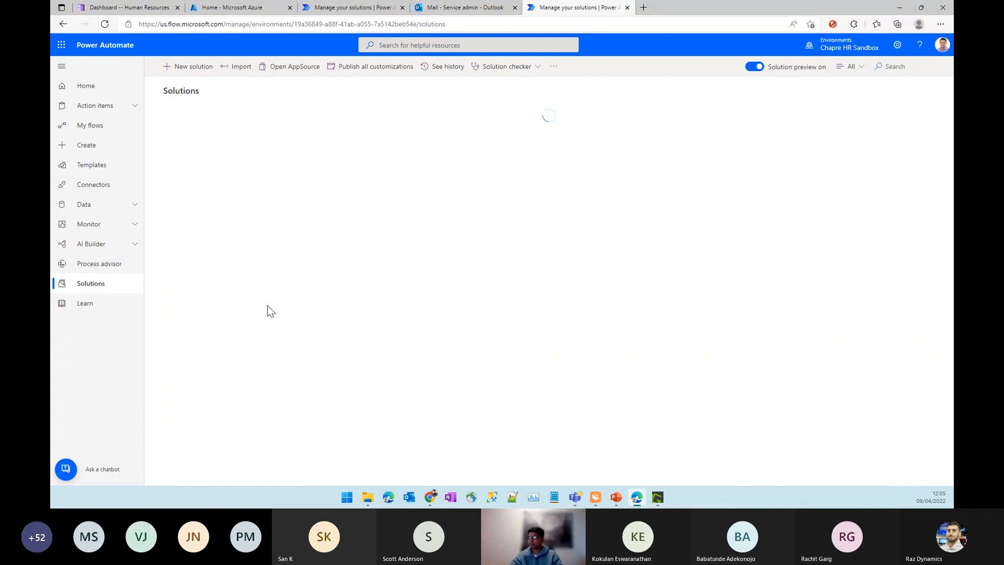
- Open the FourVision Solution's cloud flow "1. When a new worker is hired then create a new user in Azure AD" for editing
{"action": "left_click", "coordinate": [209, 139]}
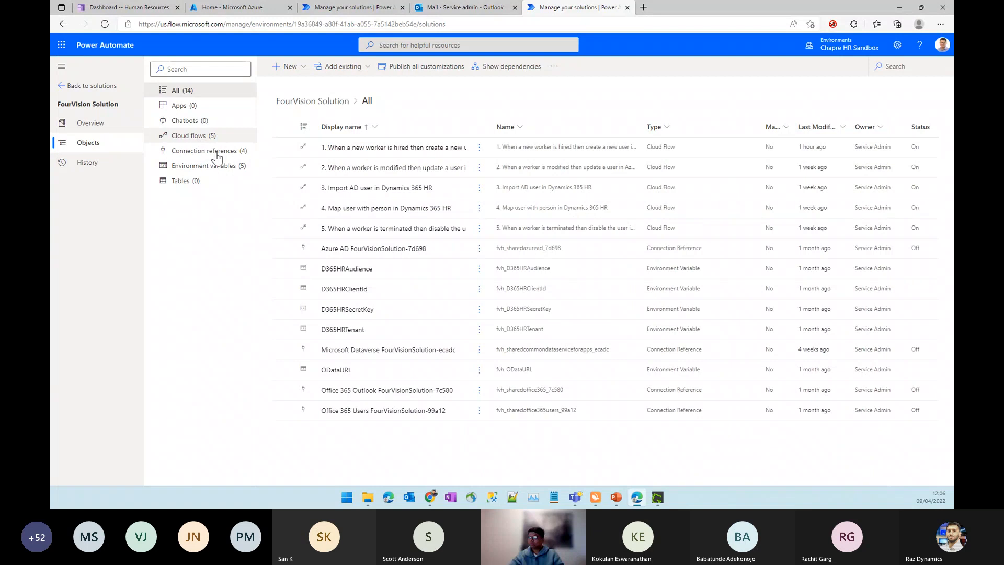
{"action": "left_click", "coordinate": [198, 136]}
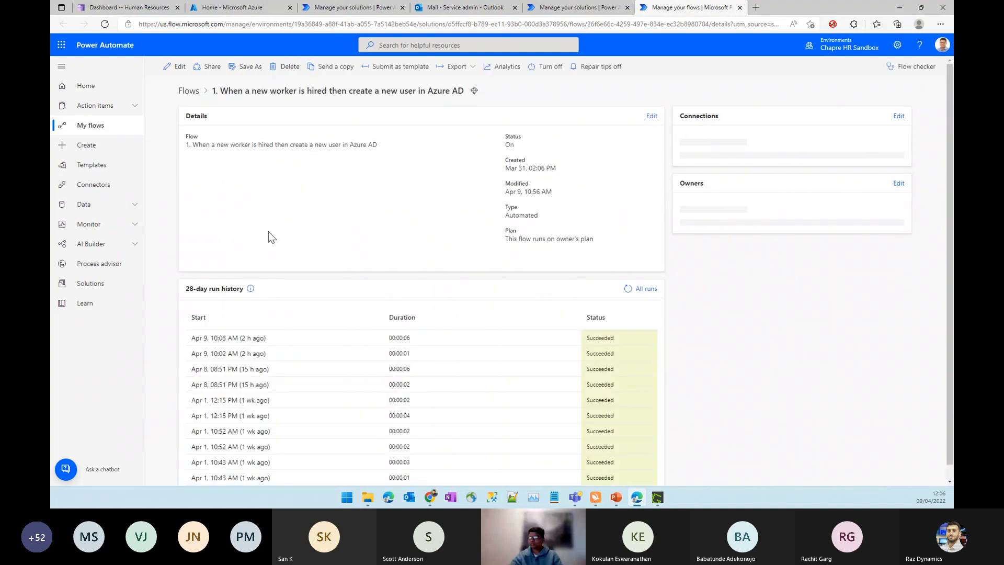
{"action": "left_click", "coordinate": [174, 66]}
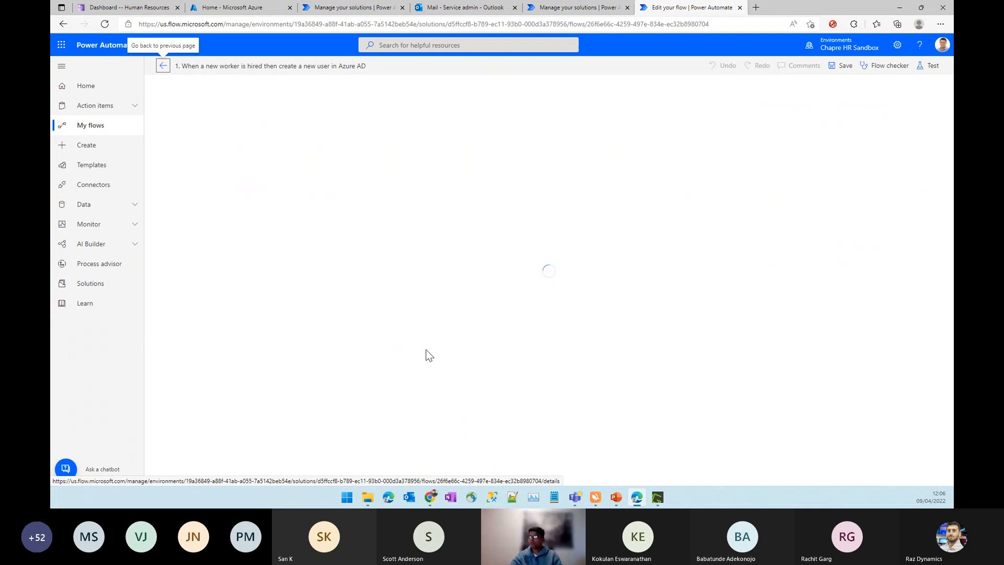
- Switch to Dynamics 365 Human Resources and open the Microsoft Dataverse integration settings under System administration to check whether integration is enabled
{"action": "left_click", "coordinate": [129, 9]}
{"action": "left_click", "coordinate": [263, 125]}
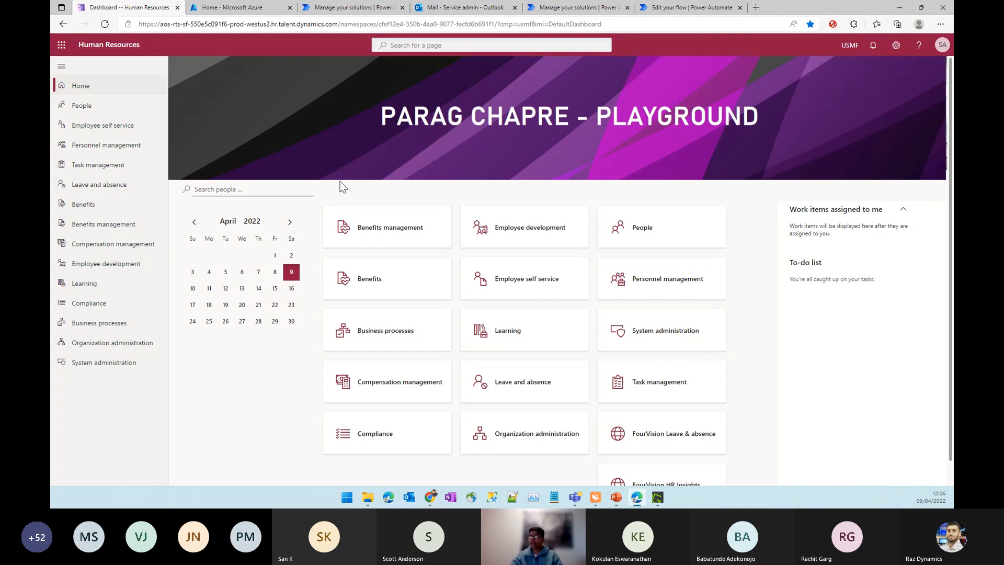
{"action": "left_click", "coordinate": [114, 365]}
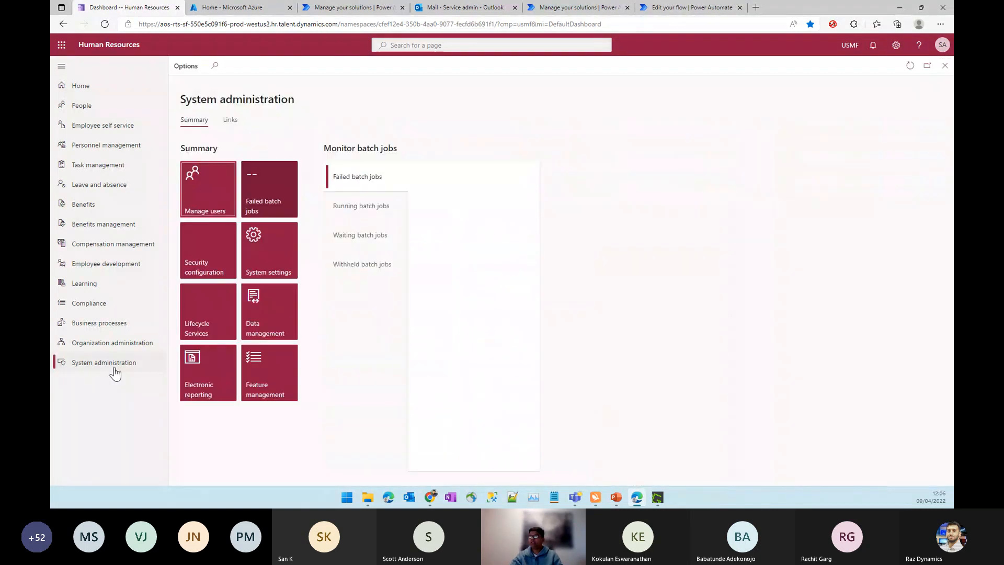
{"action": "left_click", "coordinate": [230, 119]}
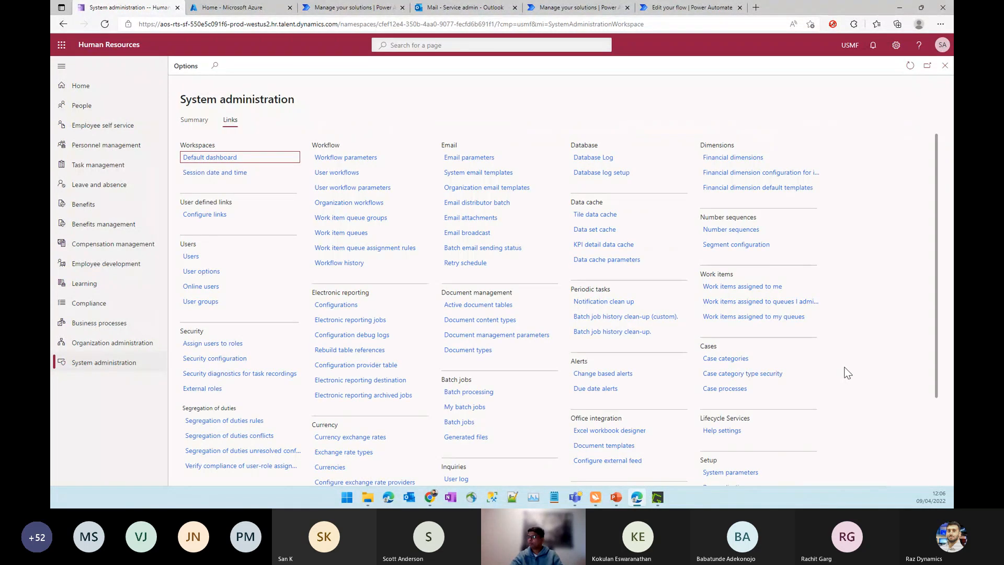
{"action": "scroll", "coordinate": [633, 418], "scroll_direction": "down", "scroll_amount": 2}
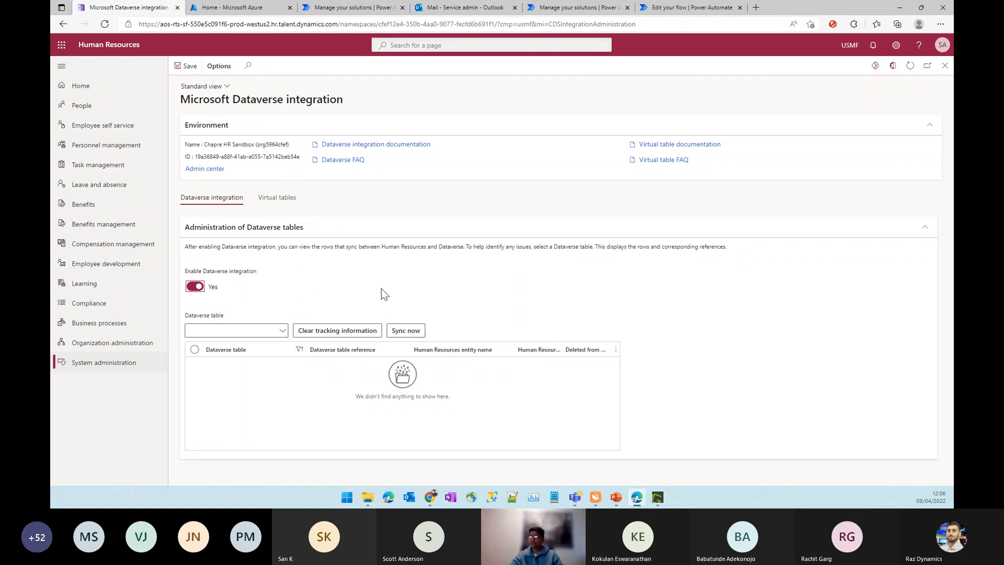
- Return to the flow in Power Automate and examine the "When a new worker is created" trigger, including its advanced options
{"action": "left_click", "coordinate": [686, 7]}
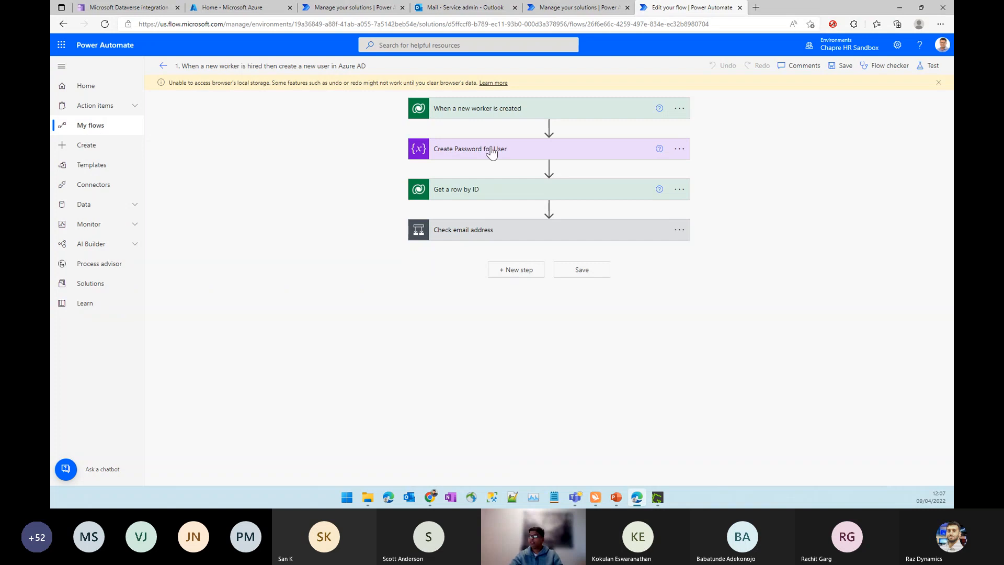
{"action": "left_click", "coordinate": [507, 110]}
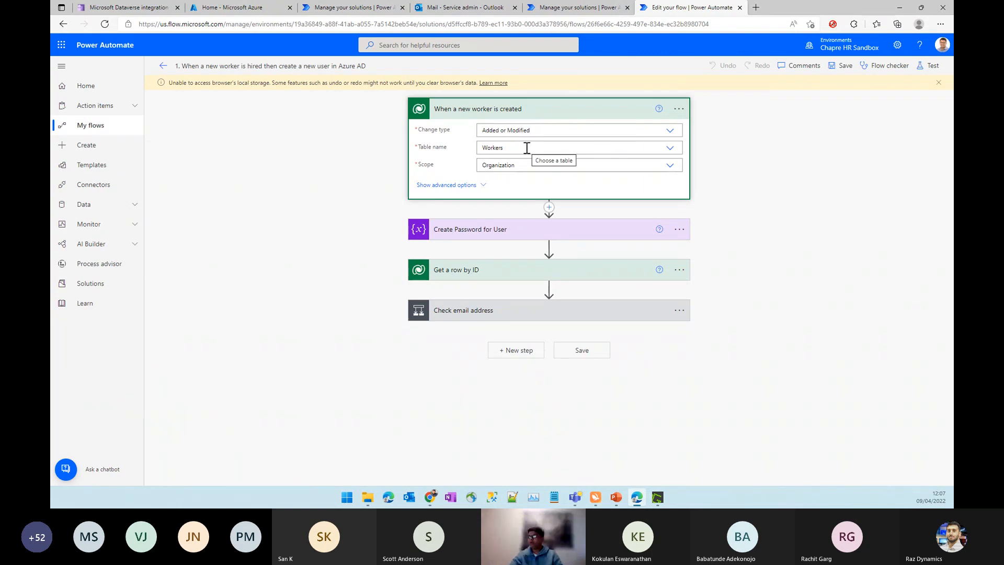
{"action": "left_click", "coordinate": [465, 186]}
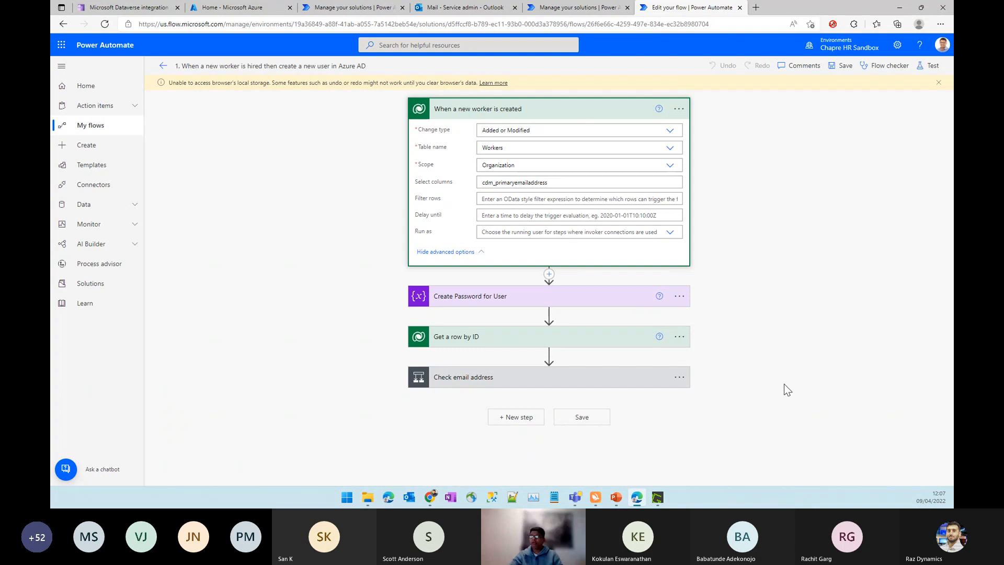
{"action": "left_click", "coordinate": [543, 109]}
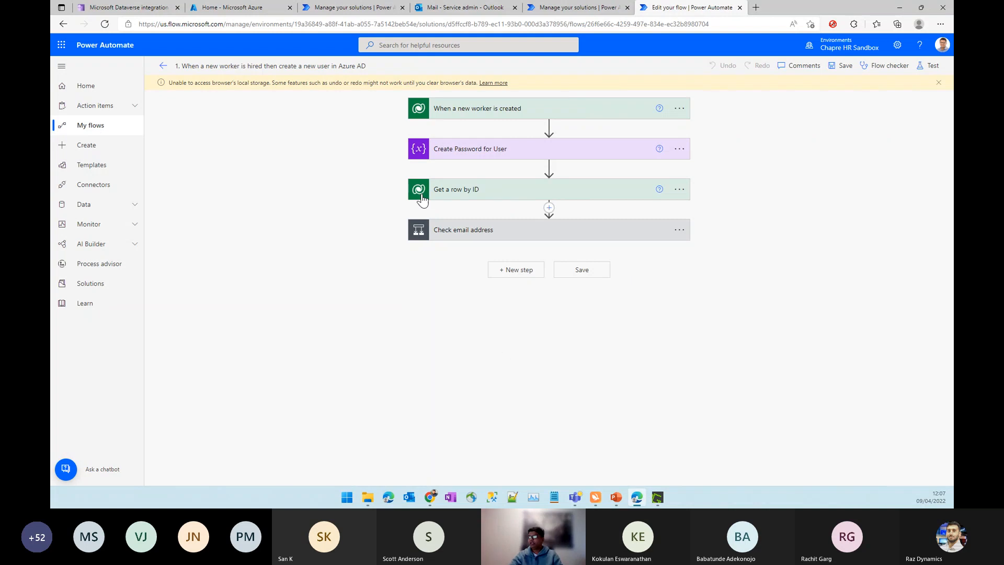
- Examine the Create Password for User variable and the Get a row by ID action with its advanced options
{"action": "left_click", "coordinate": [476, 150]}
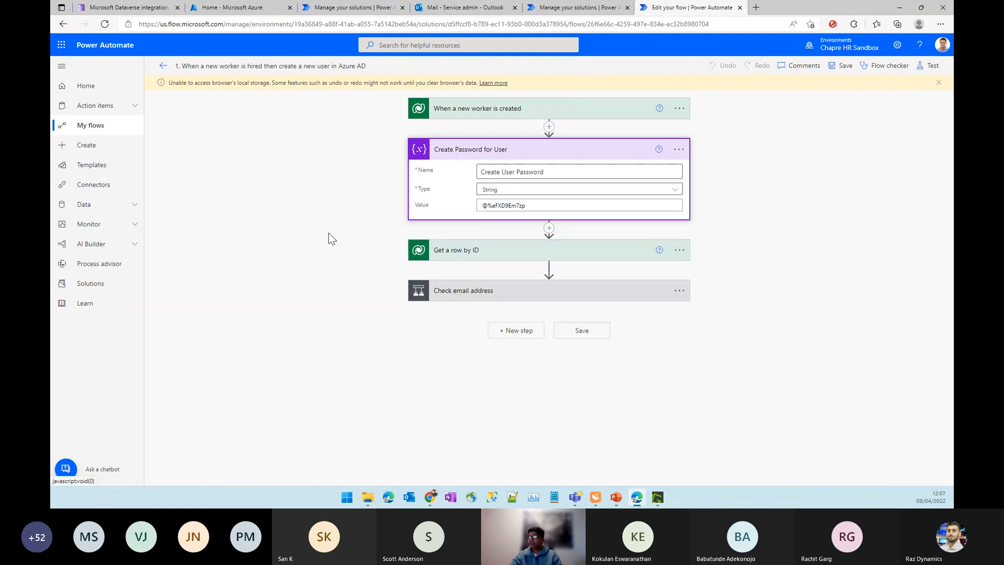
{"action": "left_click_drag", "start_coordinate": [543, 205], "coordinate": [482, 201]}
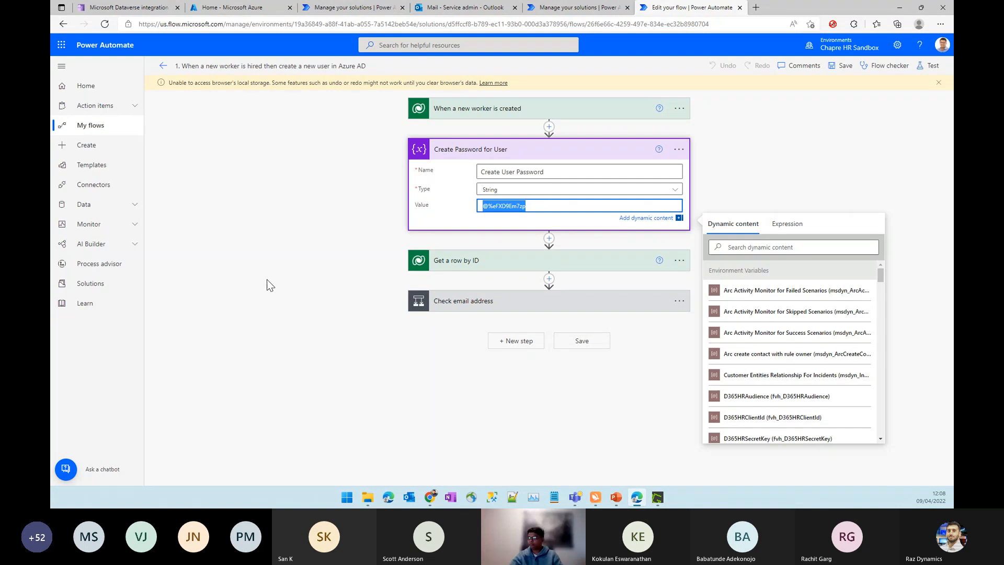
{"action": "left_click", "coordinate": [478, 261]}
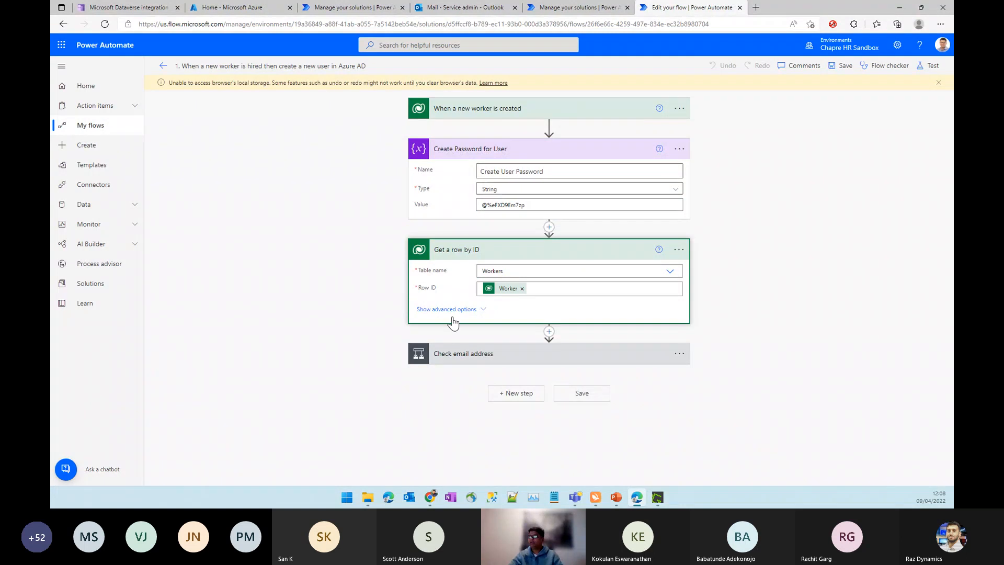
{"action": "left_click", "coordinate": [426, 310]}
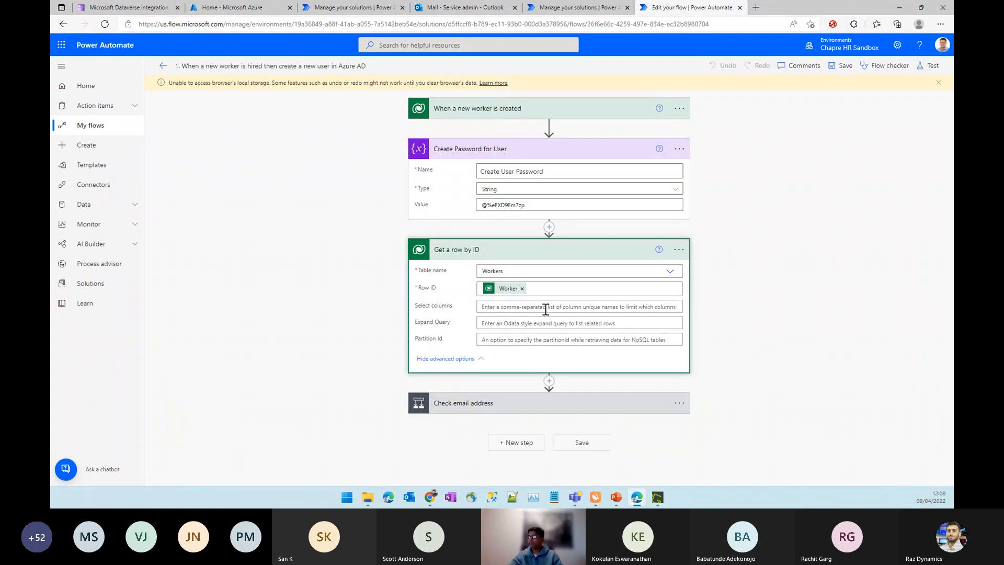
{"action": "left_click", "coordinate": [506, 308]}
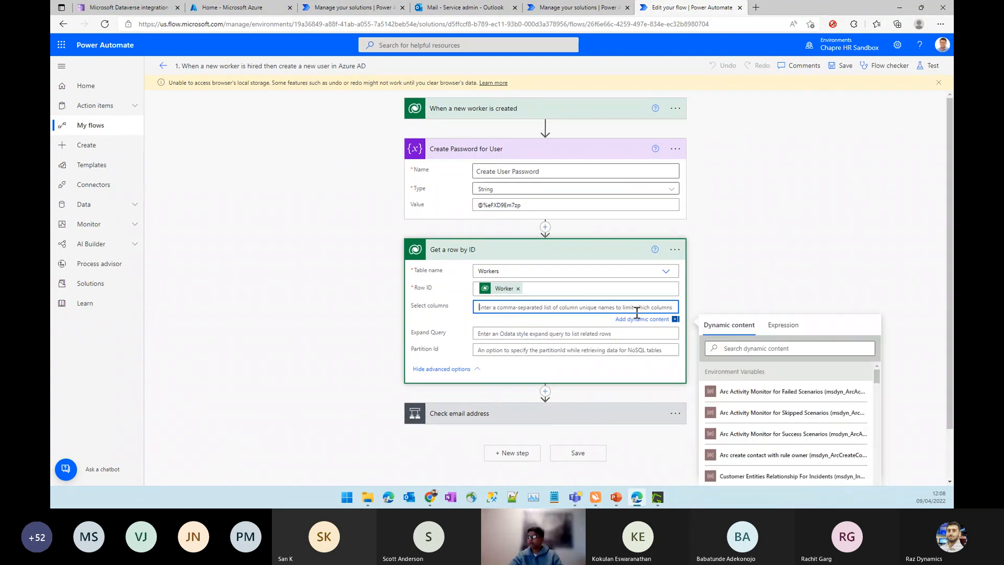
- Examine the Check email address condition and the Get user action in its If yes branch
{"action": "left_click", "coordinate": [475, 419]}
{"action": "scroll", "coordinate": [824, 279], "scroll_direction": "down", "scroll_amount": 3}
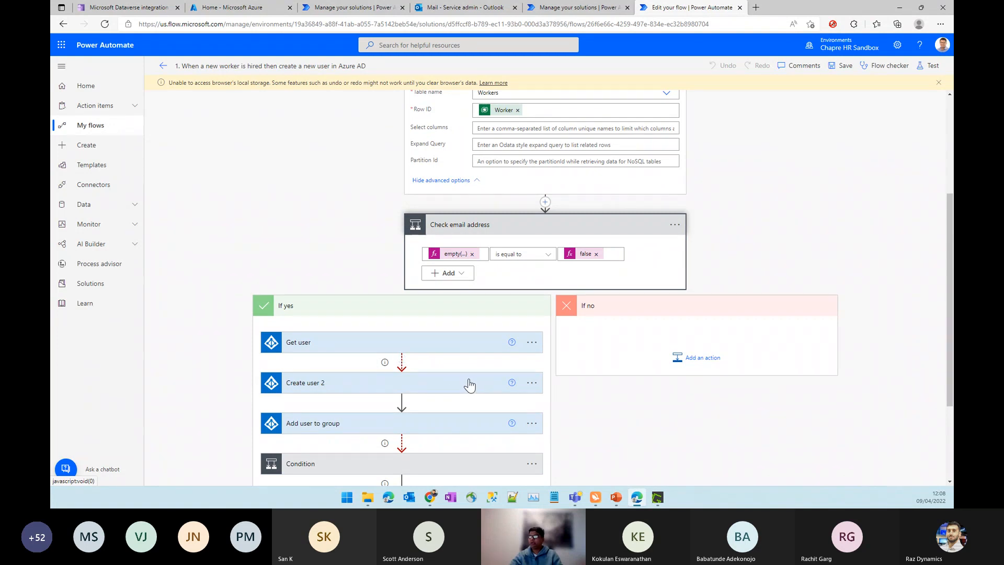
{"action": "left_click", "coordinate": [333, 347]}
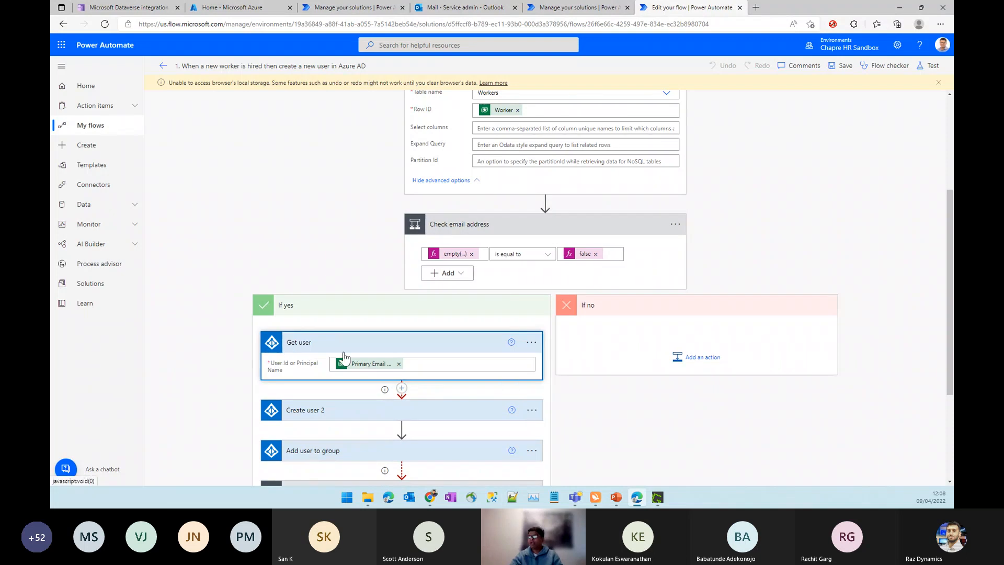
{"action": "scroll", "coordinate": [663, 449], "scroll_direction": "down", "scroll_amount": 3}
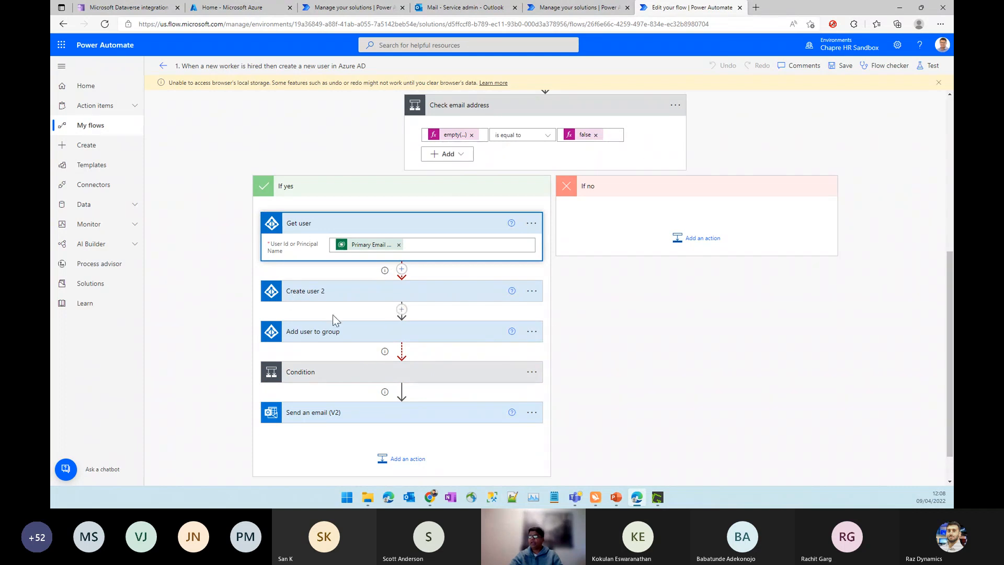
- Review the field mappings of the Create user 2 action and the settings of the Add user to group action
{"action": "left_click", "coordinate": [368, 293]}
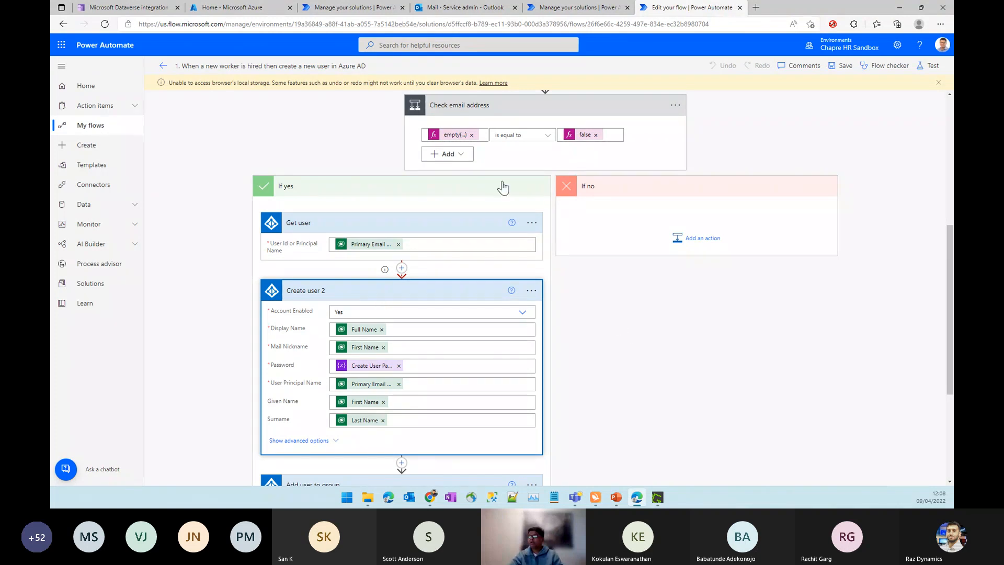
{"action": "scroll", "coordinate": [492, 234], "scroll_direction": "down", "scroll_amount": 2}
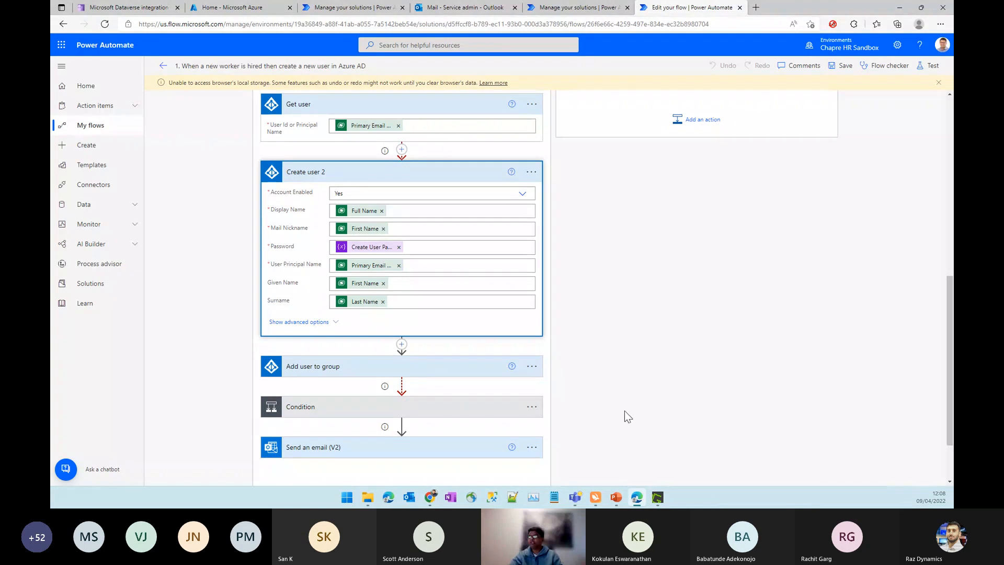
{"action": "left_click", "coordinate": [332, 367]}
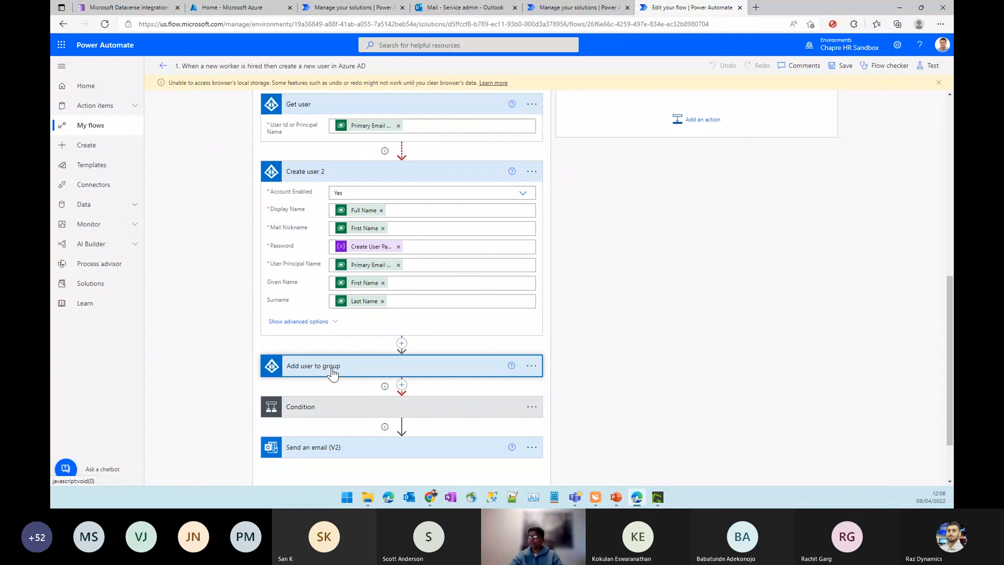
{"action": "left_click", "coordinate": [332, 368]}
{"action": "scroll", "coordinate": [335, 371], "scroll_direction": "down", "scroll_amount": 2}
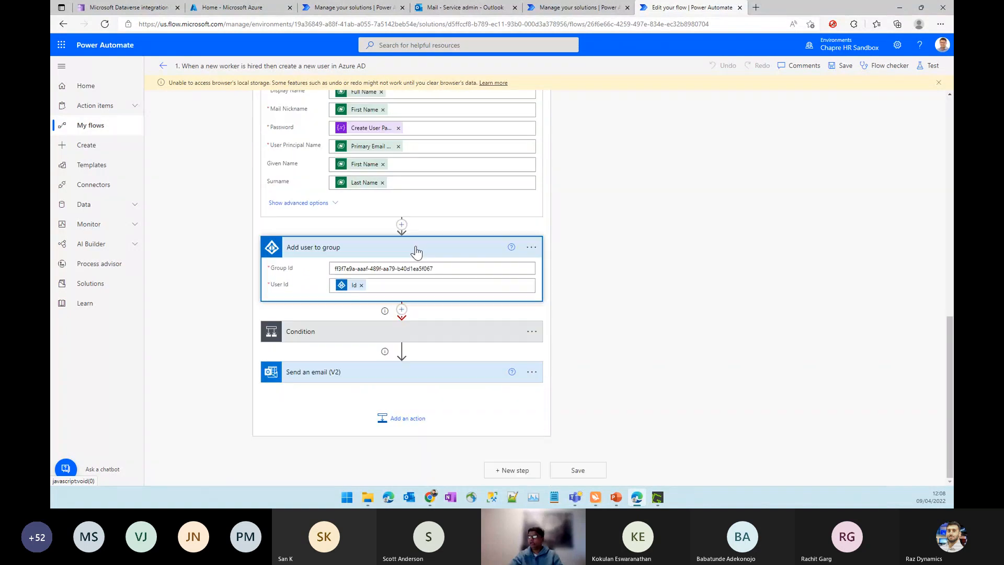
- Review the recipient, subject and body of the Send an email (V2) action at the end of the If yes branch
{"action": "left_click", "coordinate": [335, 373]}
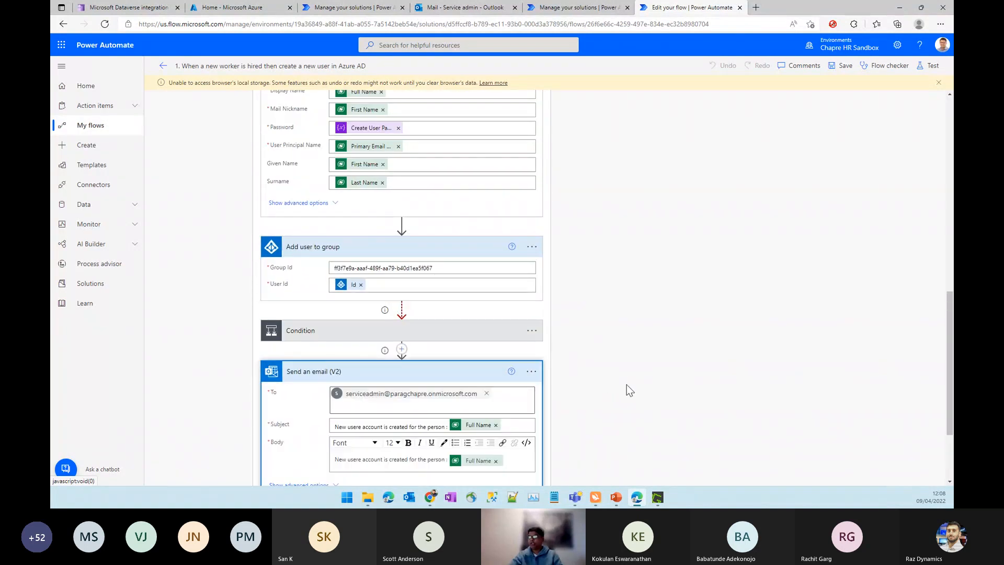
{"action": "scroll", "coordinate": [627, 385], "scroll_direction": "down", "scroll_amount": 2}
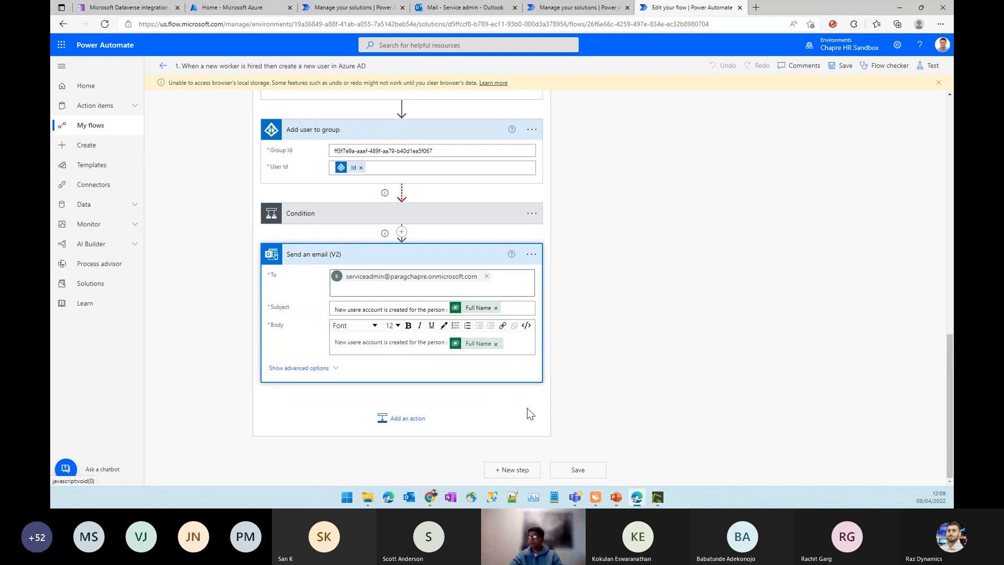
{"action": "left_click", "coordinate": [59, 347]}
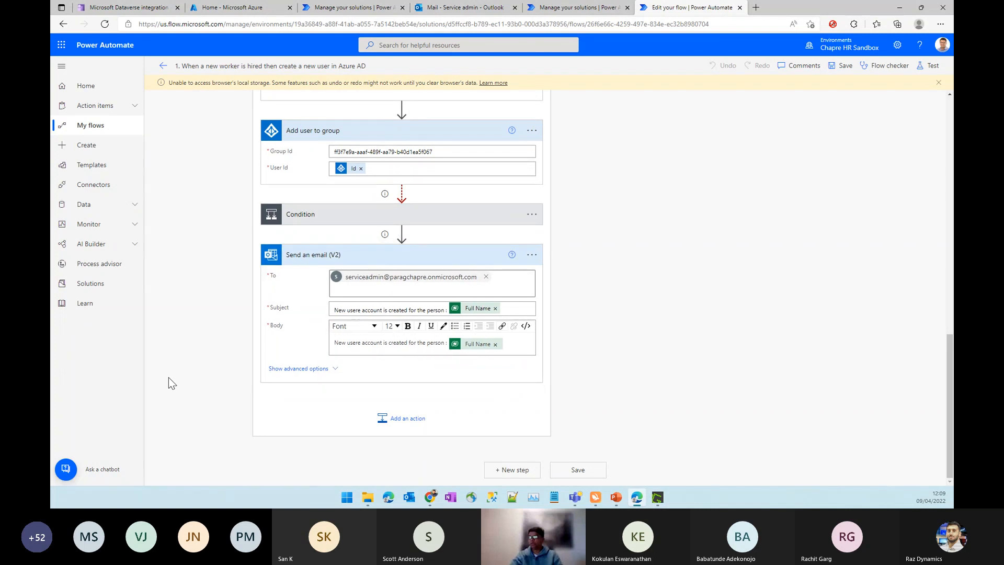
{"action": "scroll", "coordinate": [493, 367], "scroll_direction": "up", "scroll_amount": 15}
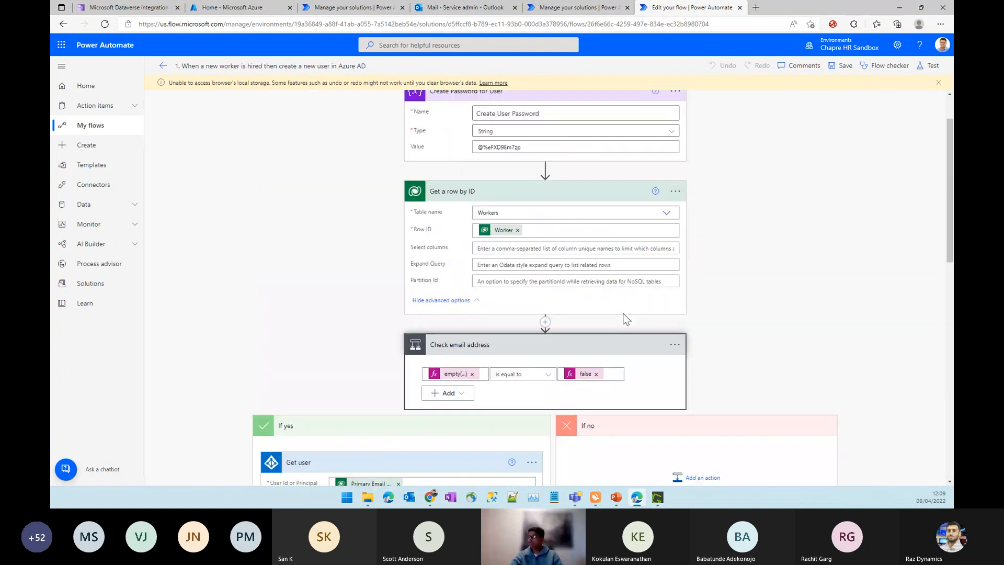
- Switch to the Azure portal and open the list of all users in Azure Active Directory
{"action": "left_click", "coordinate": [578, 7]}
{"action": "left_click", "coordinate": [235, 6]}
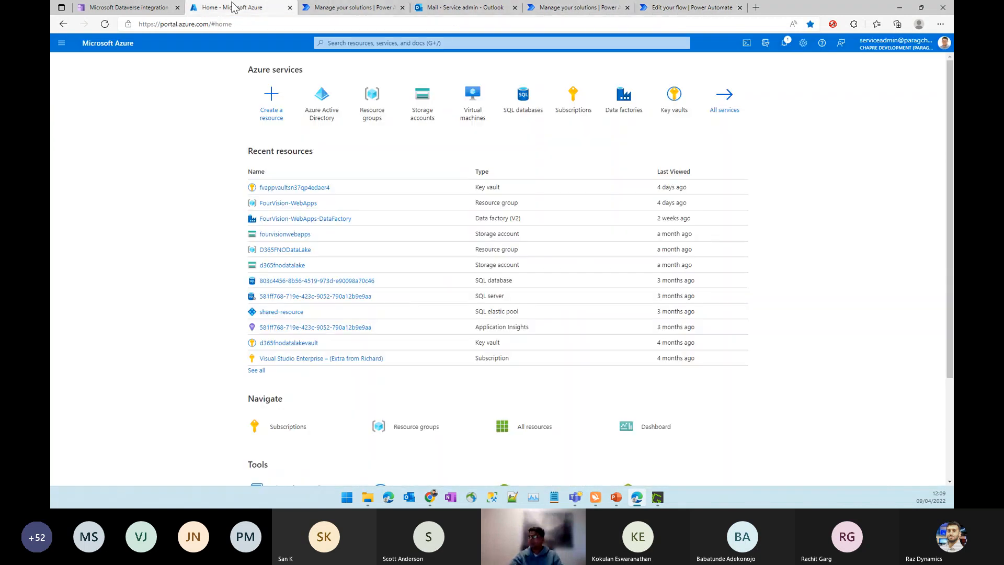
{"action": "left_click", "coordinate": [335, 115]}
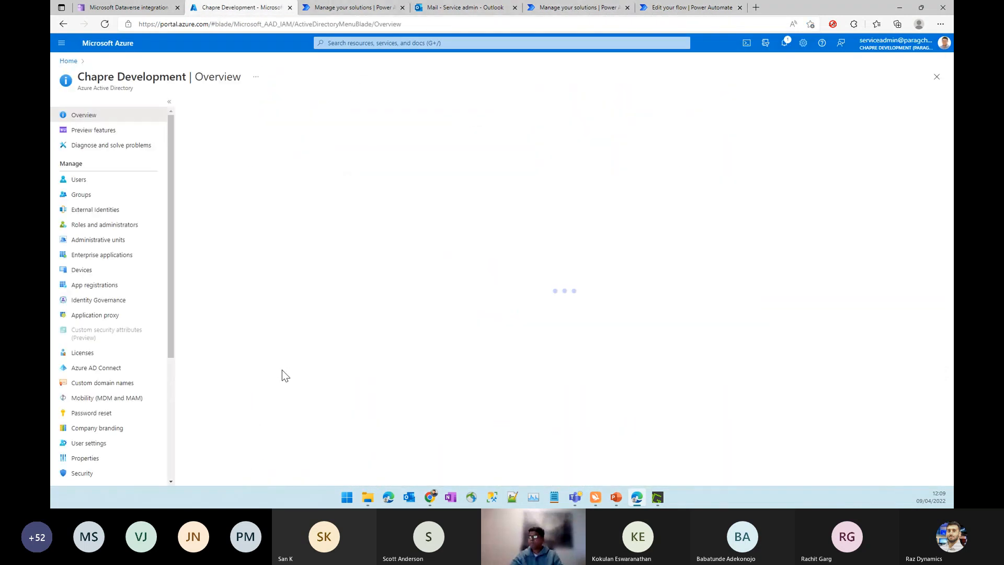
{"action": "left_click", "coordinate": [79, 179]}
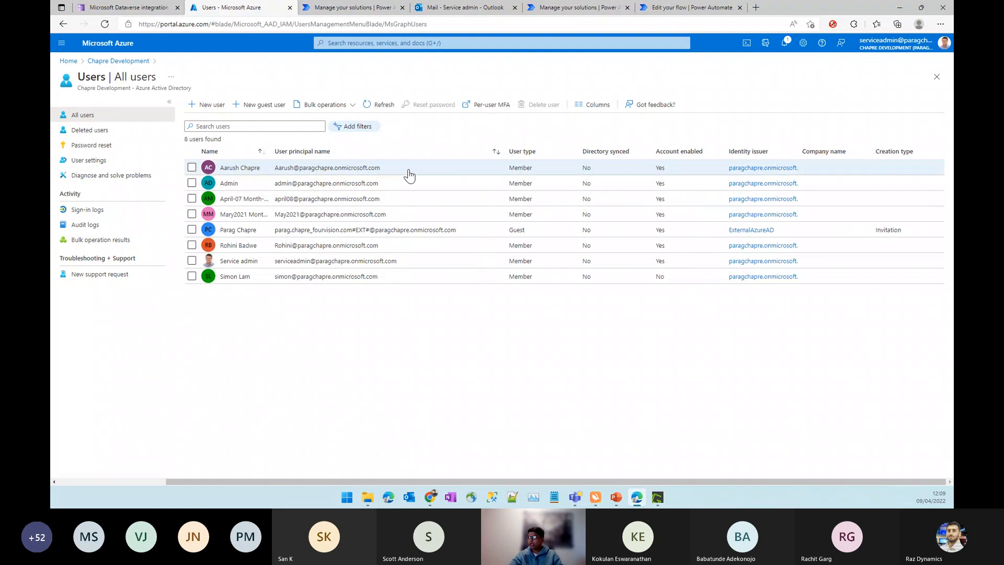
- Copy the tenant's e-mail domain, including the @ sign, from the first listed user's principal name
{"action": "left_click_drag", "start_coordinate": [382, 169], "coordinate": [295, 175]}
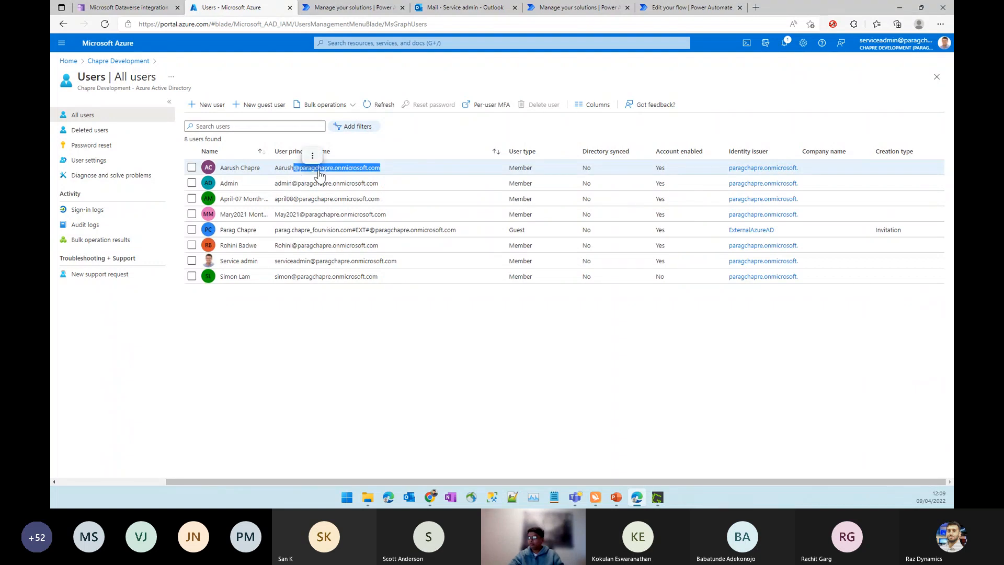
{"action": "right_click", "coordinate": [319, 175]}
{"action": "left_click", "coordinate": [337, 179]}
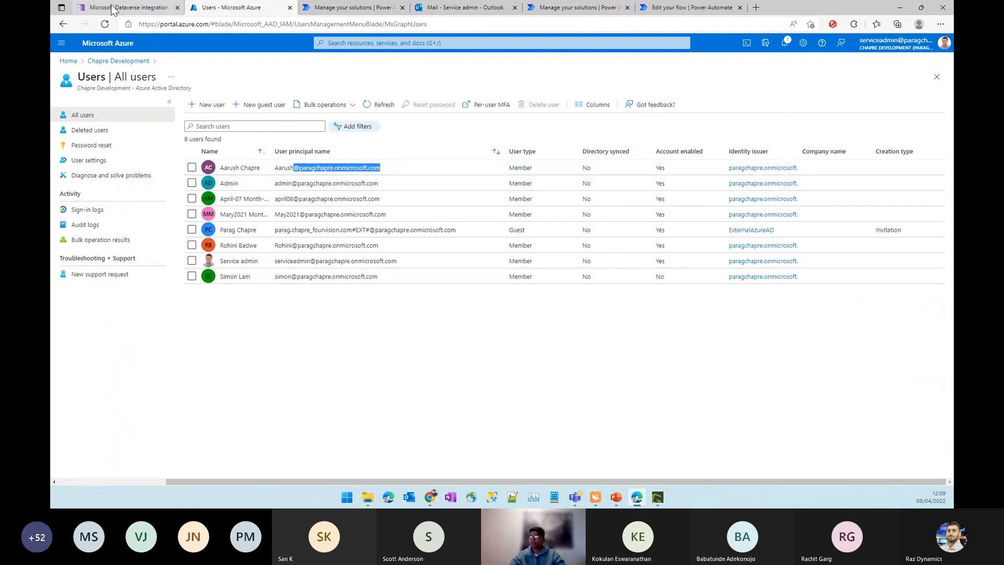
- Switch to Dynamics 365 Human Resources and start hiring an employee with first name FinOps and last name Community
{"action": "left_click", "coordinate": [113, 7]}
{"action": "left_click", "coordinate": [111, 149]}
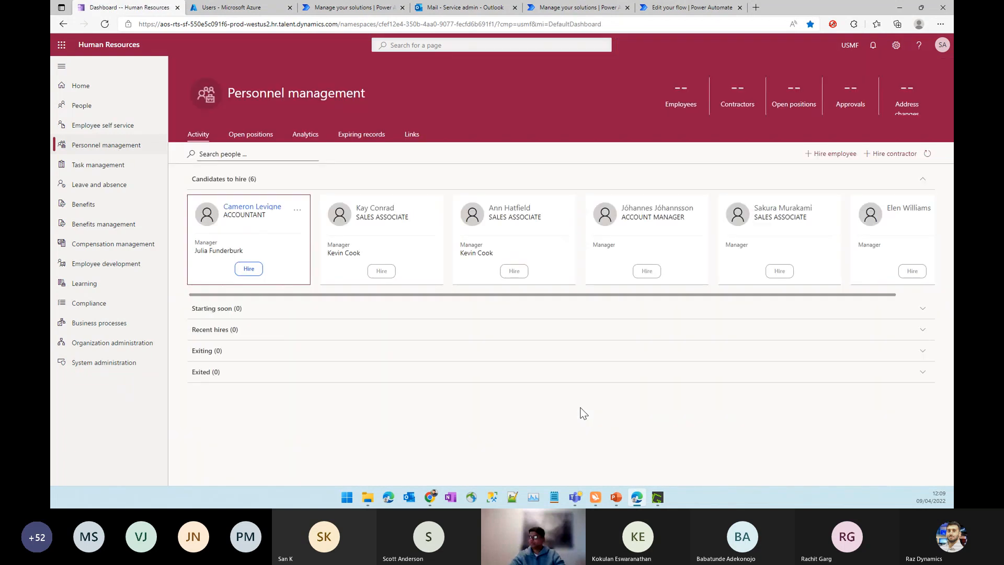
{"action": "left_click", "coordinate": [831, 153]}
{"action": "left_click", "coordinate": [563, 116]}
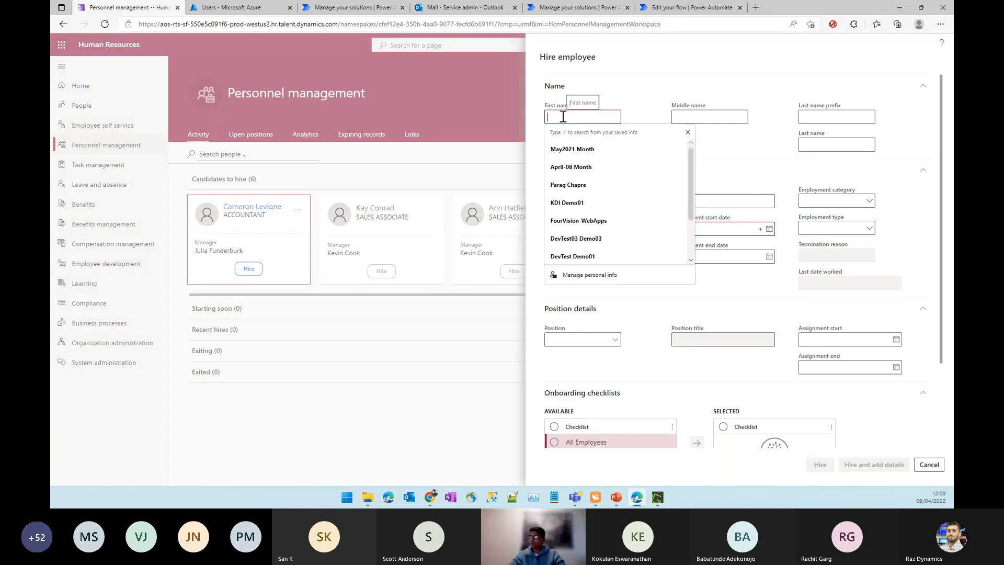
{"action": "type", "text": "FinOps"}
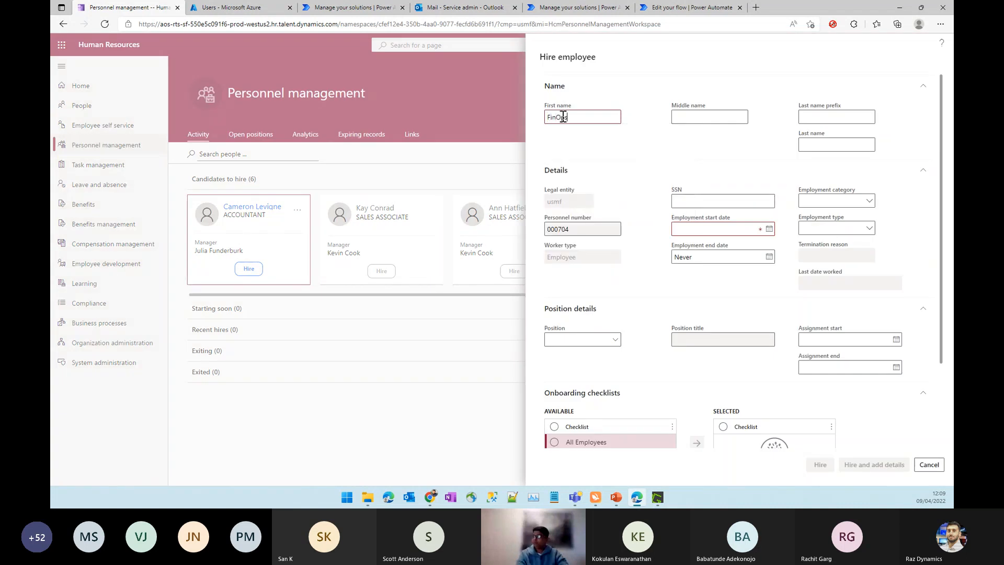
{"action": "left_click", "coordinate": [832, 145]}
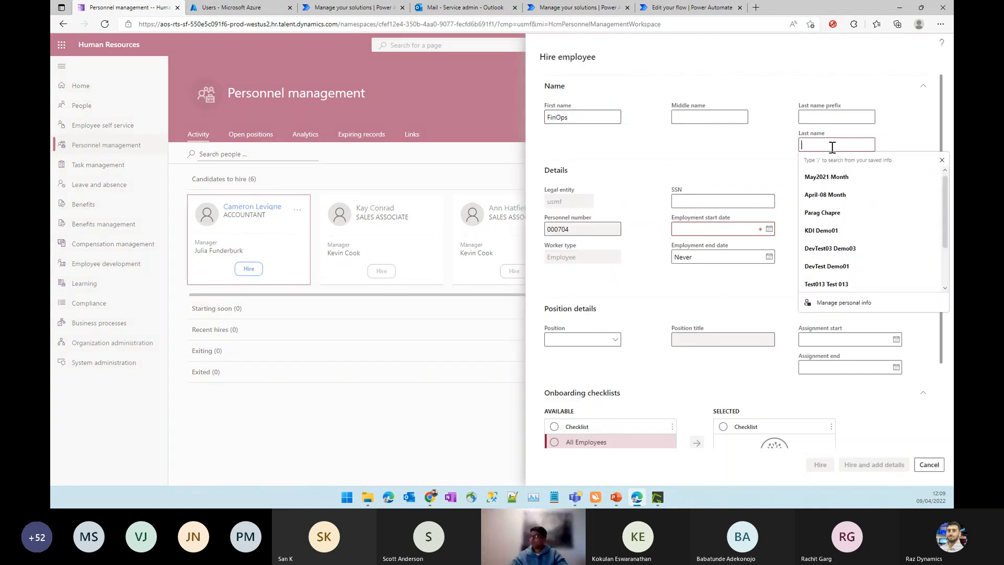
{"action": "type", "text": "Community"}
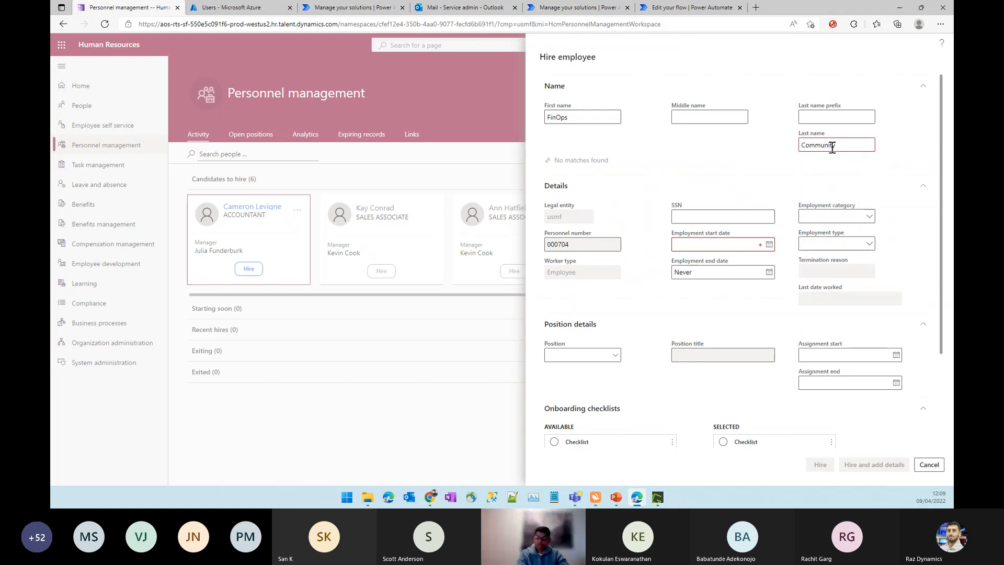
- Set the employment start date to 4/1/2022 and hire the employee with the option to add details
{"action": "left_click", "coordinate": [769, 246]}
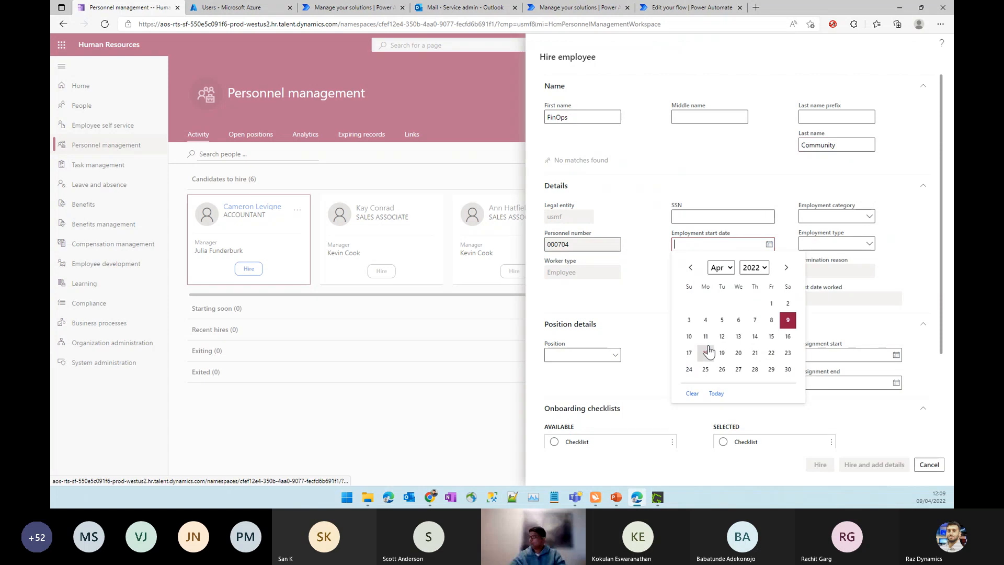
{"action": "left_click", "coordinate": [771, 305]}
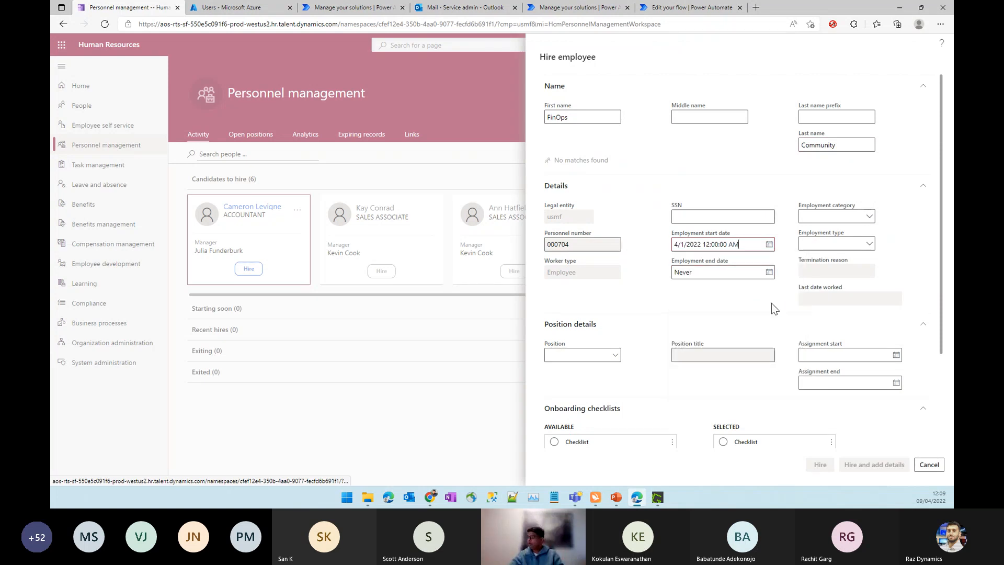
{"action": "scroll", "coordinate": [748, 370], "scroll_direction": "down", "scroll_amount": 2}
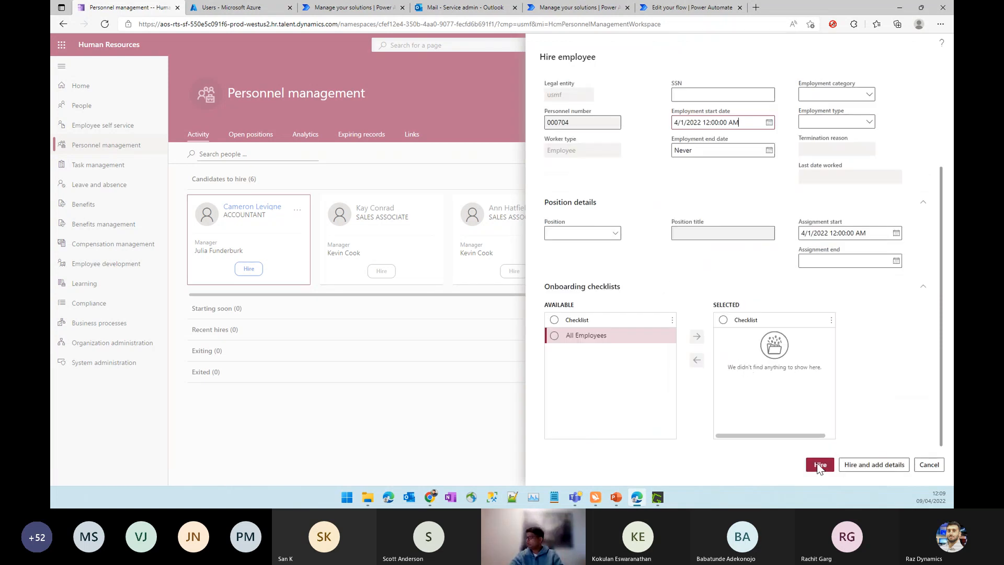
{"action": "left_click", "coordinate": [890, 467]}
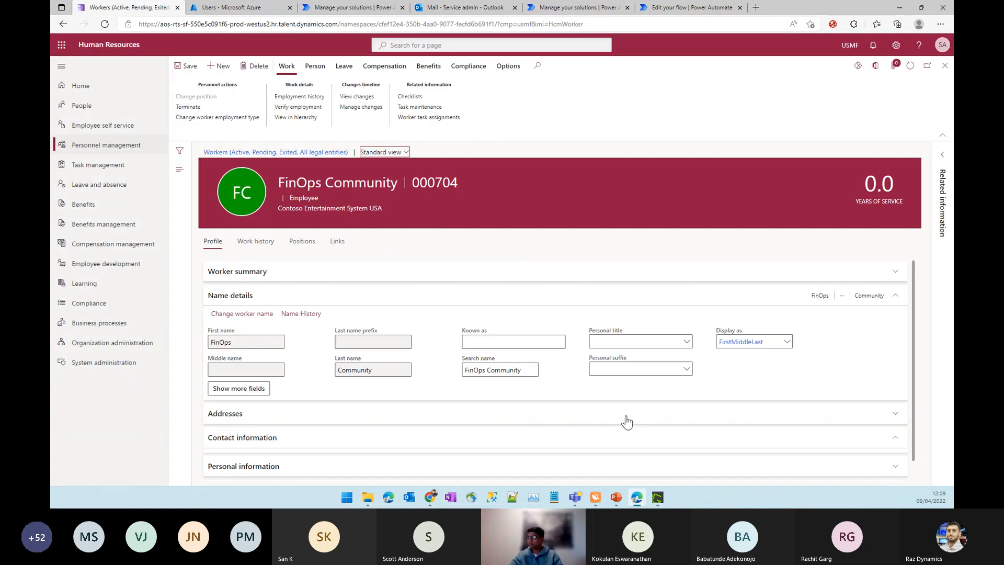
- Add a contact entry of type Email address for the worker and fill in the worker's e-mail, ending in the copied domain
{"action": "scroll", "coordinate": [623, 419], "scroll_direction": "down", "scroll_amount": 1}
{"action": "scroll", "coordinate": [663, 445], "scroll_direction": "down", "scroll_amount": 2}
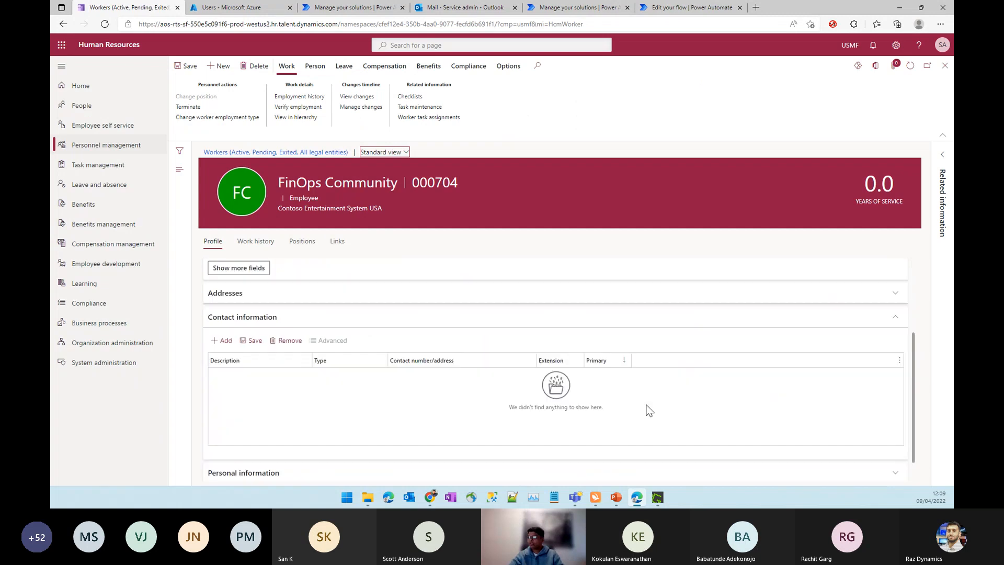
{"action": "left_click", "coordinate": [221, 340]}
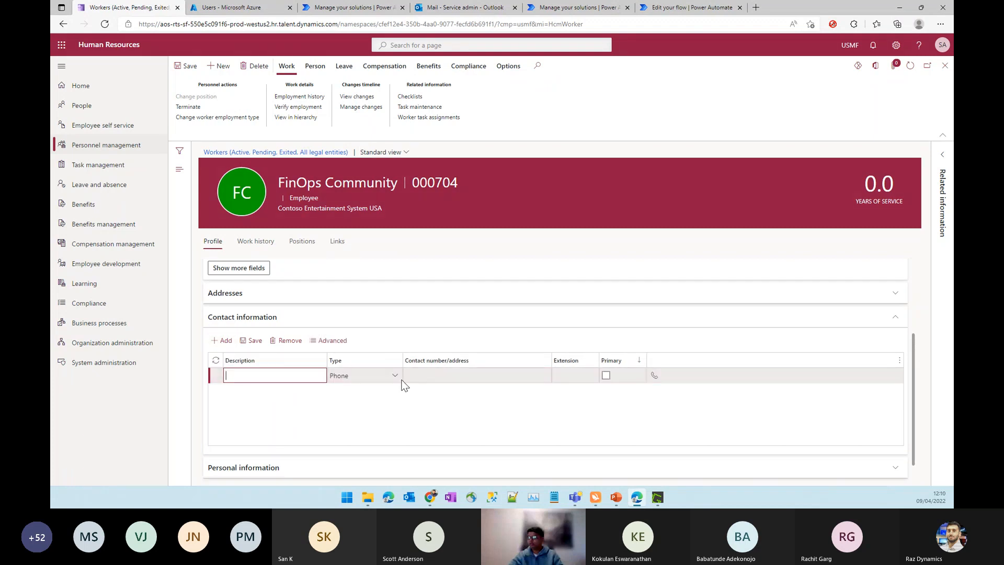
{"action": "left_click", "coordinate": [396, 376]}
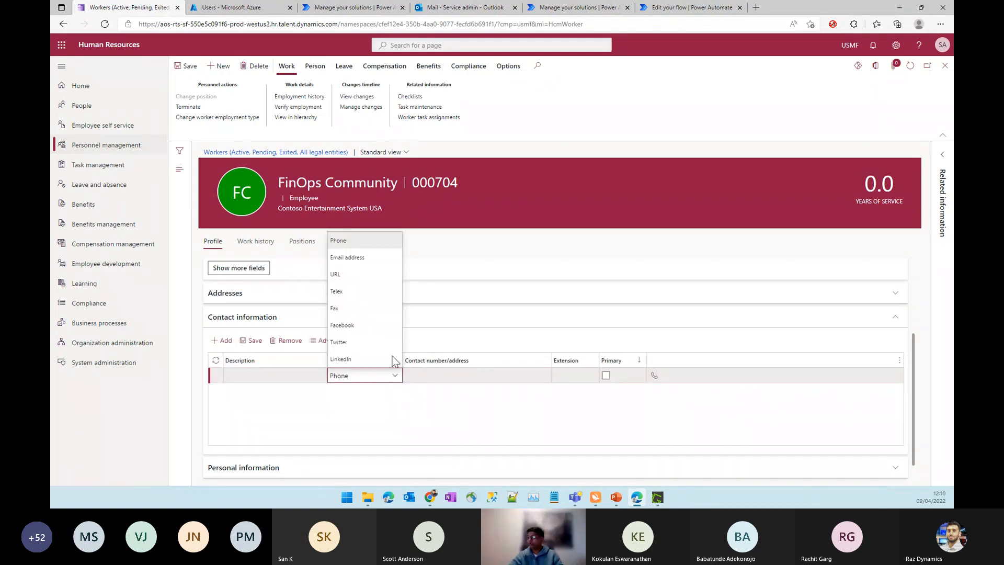
{"action": "left_click", "coordinate": [348, 258]}
{"action": "left_click", "coordinate": [440, 373]}
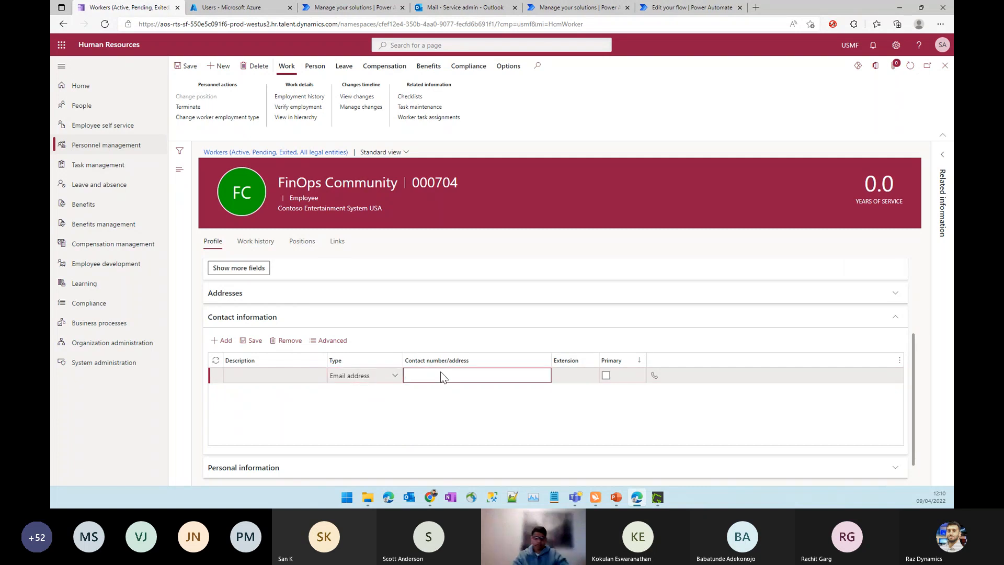
{"action": "type", "text": "Finops"}
{"action": "key", "text": "ctrl+v"}
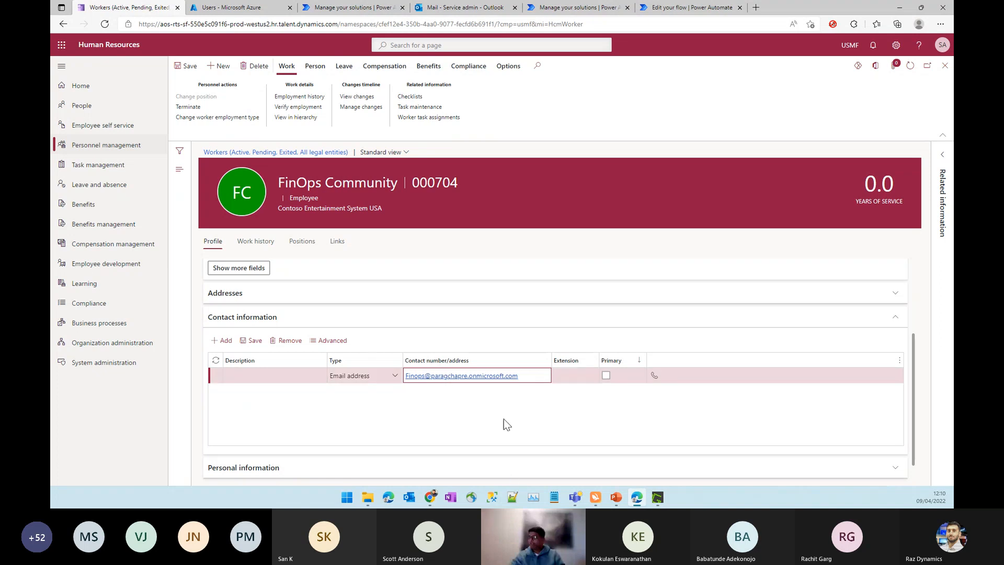
- Mark the worker's email address as primary and save the worker record
{"action": "left_click_drag", "start_coordinate": [528, 374], "coordinate": [432, 374]}
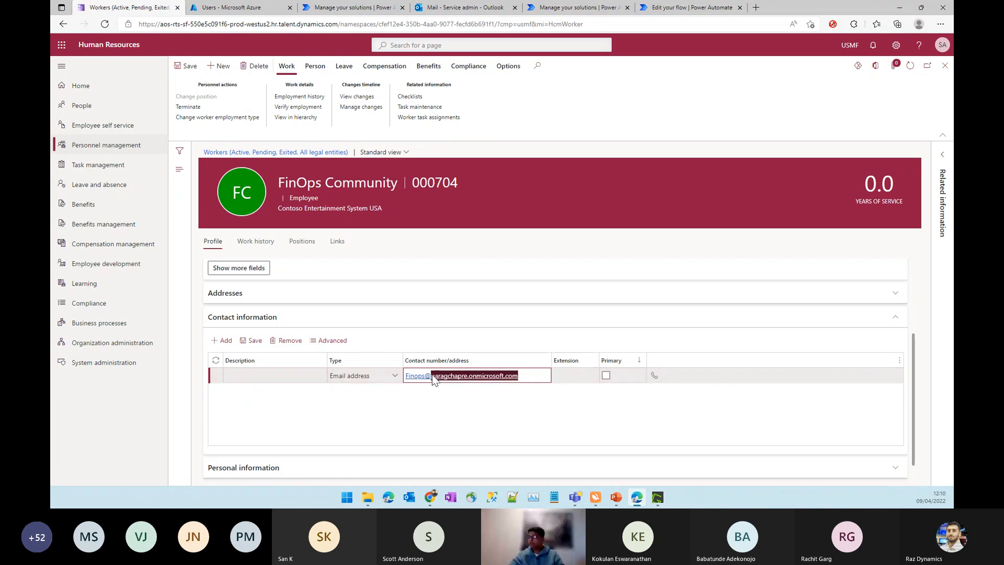
{"action": "left_click", "coordinate": [605, 376]}
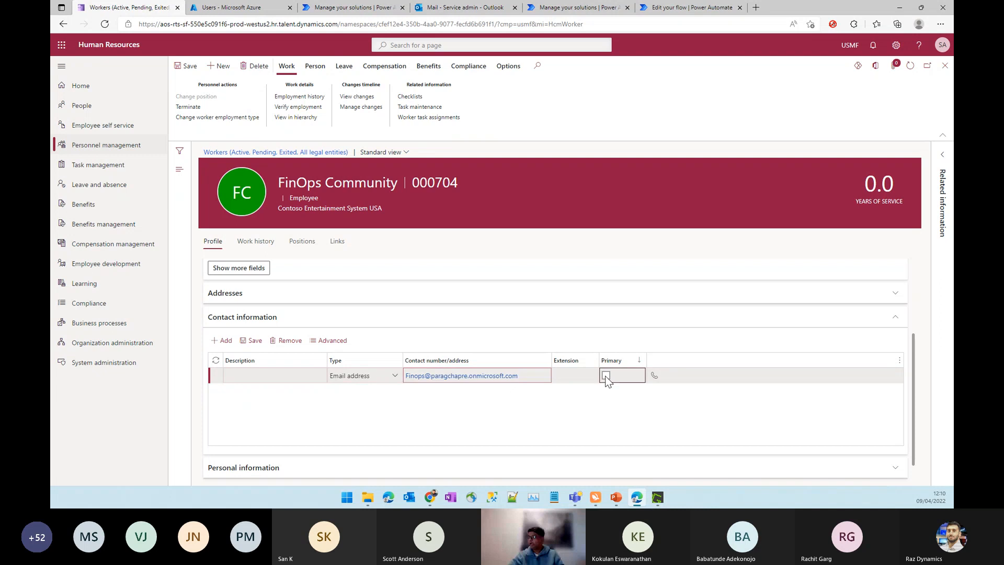
{"action": "left_click", "coordinate": [188, 71]}
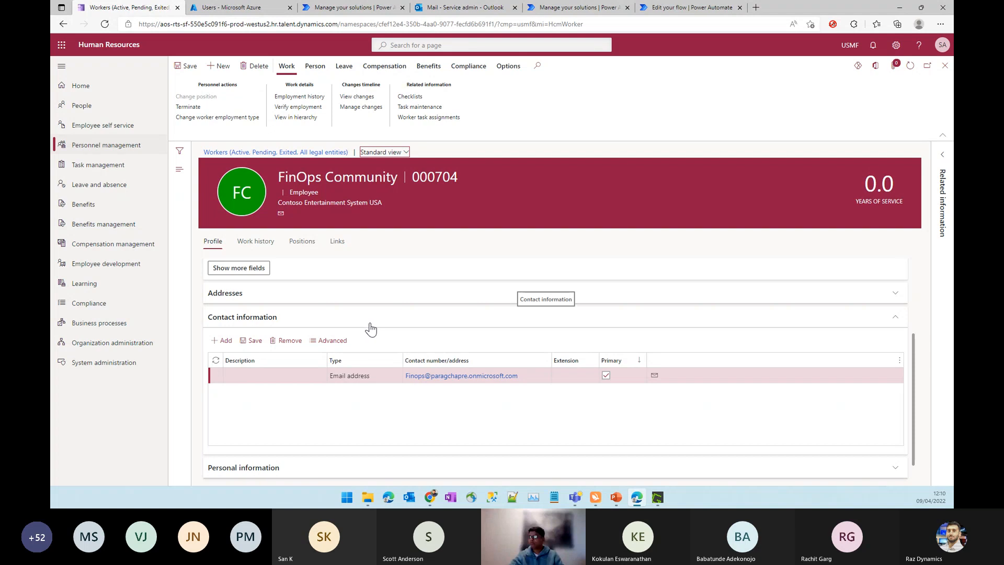
- Check the Outlook inbox for the flow's notification and open the message about the new user account
{"action": "left_click", "coordinate": [439, 8]}
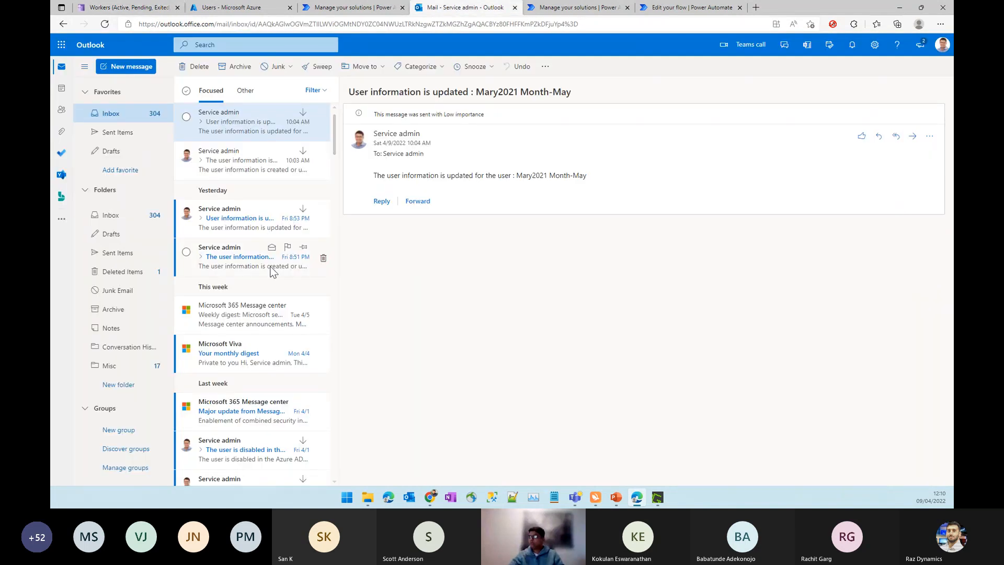
{"action": "left_click", "coordinate": [244, 10]}
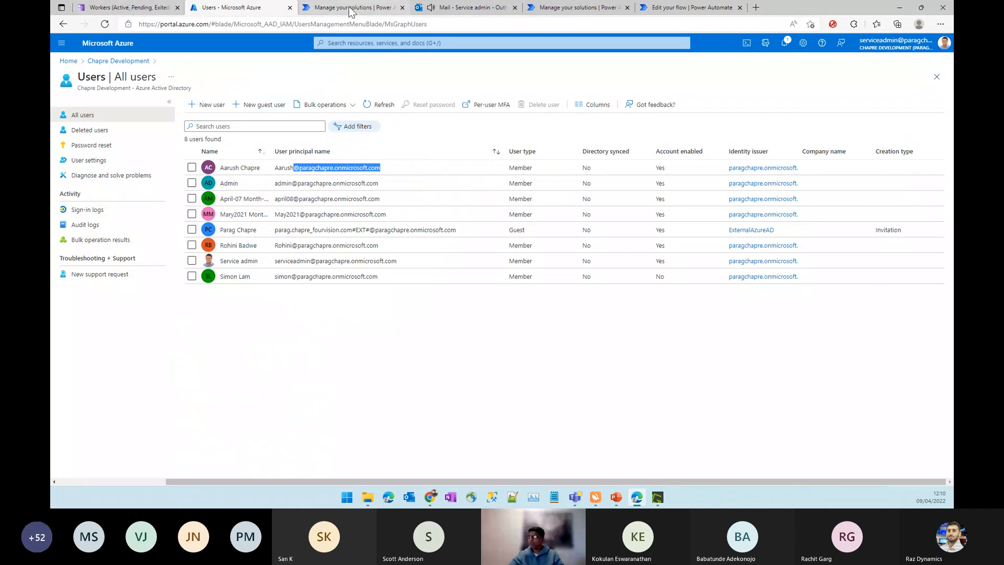
{"action": "left_click", "coordinate": [473, 9]}
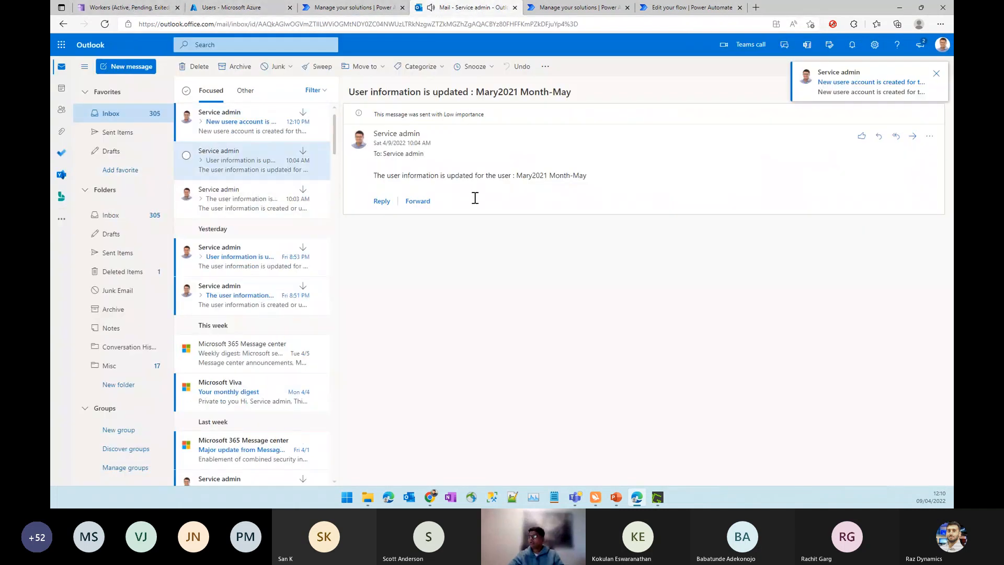
{"action": "left_click", "coordinate": [225, 124]}
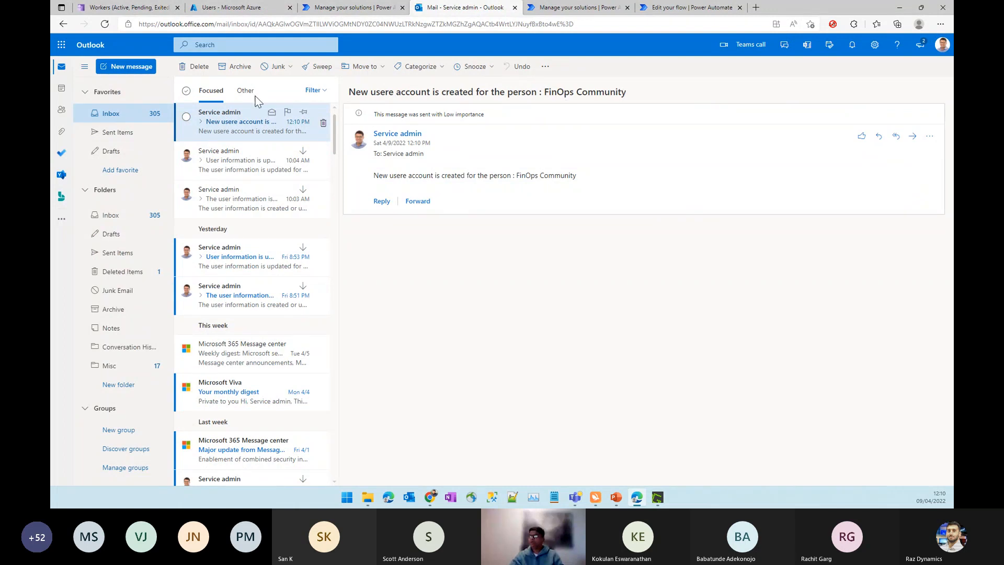
- Refresh the list of all users in Azure Active Directory and open the FinOps Community user's profile
{"action": "left_click", "coordinate": [226, 7]}
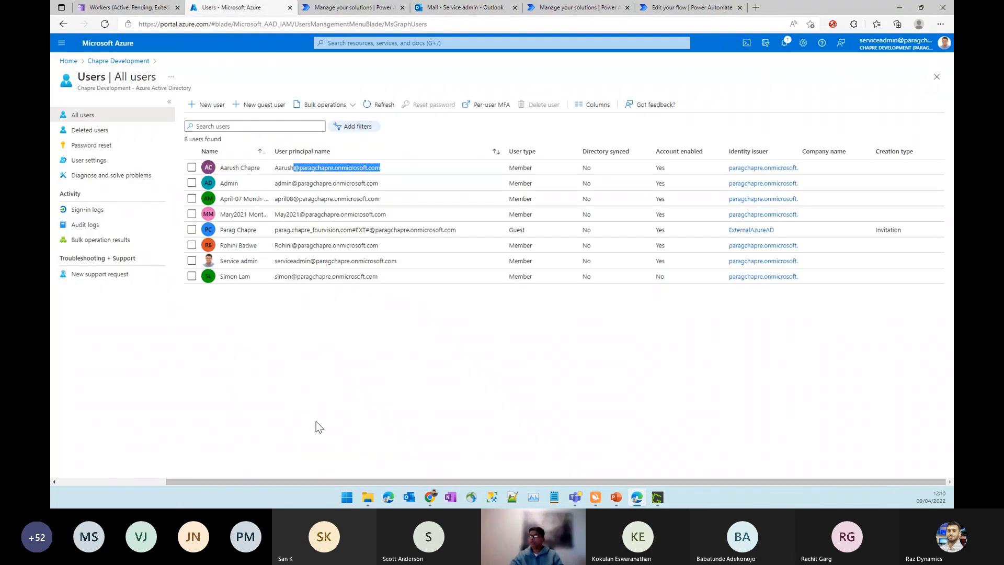
{"action": "left_click", "coordinate": [379, 106]}
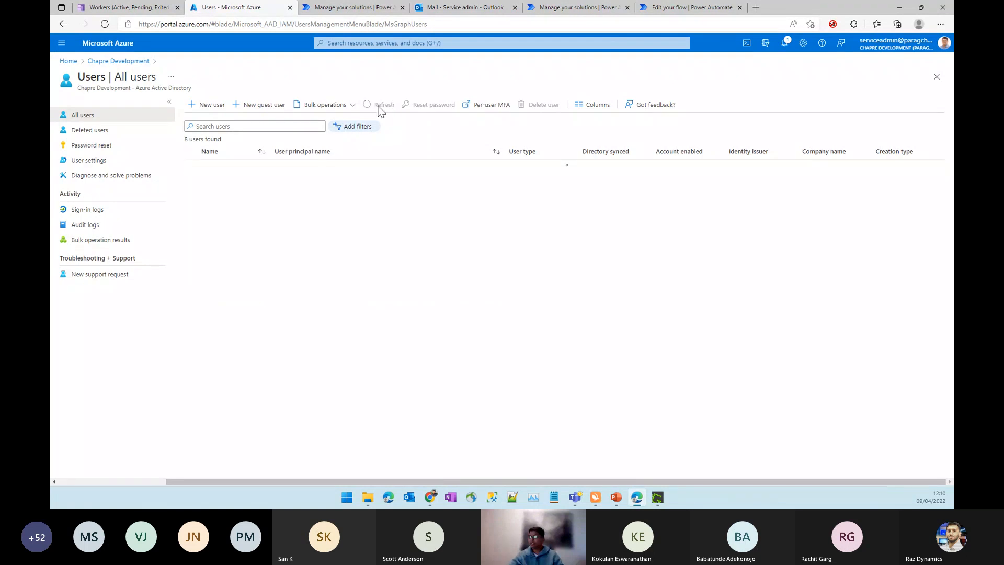
{"action": "left_click", "coordinate": [377, 105]}
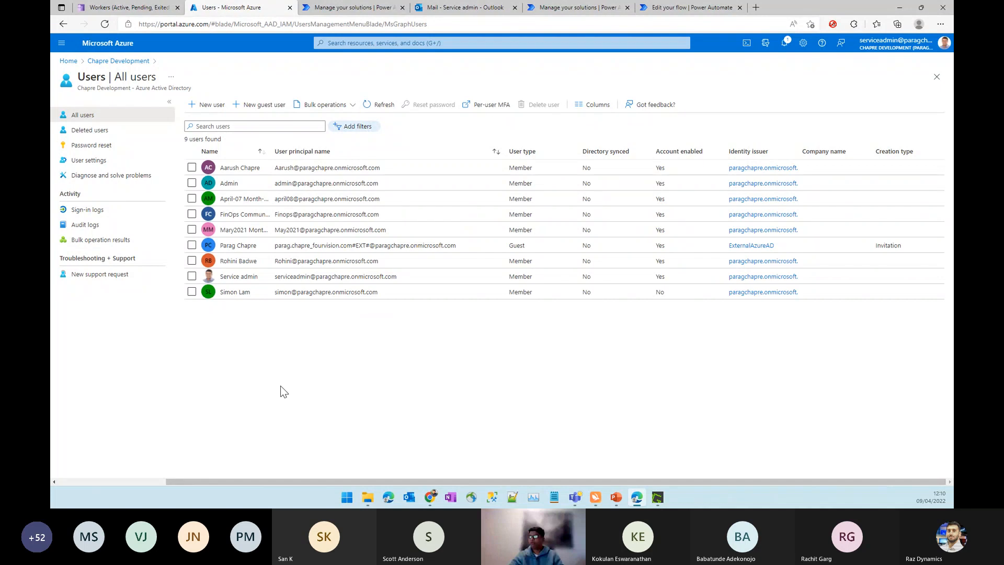
{"action": "left_click", "coordinate": [243, 215]}
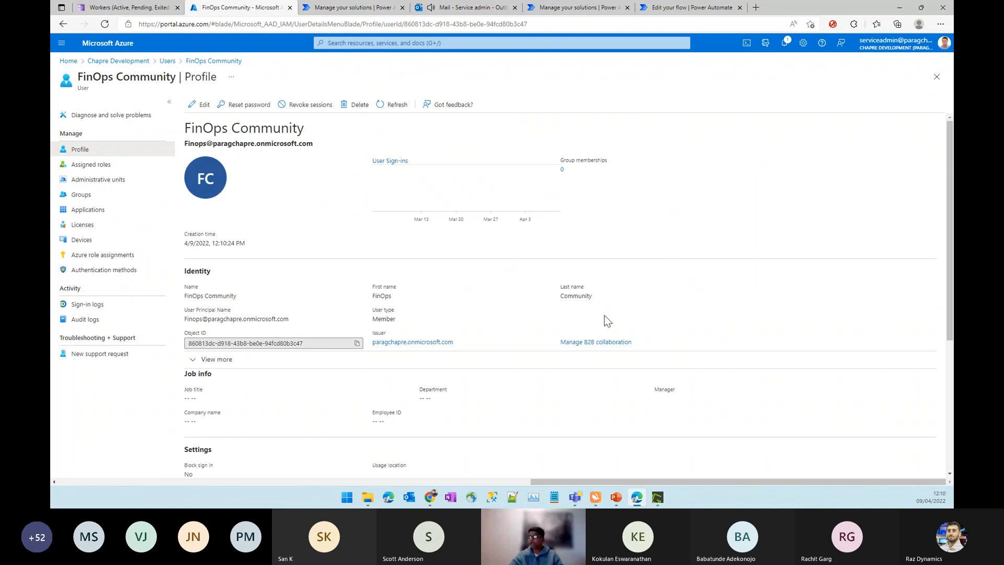
- Review the name and user principal name in the Identity section of the FinOps Community profile
{"action": "scroll", "coordinate": [696, 300], "scroll_direction": "down", "scroll_amount": 2}
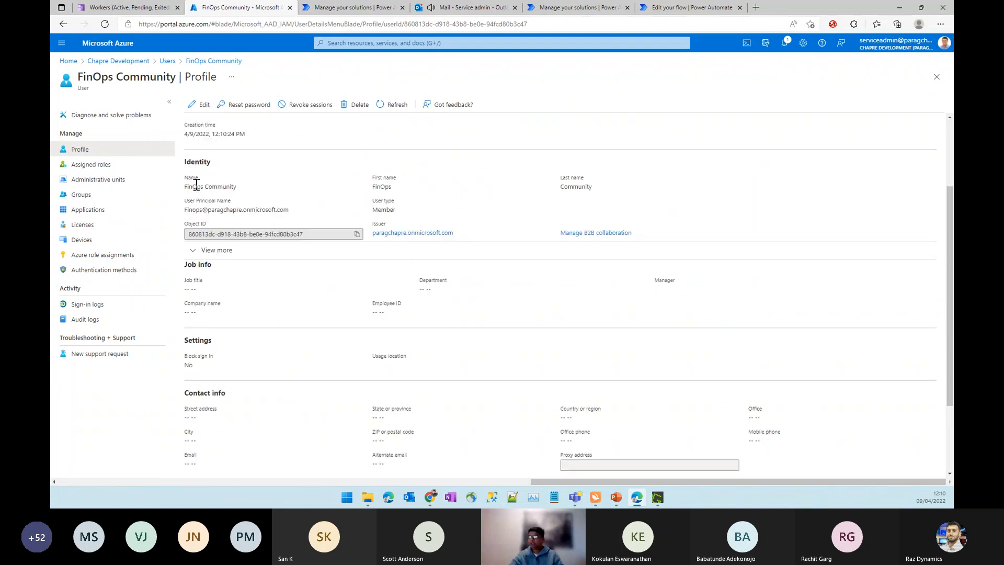
{"action": "left_click_drag", "start_coordinate": [243, 184], "coordinate": [179, 185]}
{"action": "left_click_drag", "start_coordinate": [291, 209], "coordinate": [170, 209]}
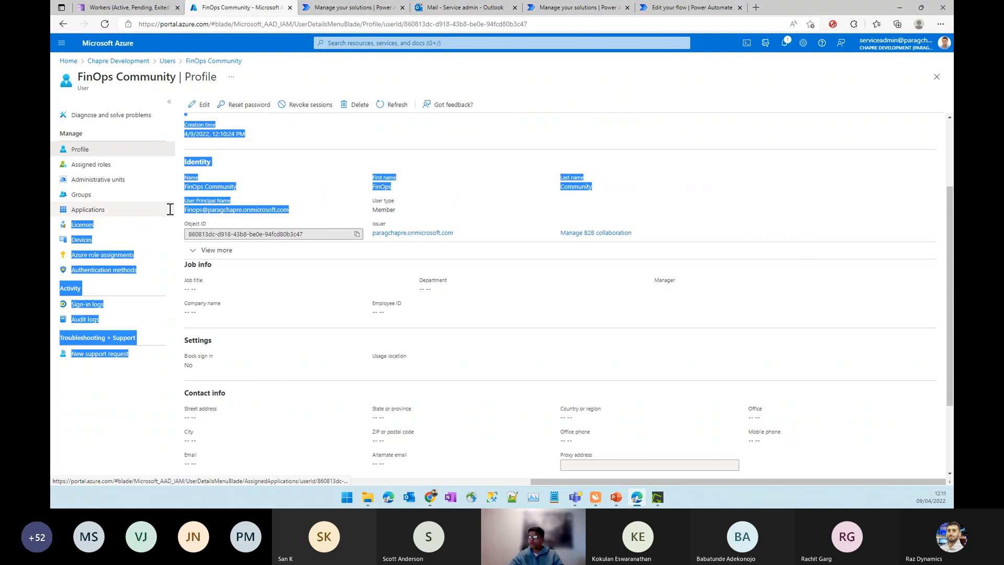
{"action": "left_click", "coordinate": [622, 339]}
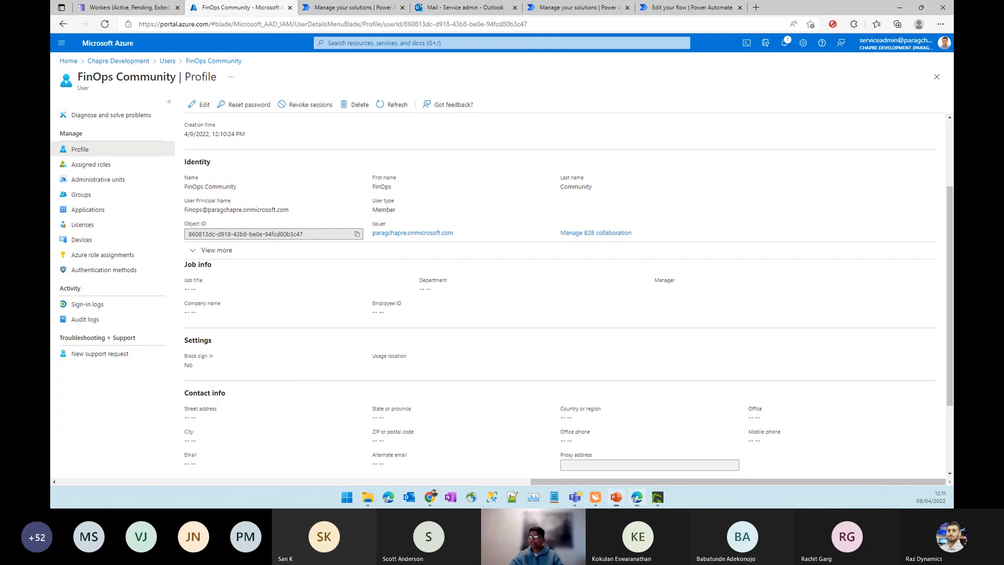
- Switch to PowerPoint, present the slide on updating an Azure AD user when a worker is modified, and end the slide show
{"action": "key", "text": "alt+Tab"}
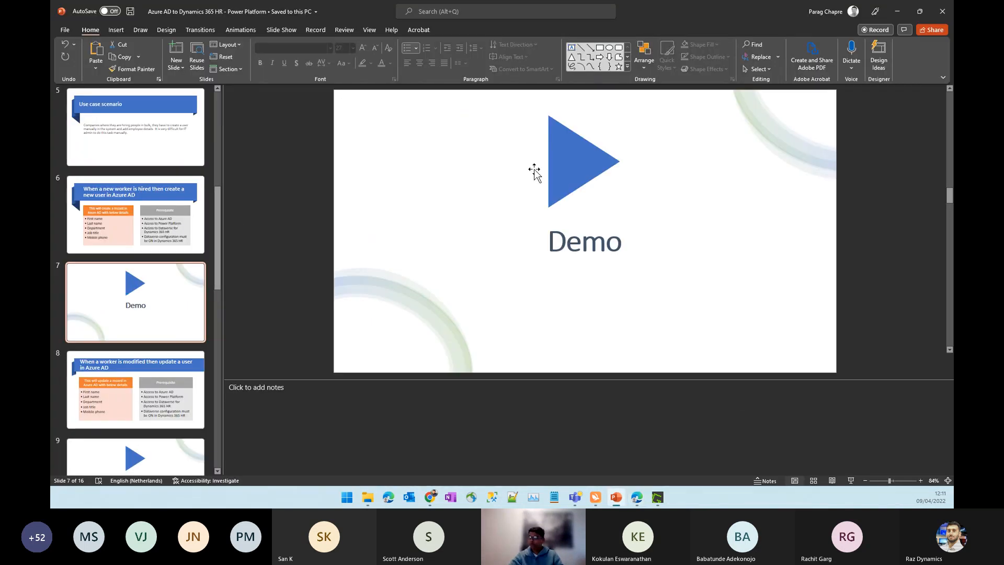
{"action": "left_click", "coordinate": [851, 480]}
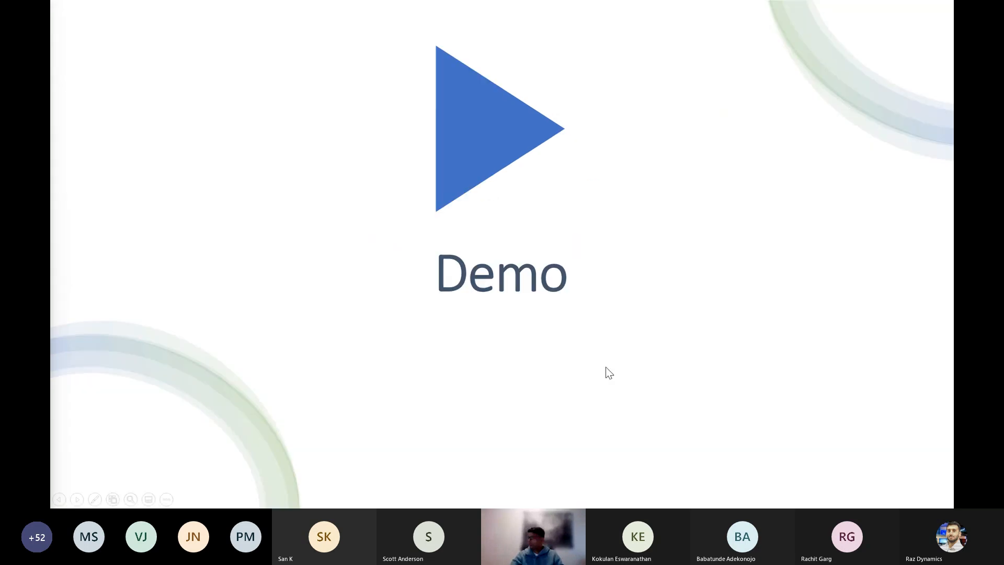
{"action": "left_click", "coordinate": [508, 317]}
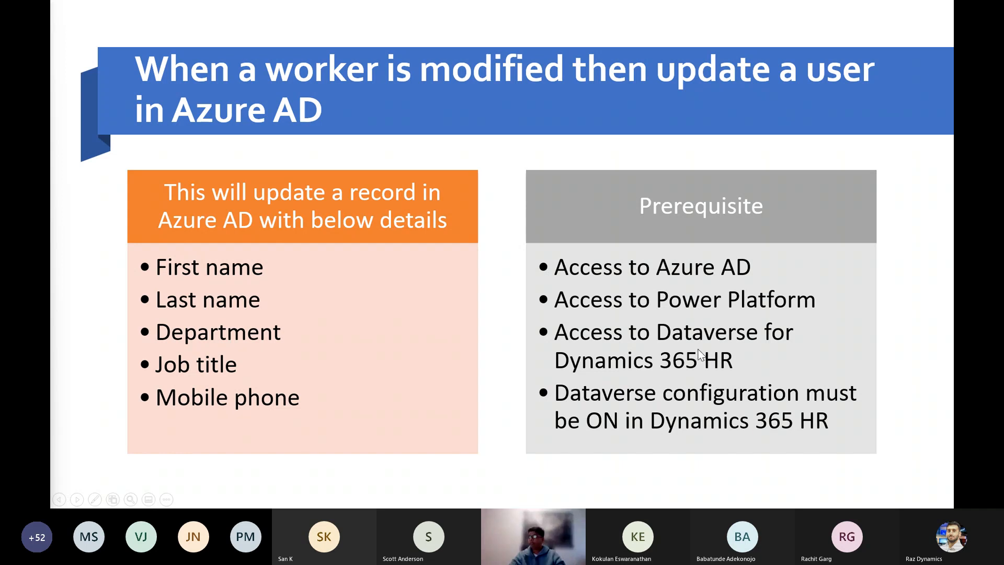
{"action": "key", "text": "Escape"}
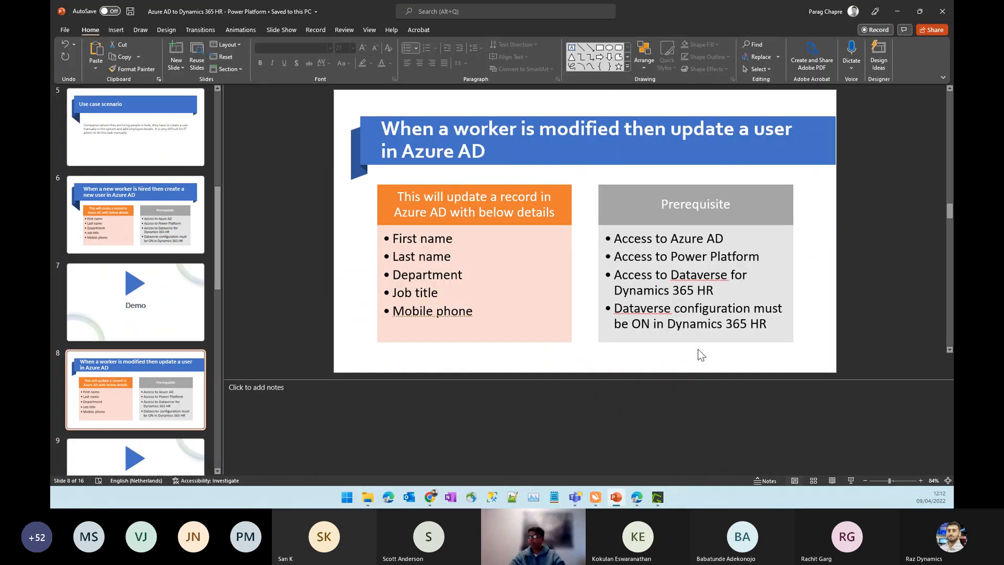
- Switch to the worker's record in Human Resources and change the name to first name FinOpsDemo and last name Power Community
{"action": "left_click", "coordinate": [897, 11]}
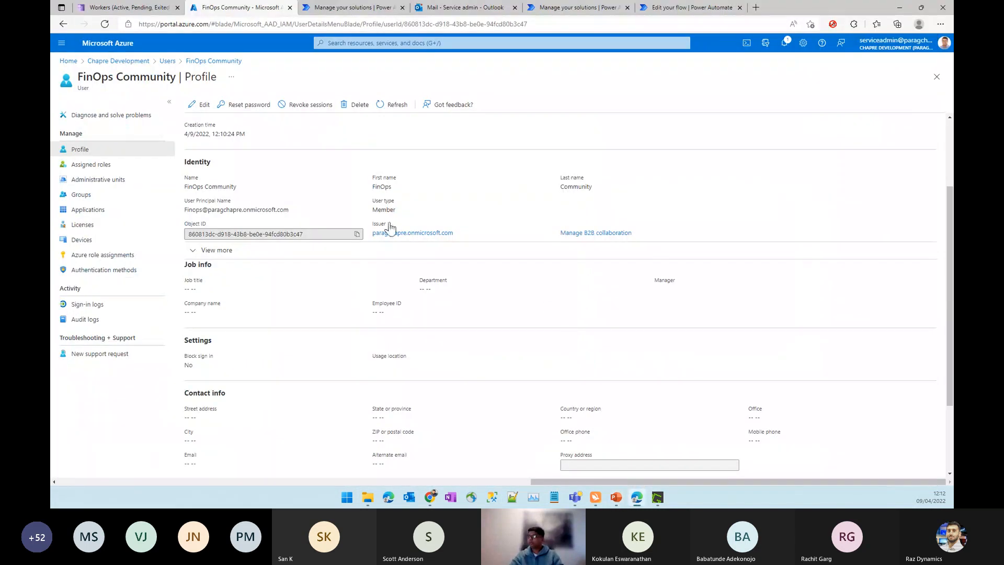
{"action": "left_click", "coordinate": [98, 7]}
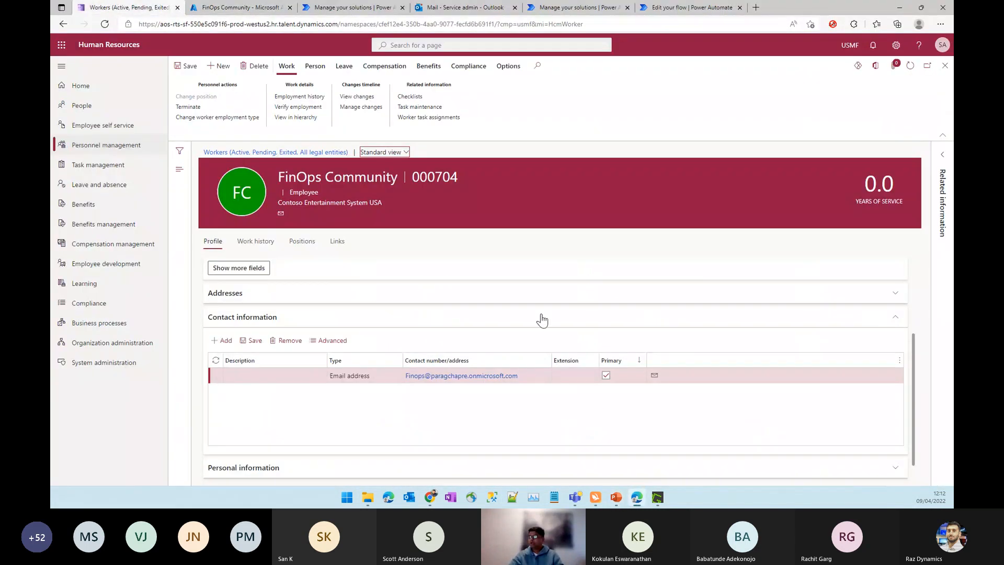
{"action": "scroll", "coordinate": [543, 320], "scroll_direction": "up", "scroll_amount": 2}
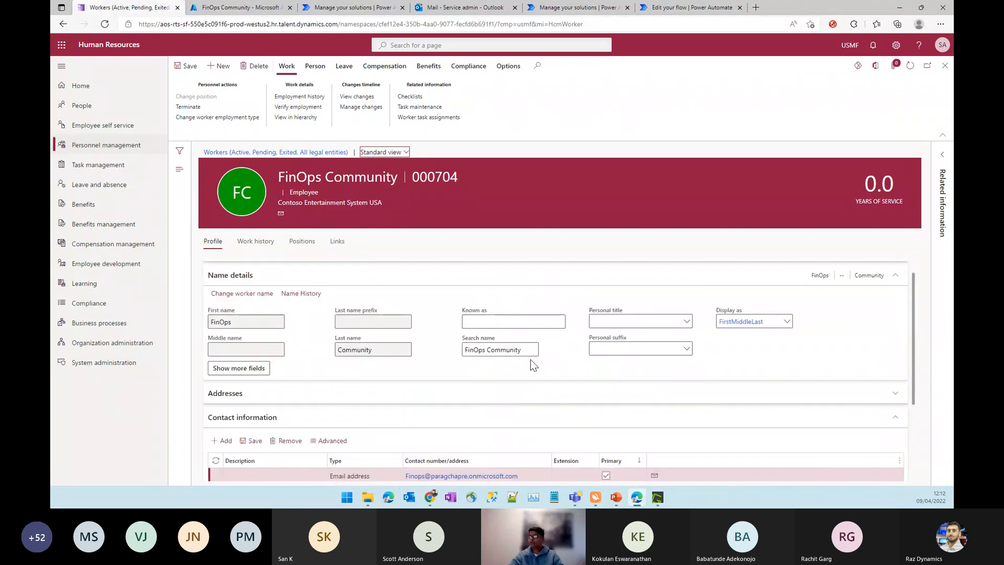
{"action": "left_click", "coordinate": [242, 293]}
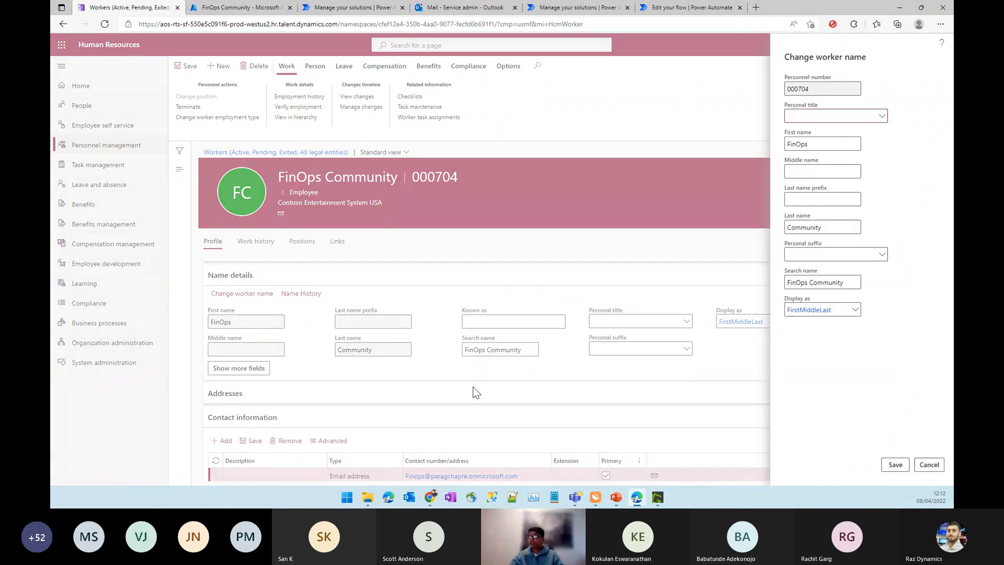
{"action": "left_click", "coordinate": [813, 144]}
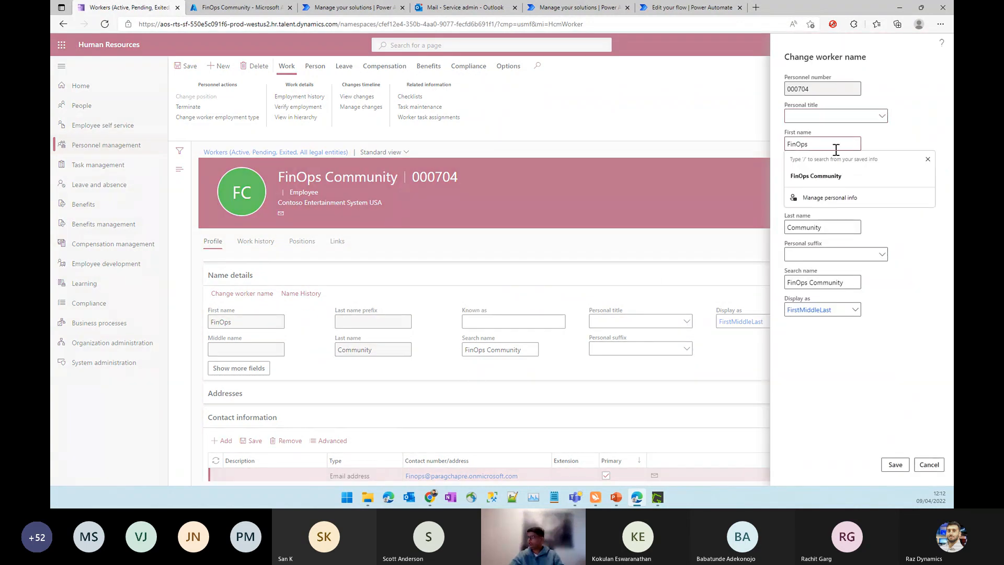
{"action": "type", "text": "Demo"}
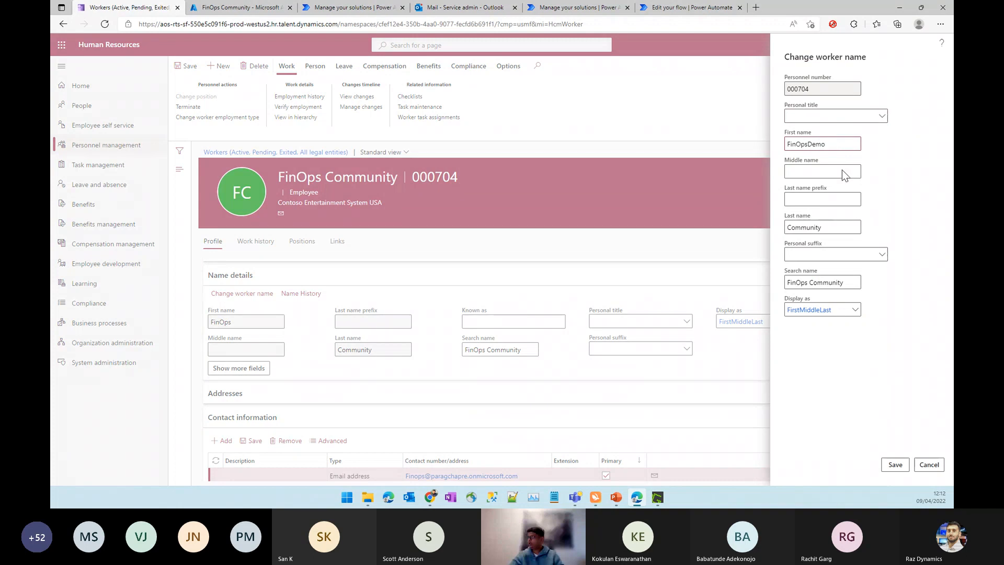
{"action": "left_click", "coordinate": [792, 227]}
{"action": "type", "text": "Power"}
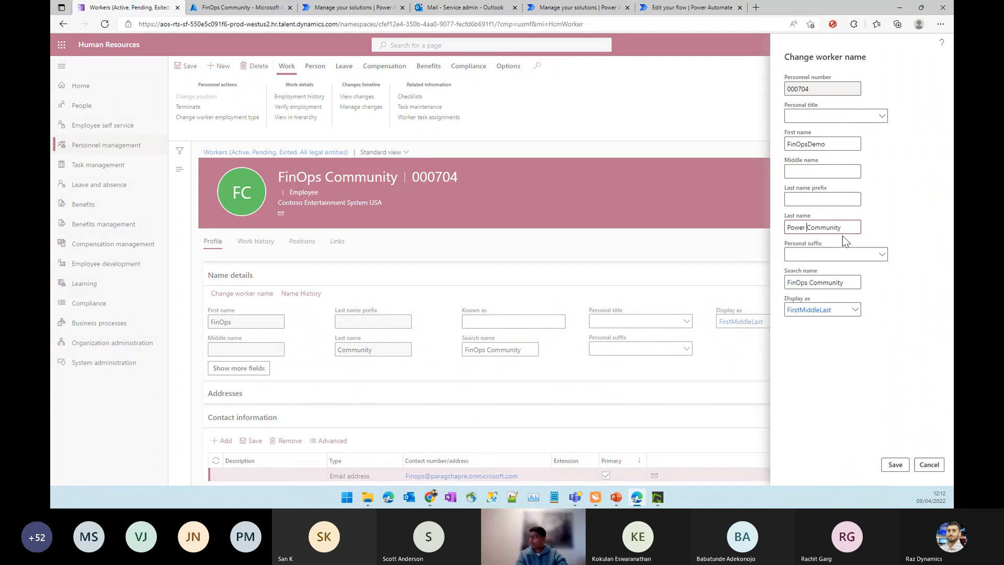
- Set the worker's search name to FinOpsDemo PowerCom and save the name change
{"action": "left_click", "coordinate": [808, 283]}
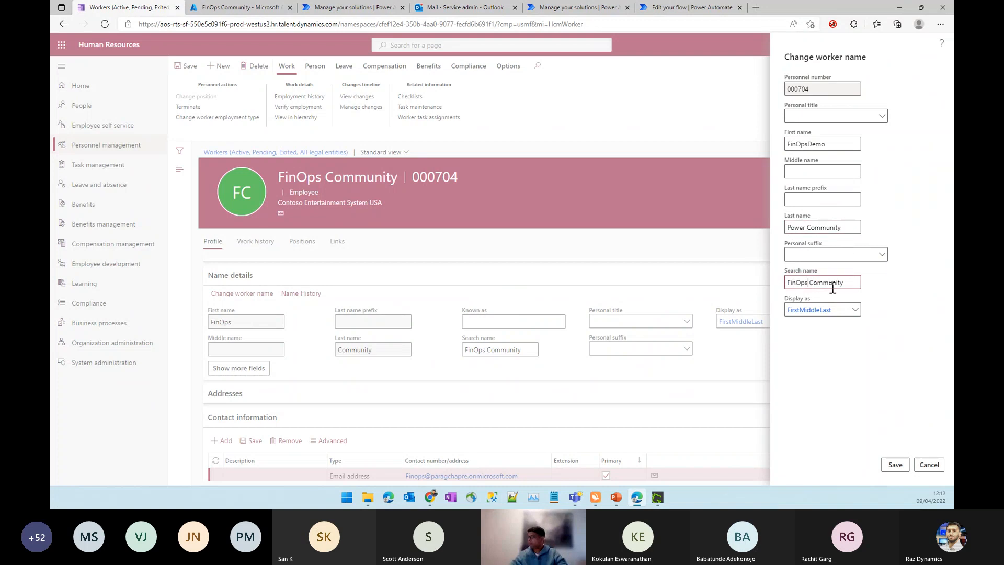
{"action": "type", "text": "Demo"}
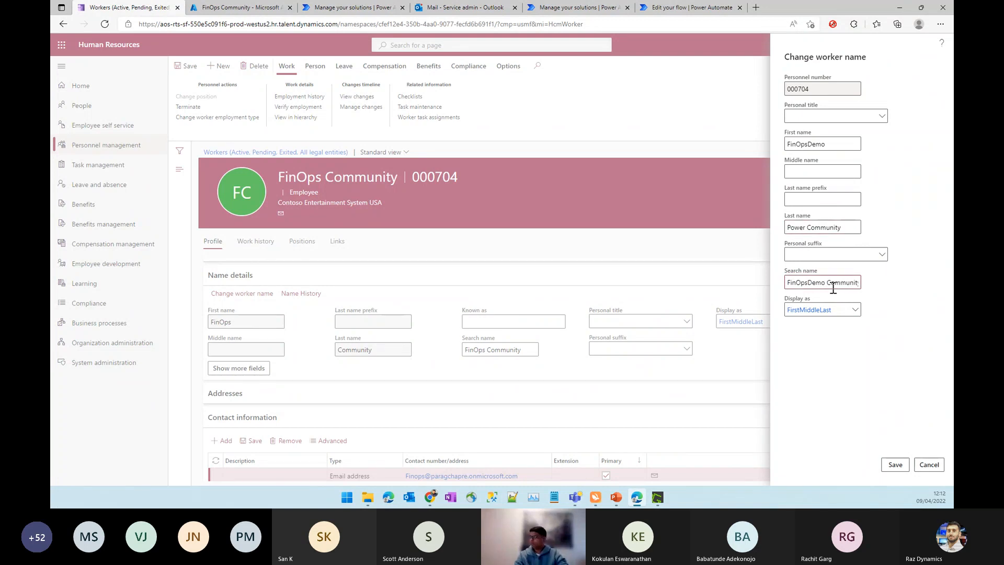
{"action": "left_click", "coordinate": [841, 283]}
{"action": "left_click", "coordinate": [827, 282]}
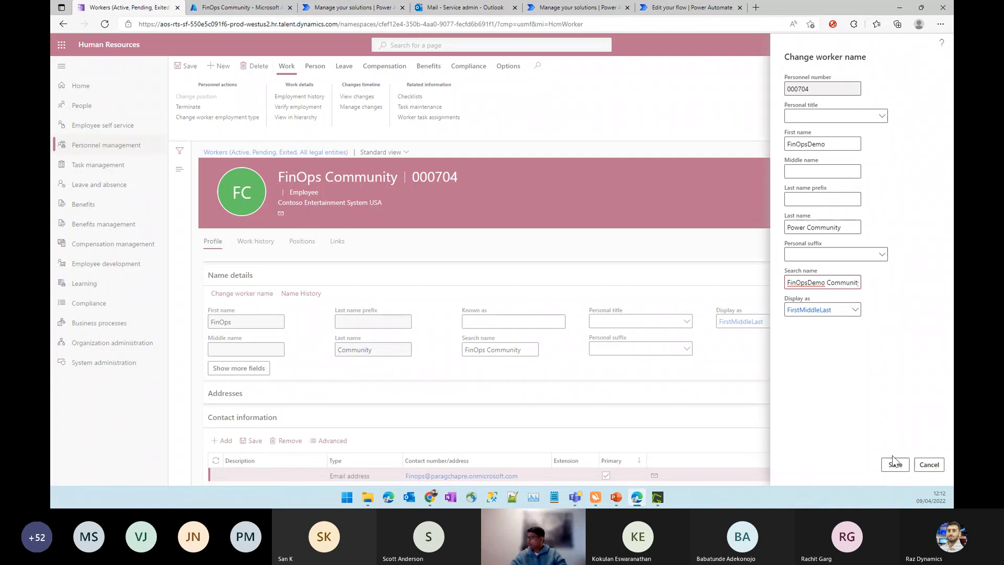
{"action": "double_click", "coordinate": [841, 283]}
{"action": "type", "text": "Power"}
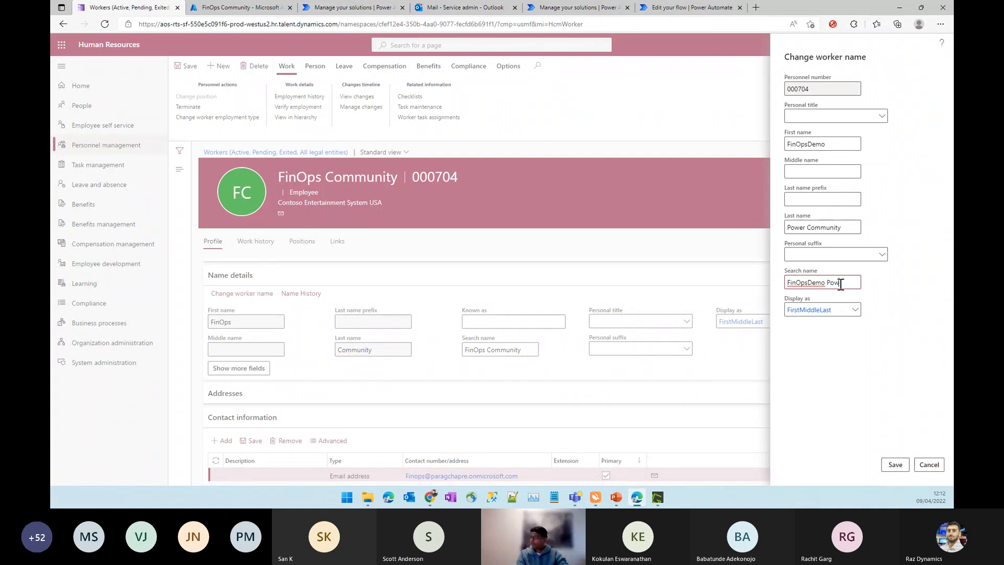
{"action": "type", "text": "Com"}
{"action": "left_click", "coordinate": [903, 469]}
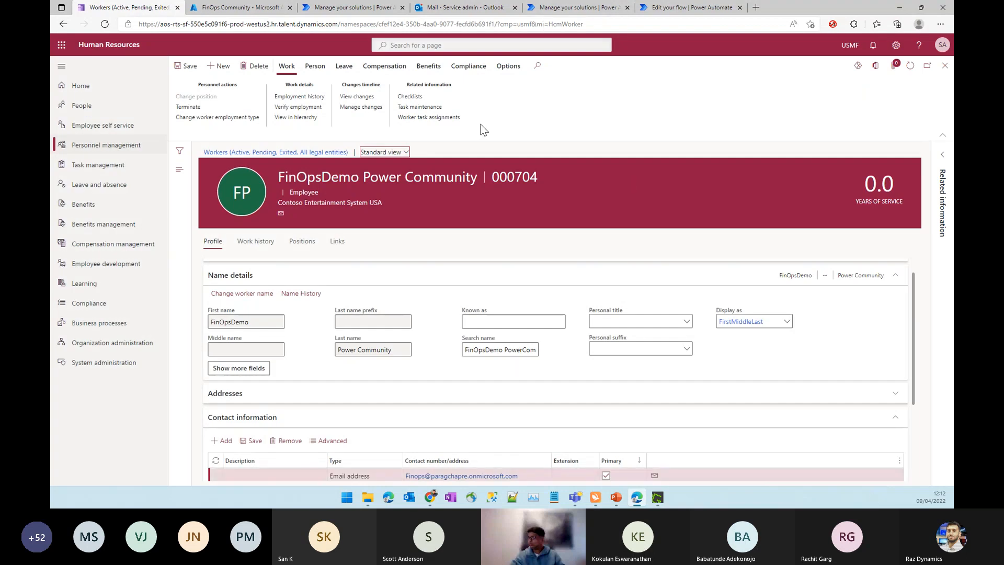
- Open the details of the flow that updates a user when a worker is modified, and read the Outlook notification about the updated user
{"action": "left_click", "coordinate": [349, 8]}
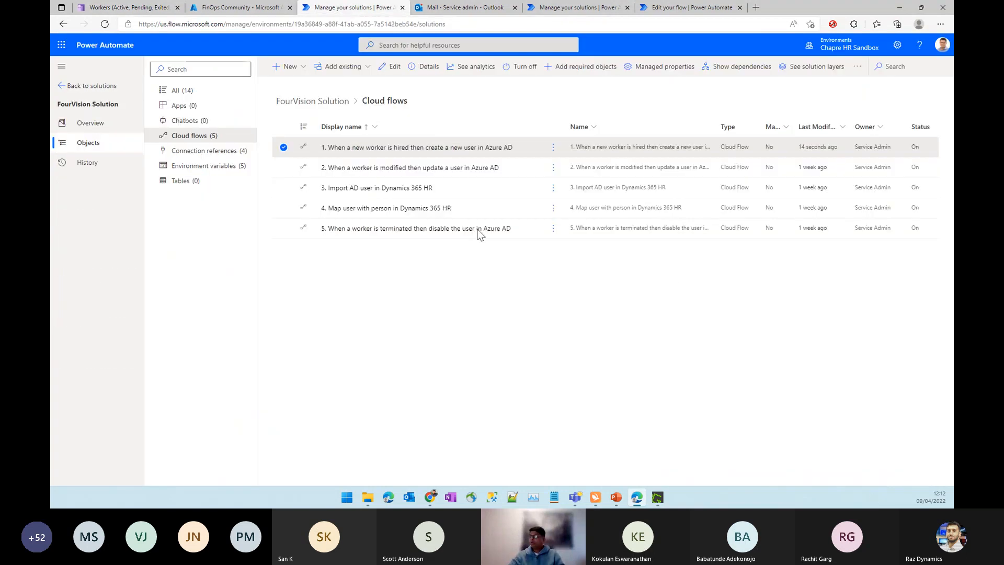
{"action": "left_click", "coordinate": [400, 169]}
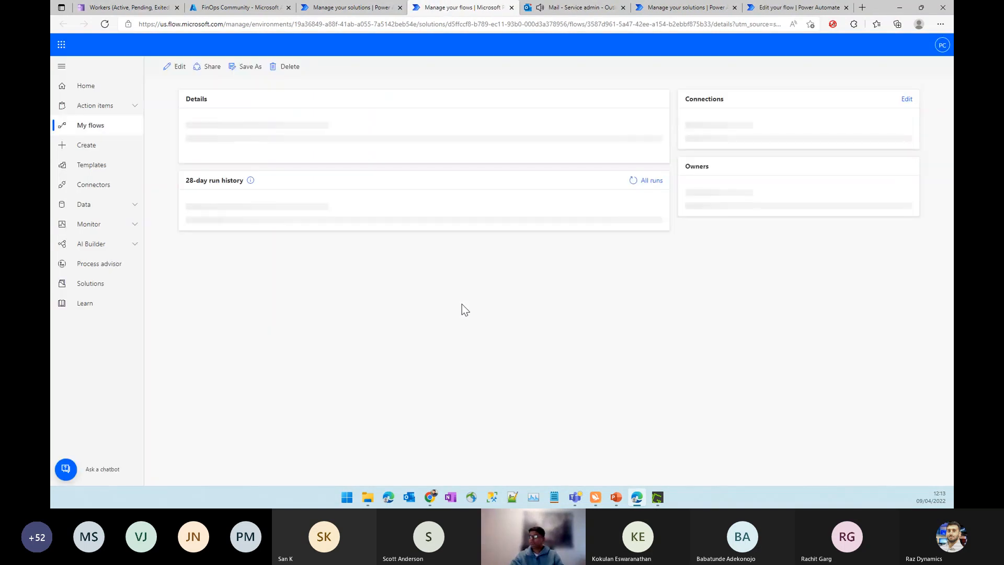
{"action": "left_click", "coordinate": [578, 7]}
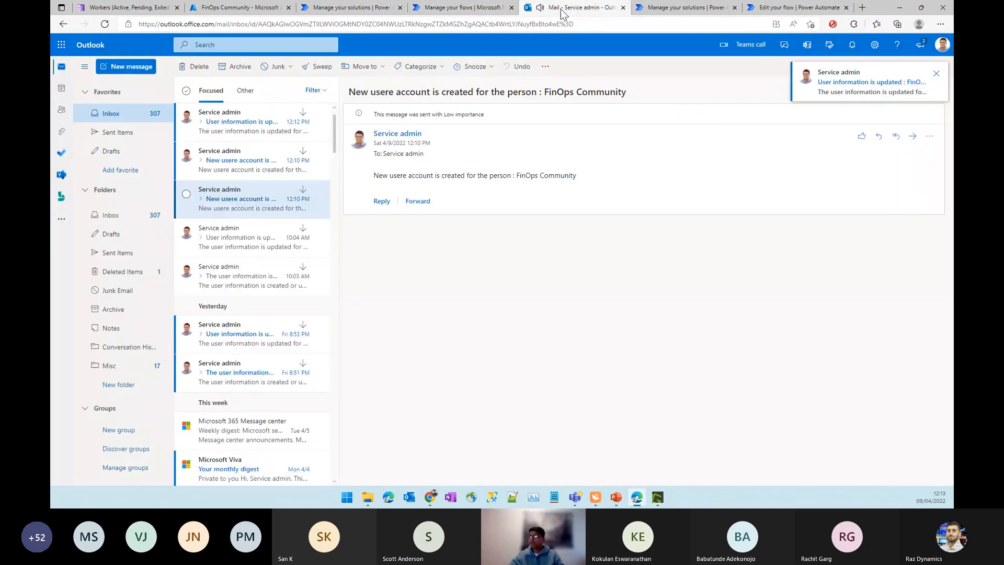
{"action": "left_click", "coordinate": [252, 124]}
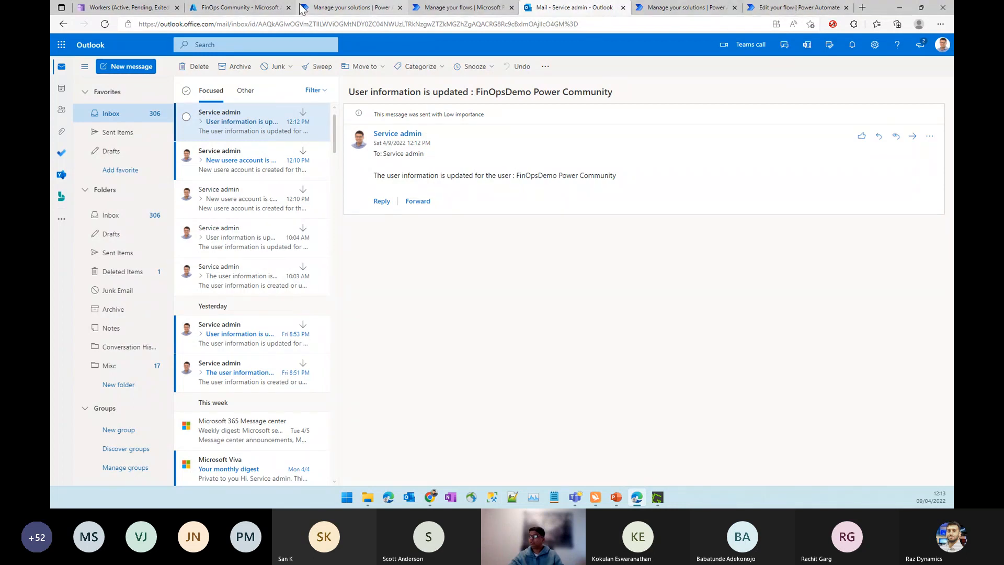
- Refresh the list of all users in Azure Active Directory, widening the Name column, and open the FinOpsDemo Power Community profile
{"action": "left_click", "coordinate": [238, 7]}
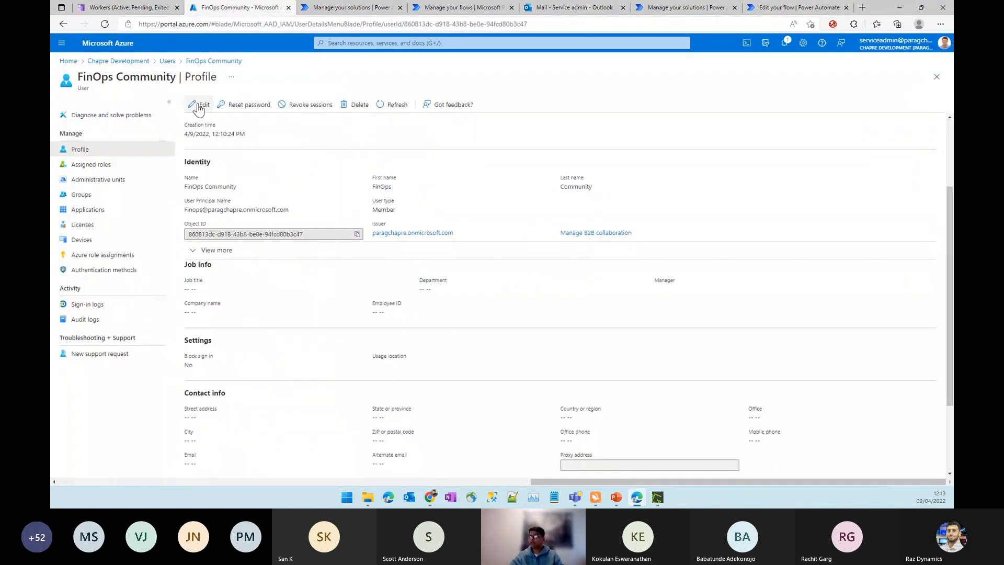
{"action": "left_click", "coordinate": [167, 61]}
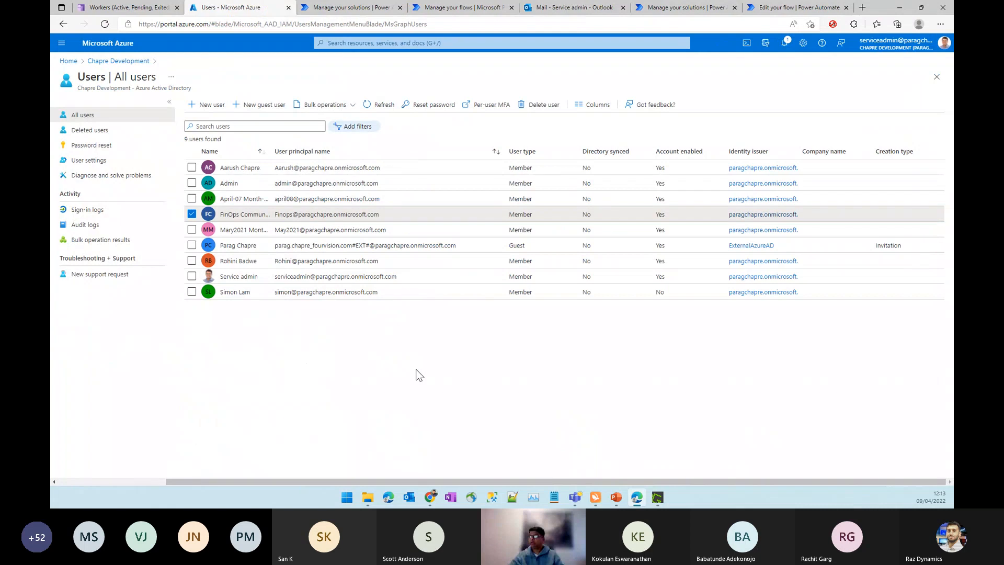
{"action": "left_click", "coordinate": [379, 104]}
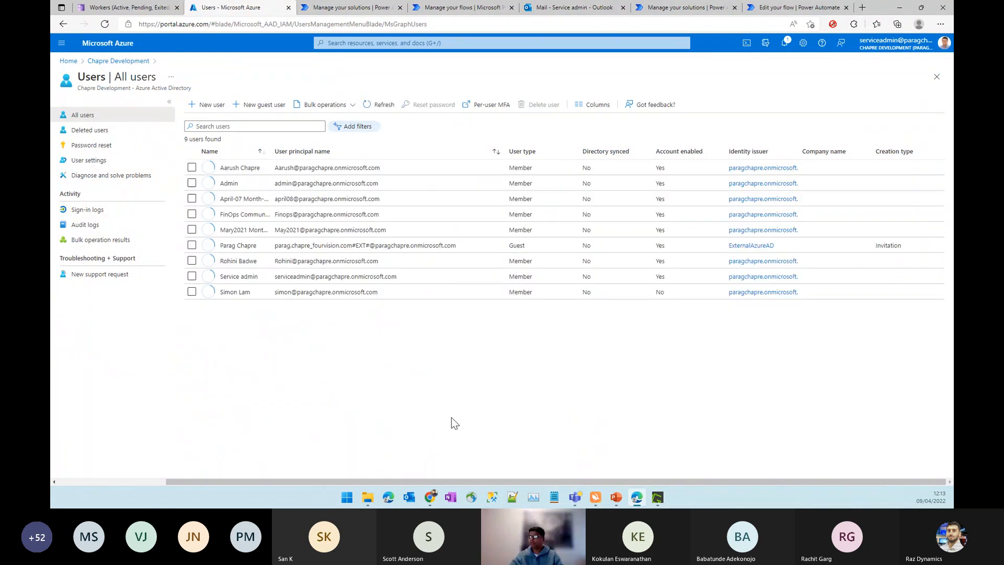
{"action": "left_click", "coordinate": [382, 106]}
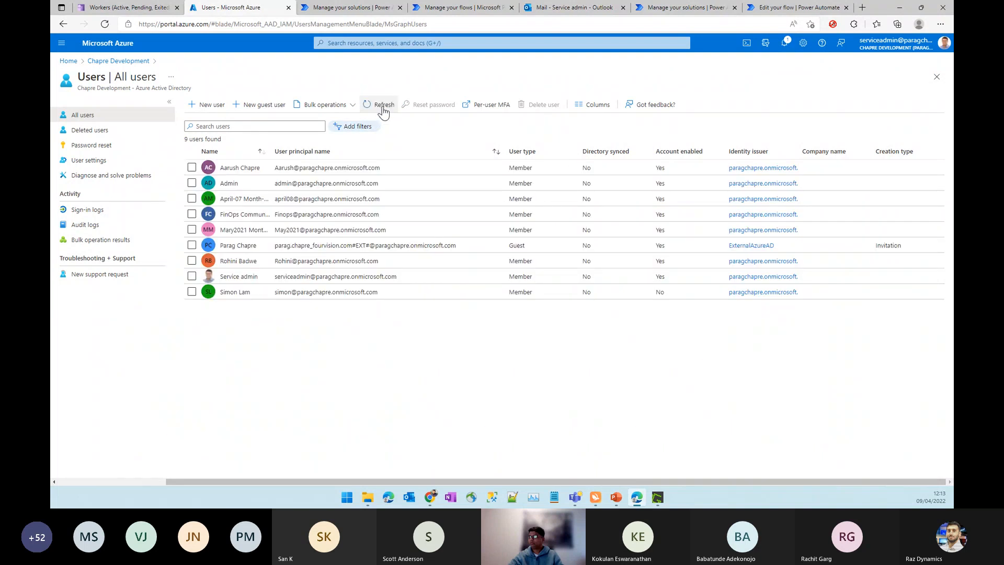
{"action": "left_click", "coordinate": [383, 107]}
{"action": "left_click", "coordinate": [383, 107]}
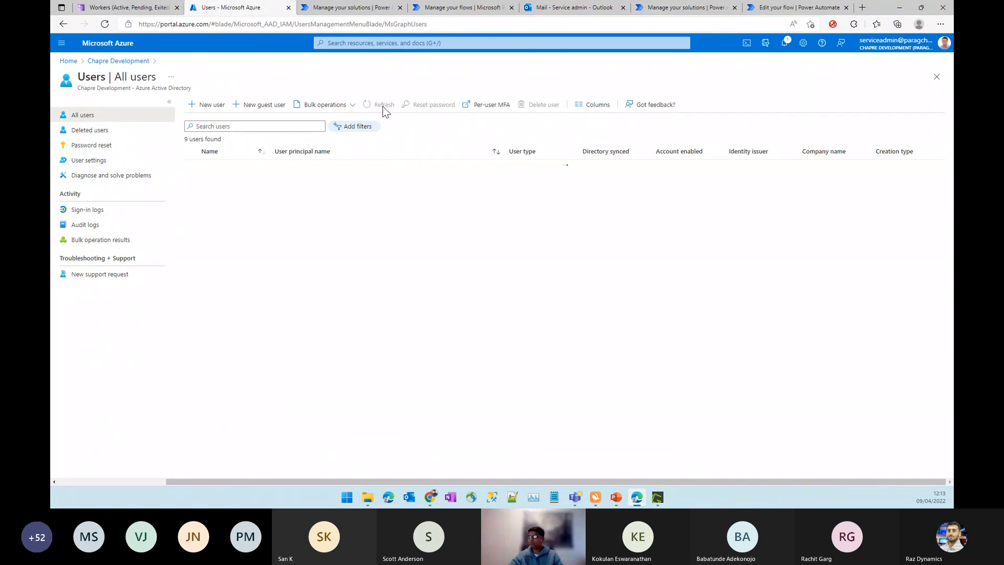
{"action": "left_click", "coordinate": [383, 107]}
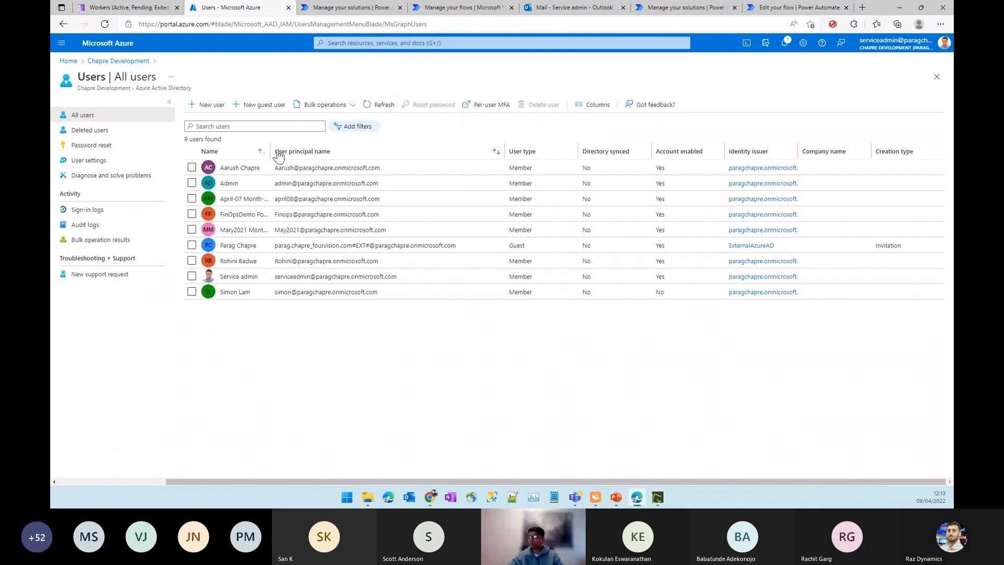
{"action": "left_click_drag", "start_coordinate": [271, 150], "coordinate": [361, 151]}
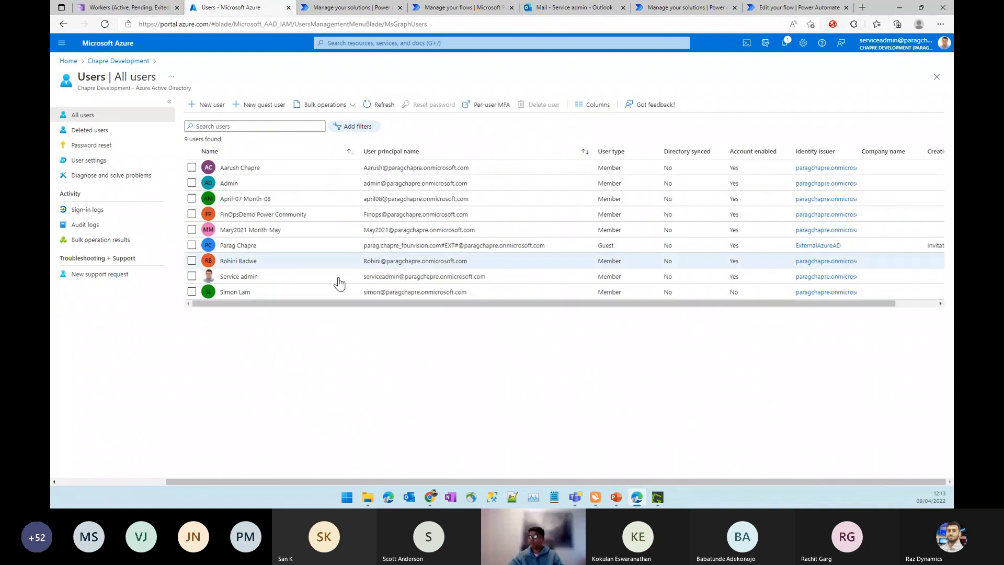
{"action": "left_click", "coordinate": [281, 217]}
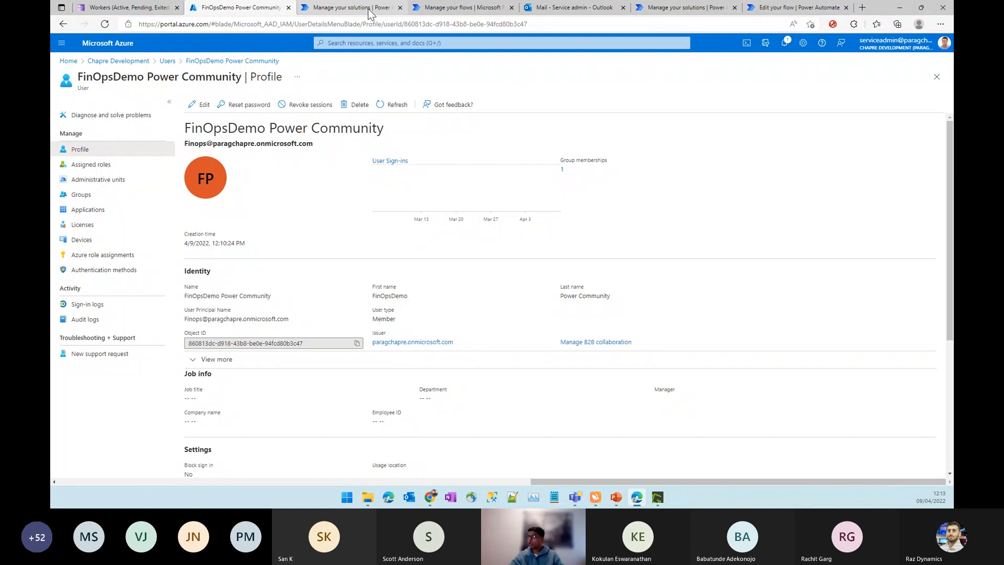
- Open the worker-modified flow in Power Automate for editing and review its trigger settings, including the advanced options
{"action": "left_click", "coordinate": [462, 10]}
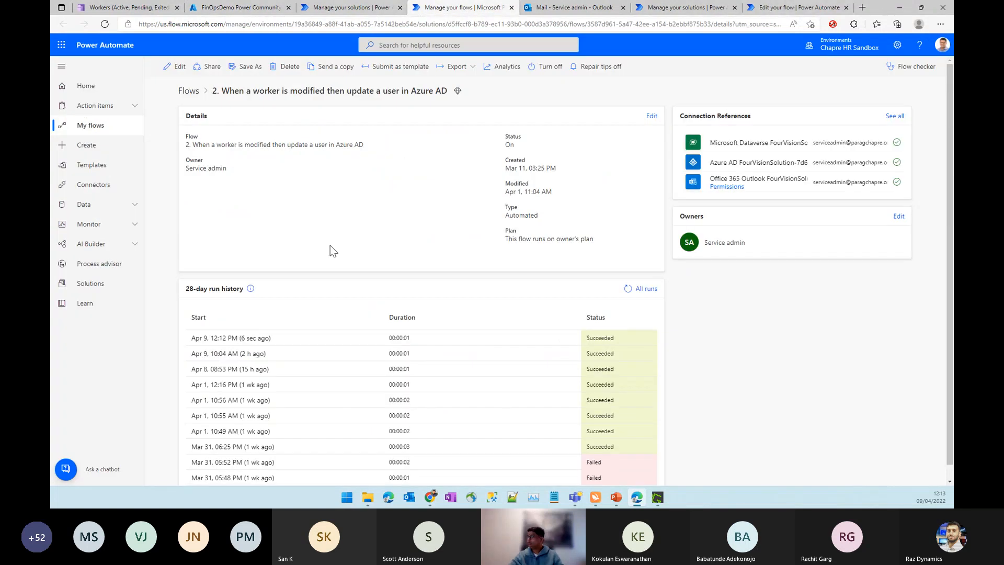
{"action": "left_click", "coordinate": [178, 66]}
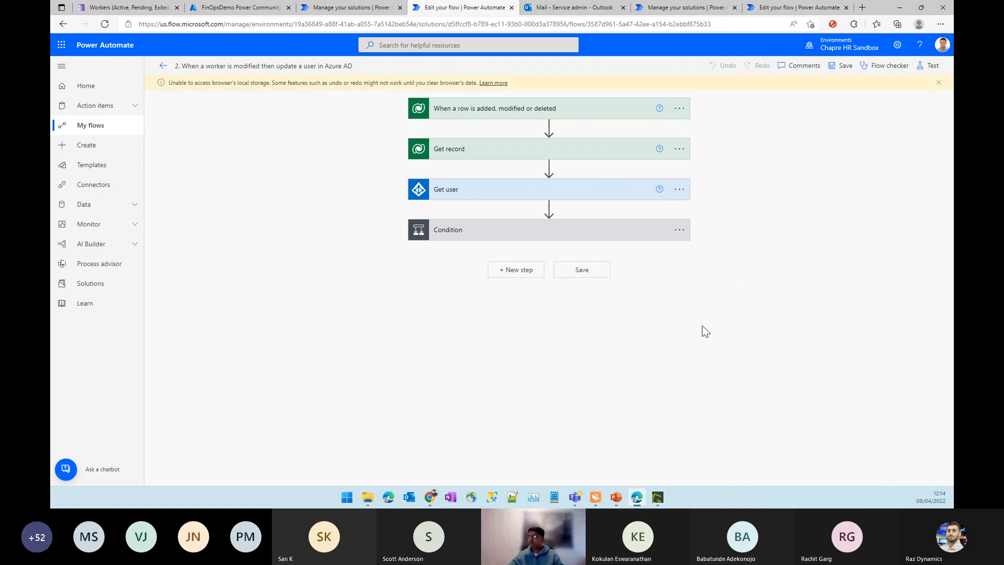
{"action": "left_click", "coordinate": [506, 109]}
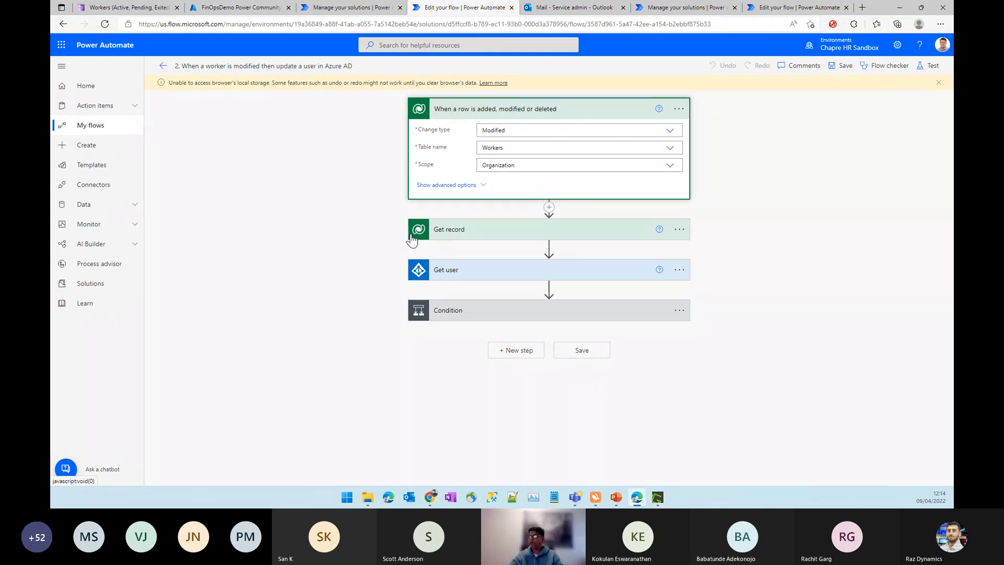
{"action": "left_click", "coordinate": [448, 186]}
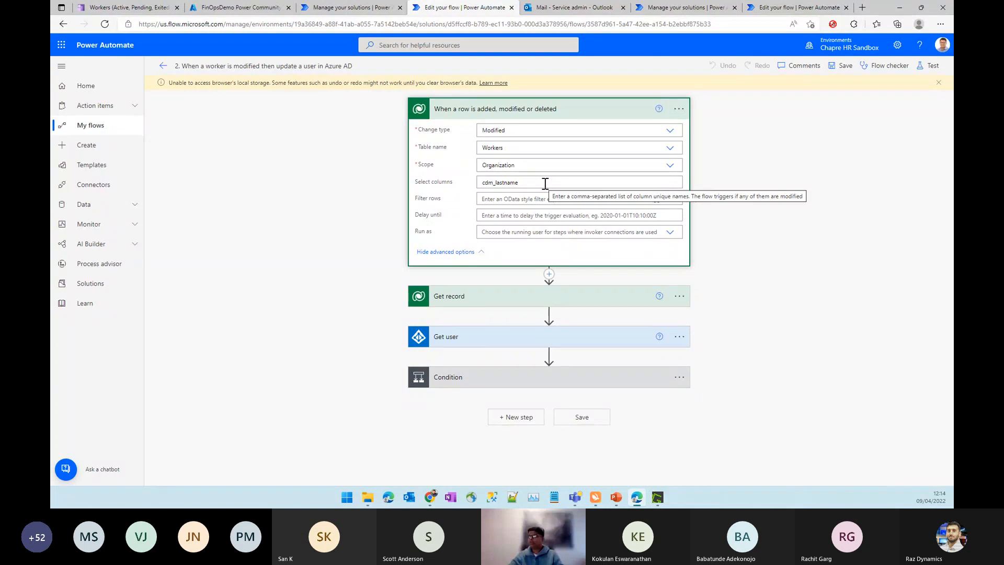
{"action": "left_click", "coordinate": [513, 109]}
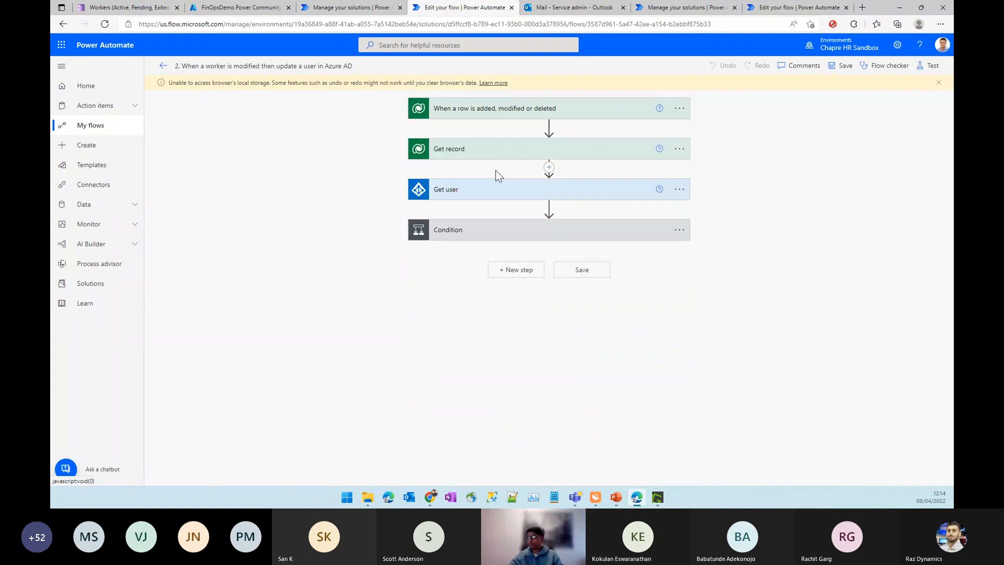
- Review the settings of the Get record action, including its advanced options, and the Get user action
{"action": "left_click", "coordinate": [480, 157]}
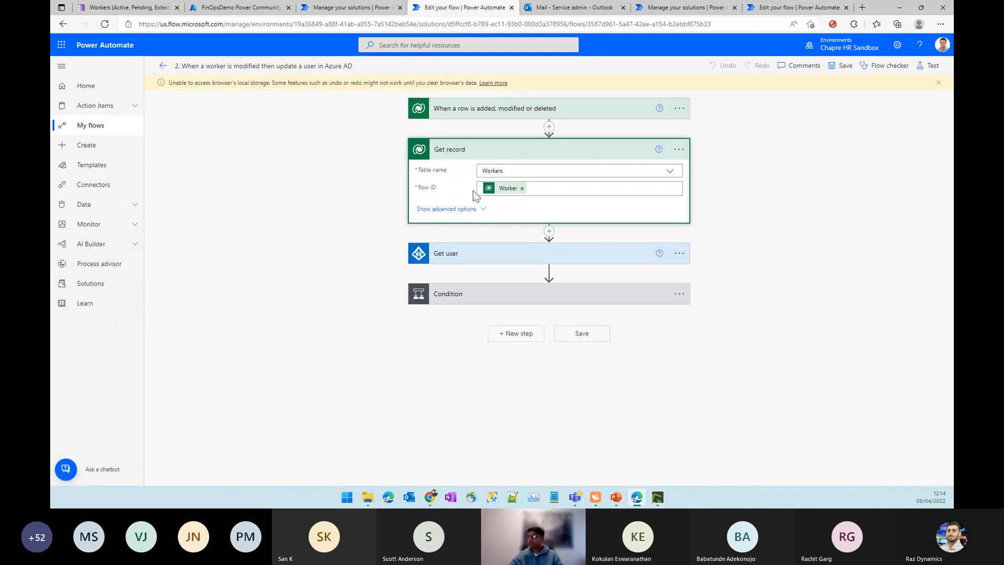
{"action": "left_click", "coordinate": [450, 209]}
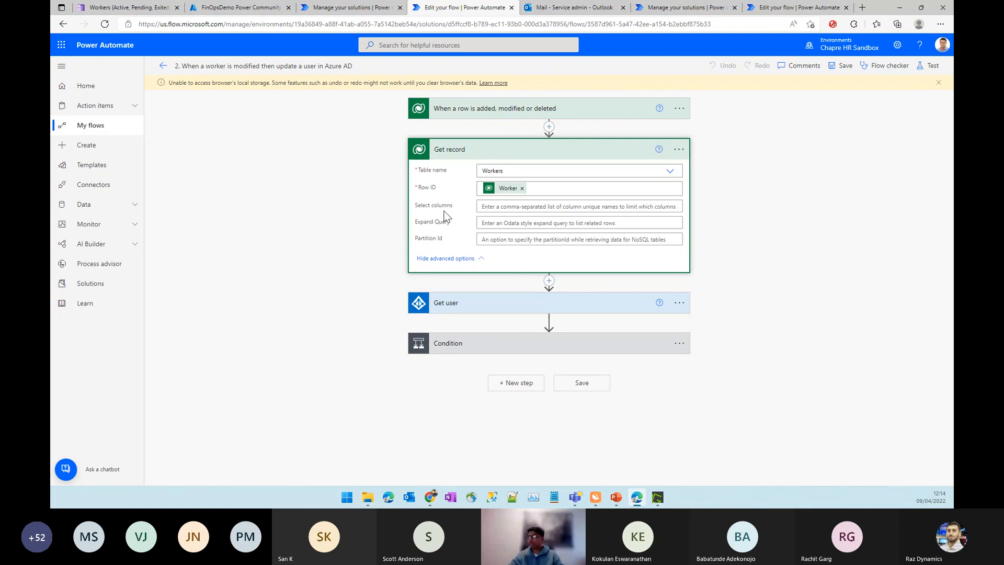
{"action": "left_click", "coordinate": [460, 308]}
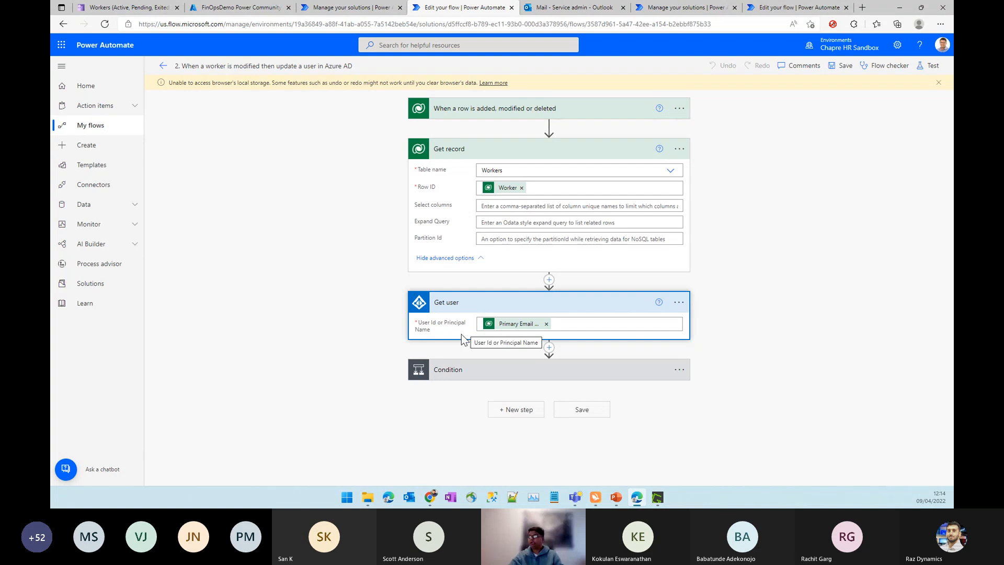
- Review the flow's Condition and the Update user and Send an email (V2) actions in its If yes branch
{"action": "left_click", "coordinate": [474, 370]}
{"action": "scroll", "coordinate": [781, 316], "scroll_direction": "down", "scroll_amount": 3}
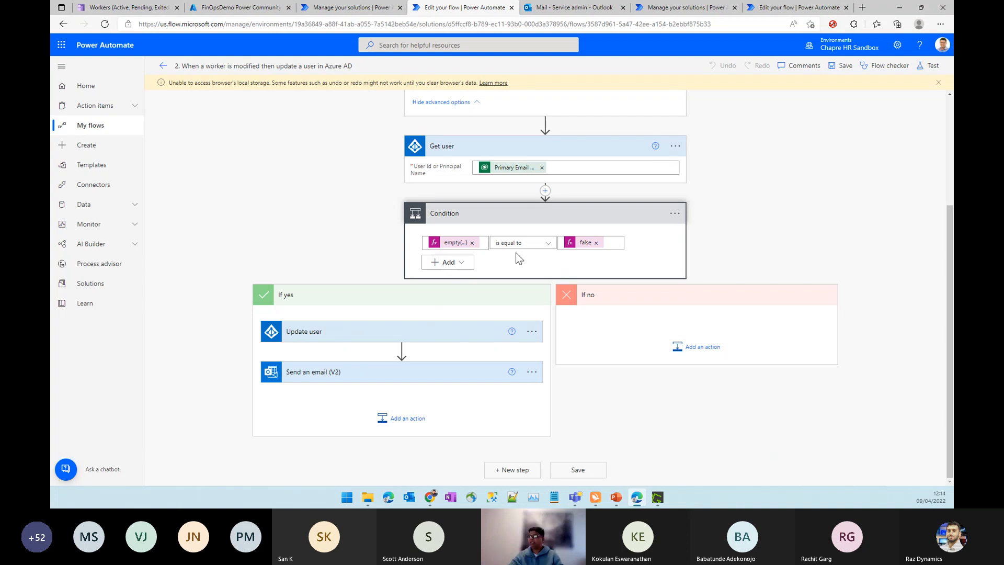
{"action": "left_click", "coordinate": [379, 341]}
{"action": "scroll", "coordinate": [616, 391], "scroll_direction": "down", "scroll_amount": 3}
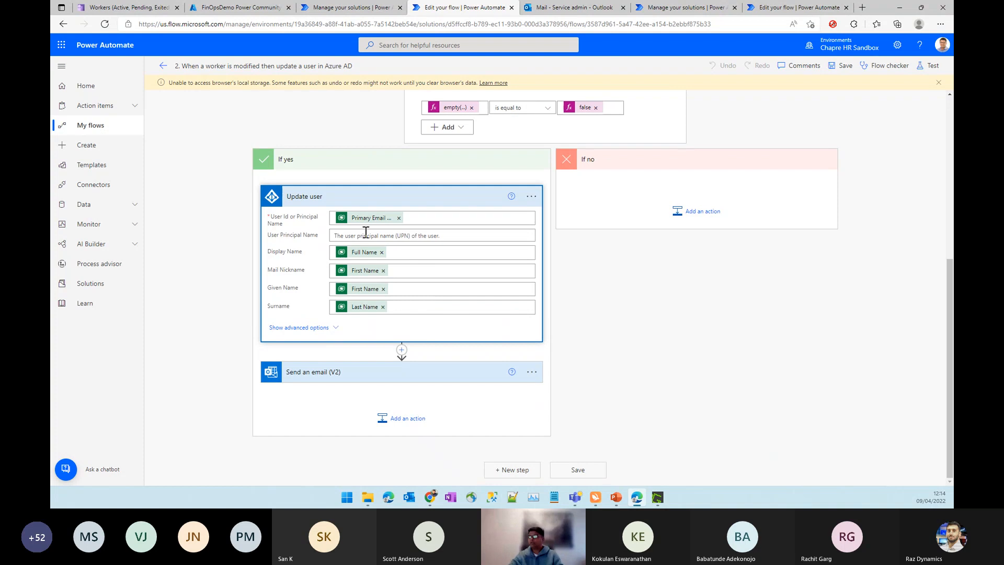
{"action": "left_click", "coordinate": [345, 385]}
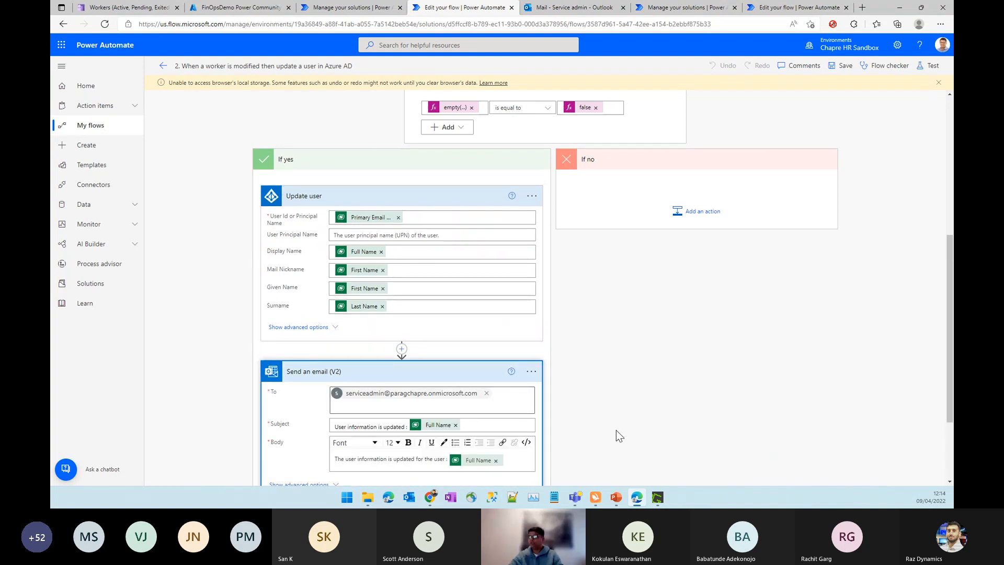
- Switch to PowerPoint, start the slide show from slide 9, and advance to the "Automatically map a user with person" slide
{"action": "scroll", "coordinate": [616, 408], "scroll_direction": "down", "scroll_amount": 2}
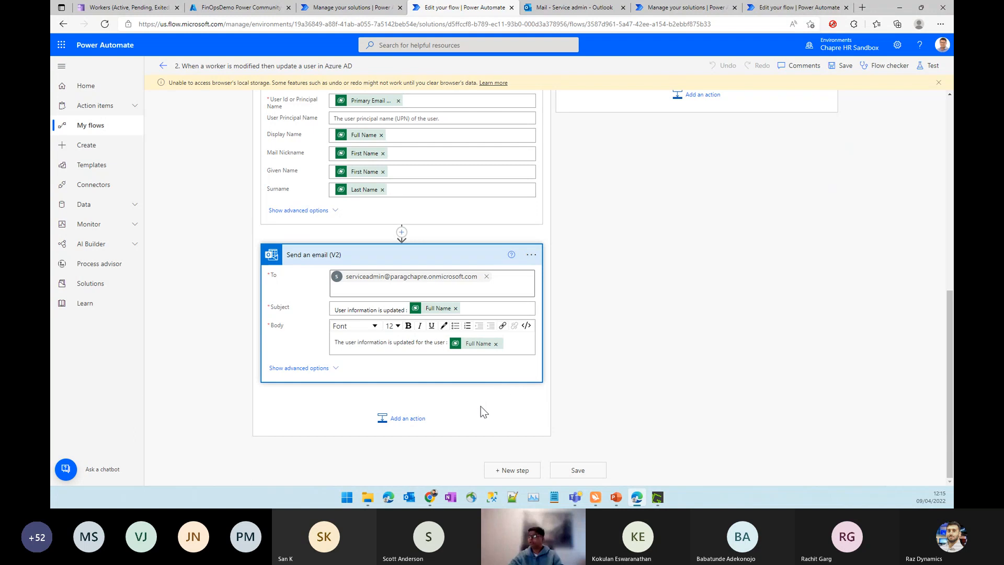
{"action": "left_click", "coordinate": [669, 319]}
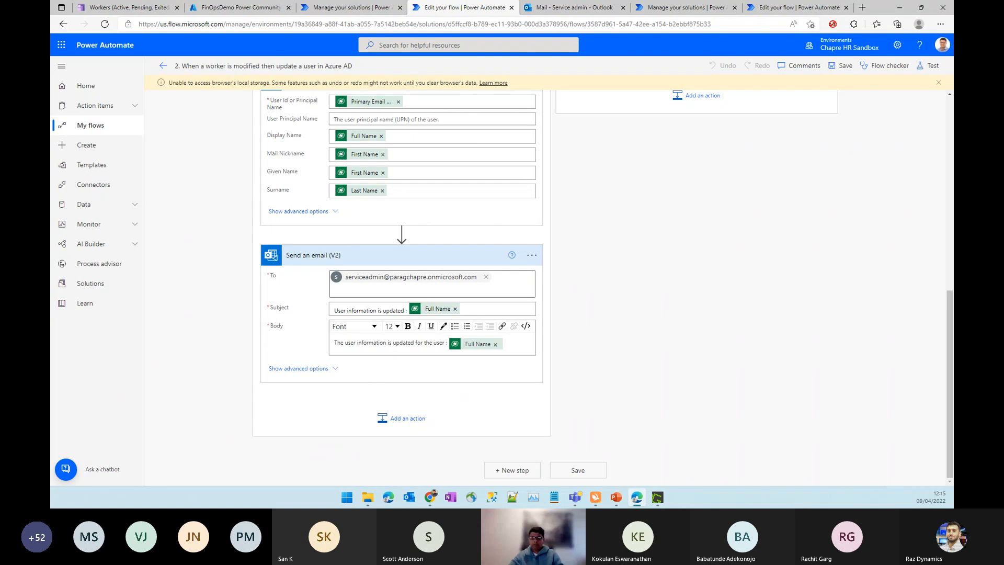
{"action": "key", "text": "alt+Tab"}
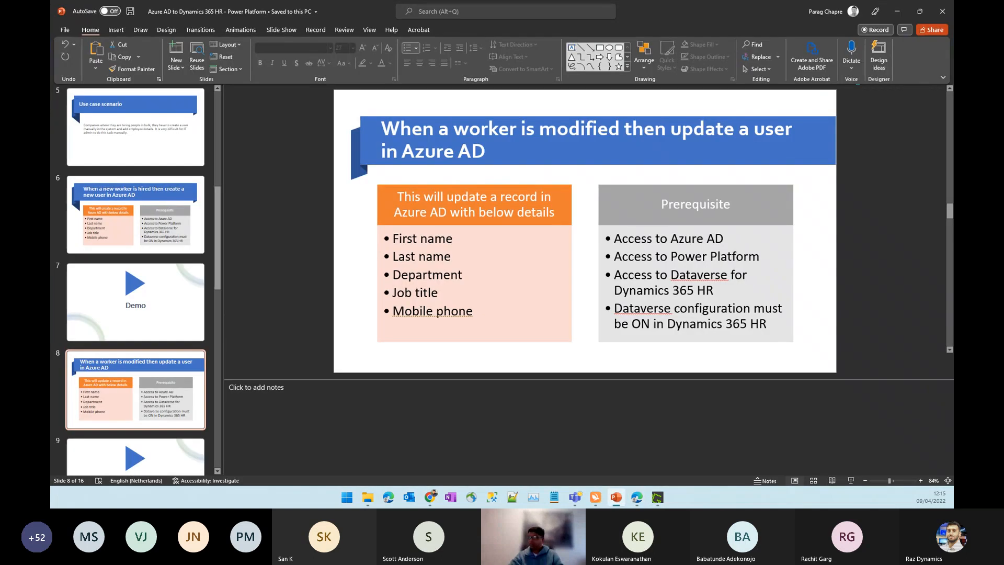
{"action": "scroll", "coordinate": [108, 353], "scroll_direction": "down", "scroll_amount": 3}
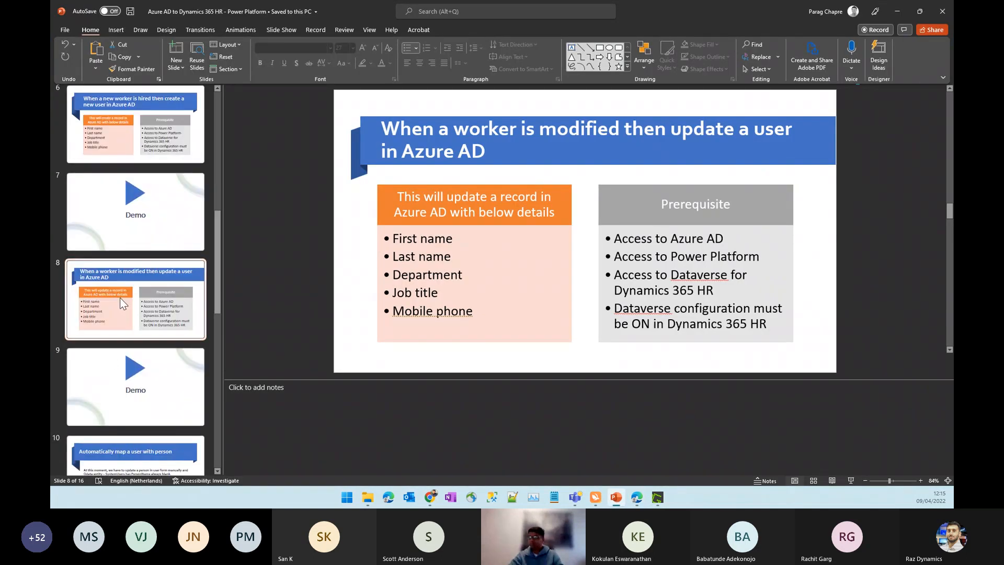
{"action": "left_click", "coordinate": [135, 392]}
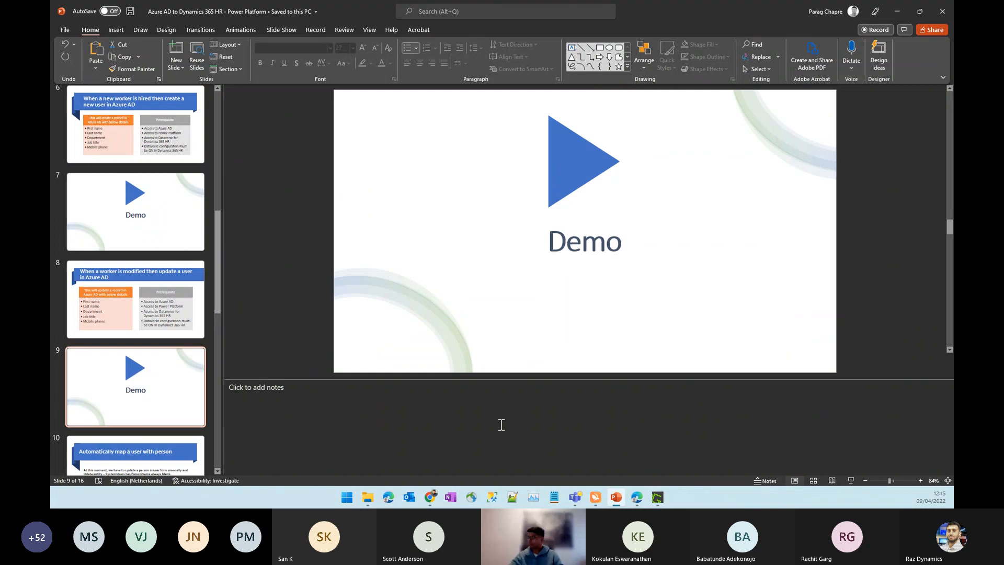
{"action": "left_click", "coordinate": [852, 480]}
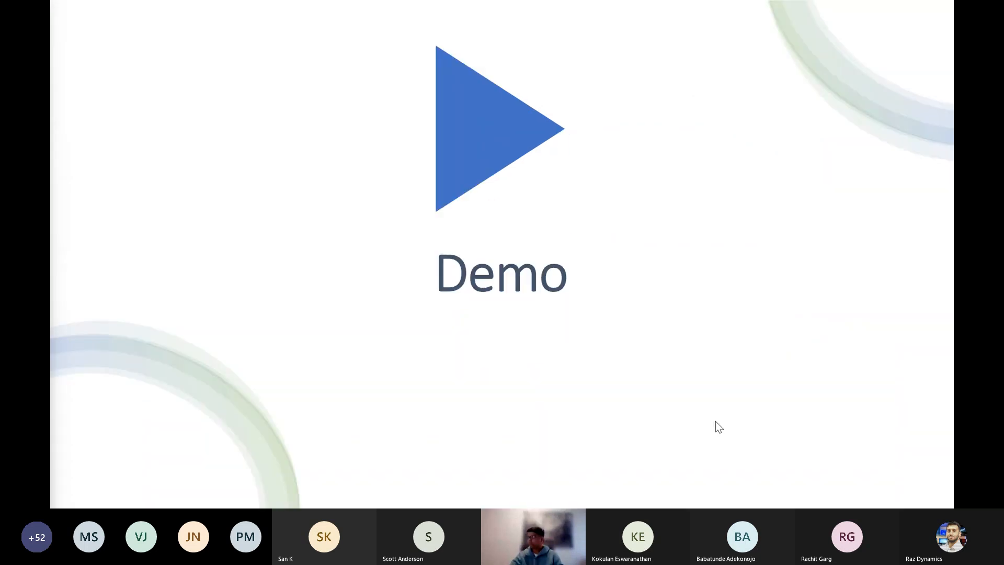
{"action": "left_click", "coordinate": [657, 402]}
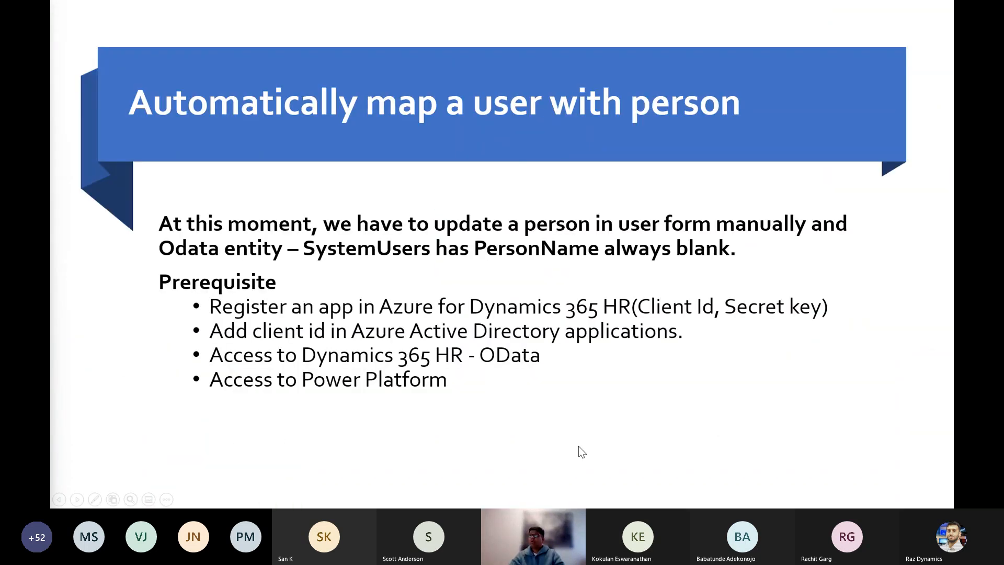
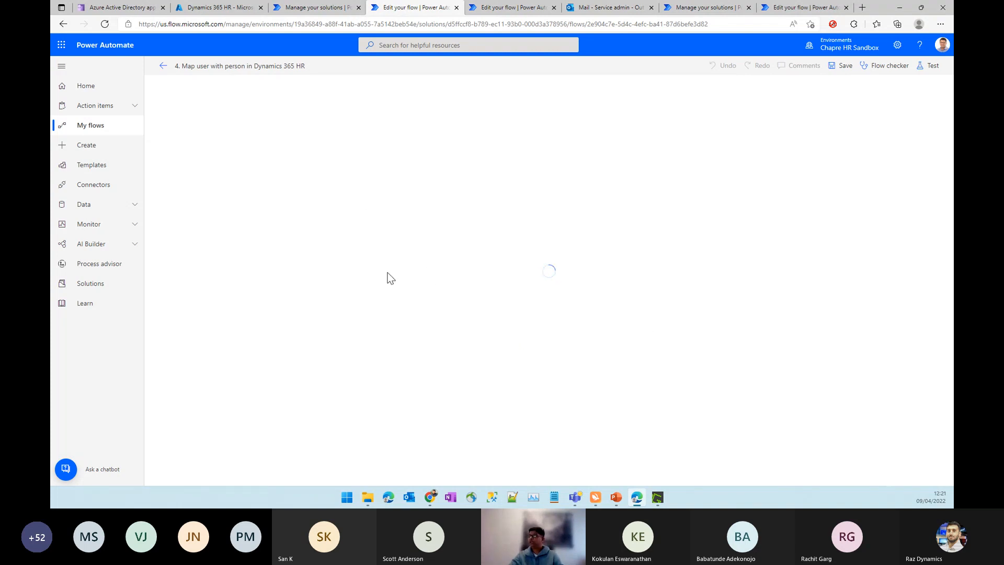
- Import the FinOpsDemo Power Community user from Azure Active Directory into the Users list in Dynamics 365 Human Resources
{"action": "left_click", "coordinate": [124, 7]}
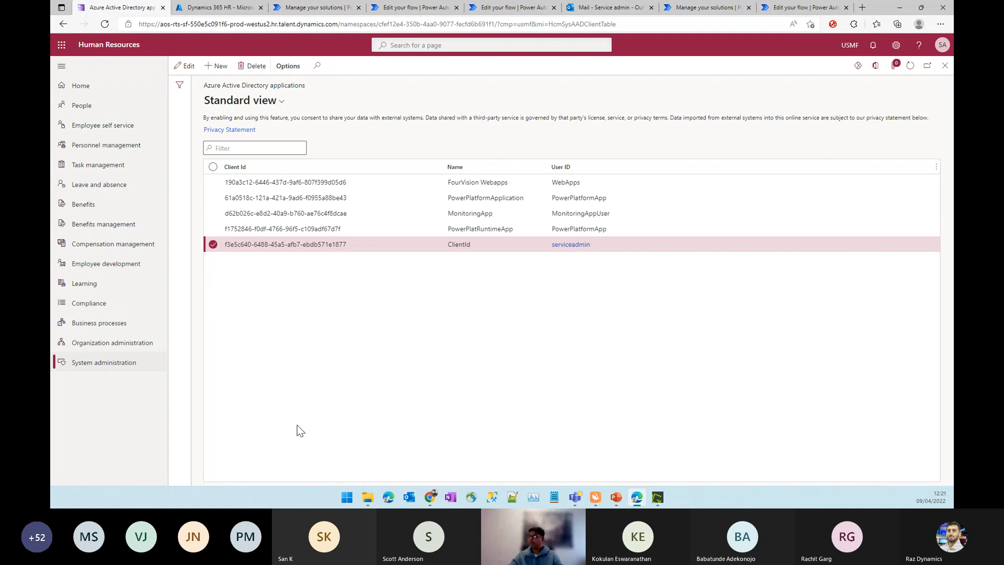
{"action": "left_click", "coordinate": [98, 364]}
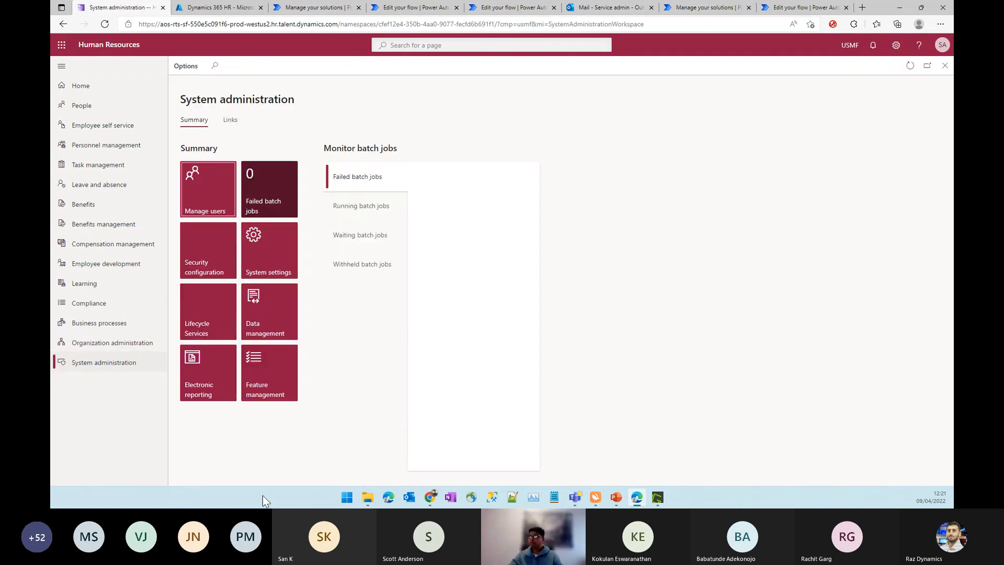
{"action": "left_click", "coordinate": [230, 121]}
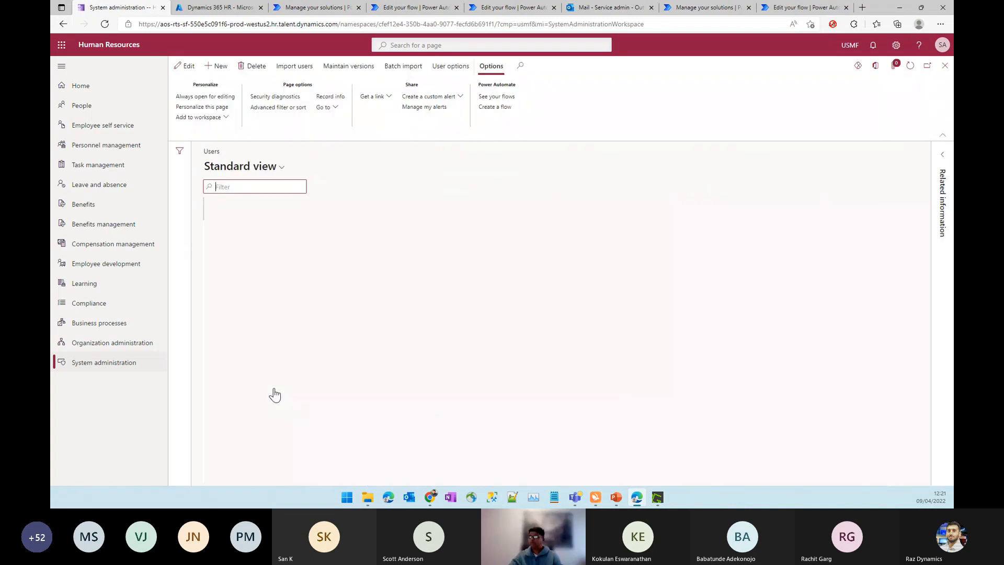
{"action": "left_click", "coordinate": [295, 67]}
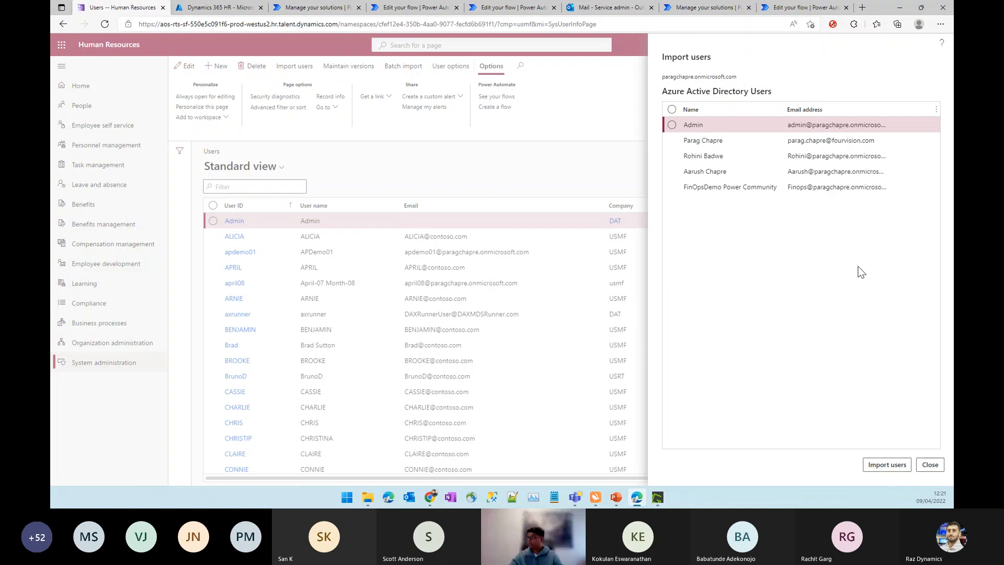
{"action": "left_click", "coordinate": [672, 187]}
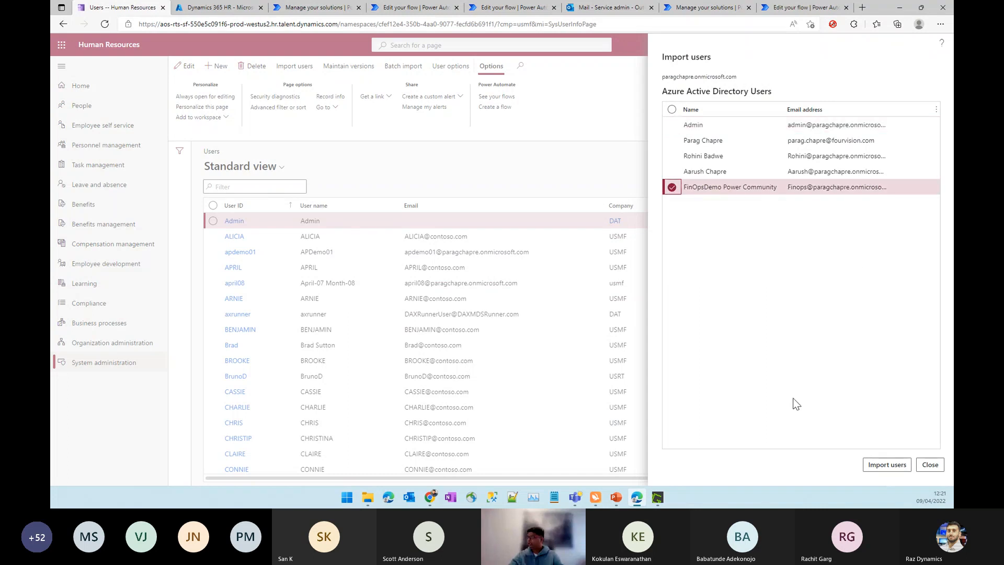
{"action": "left_click", "coordinate": [889, 465]}
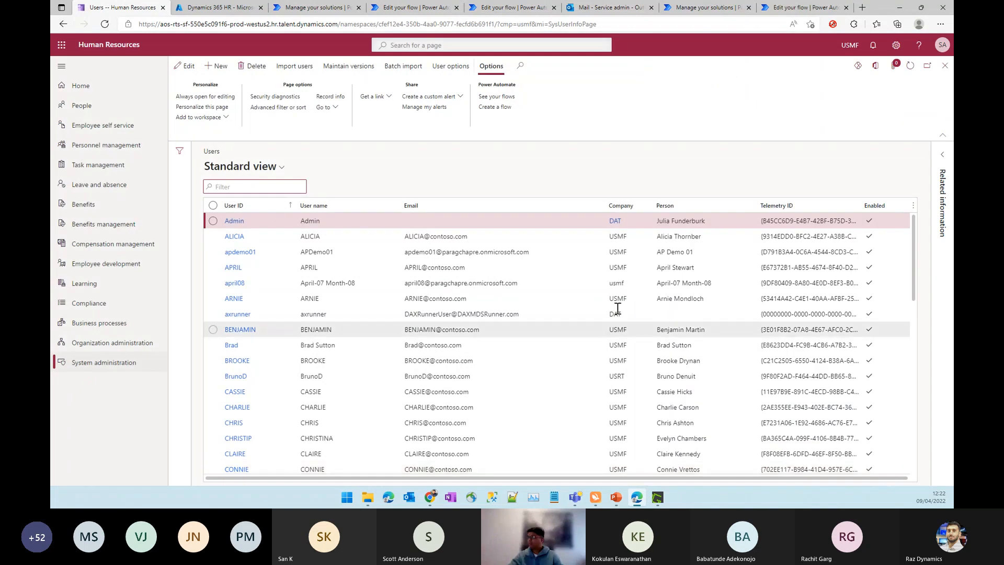
- Filter the Users list to emails containing "FinOps"
{"action": "left_click", "coordinate": [469, 210]}
{"action": "type", "text": "FinOps"}
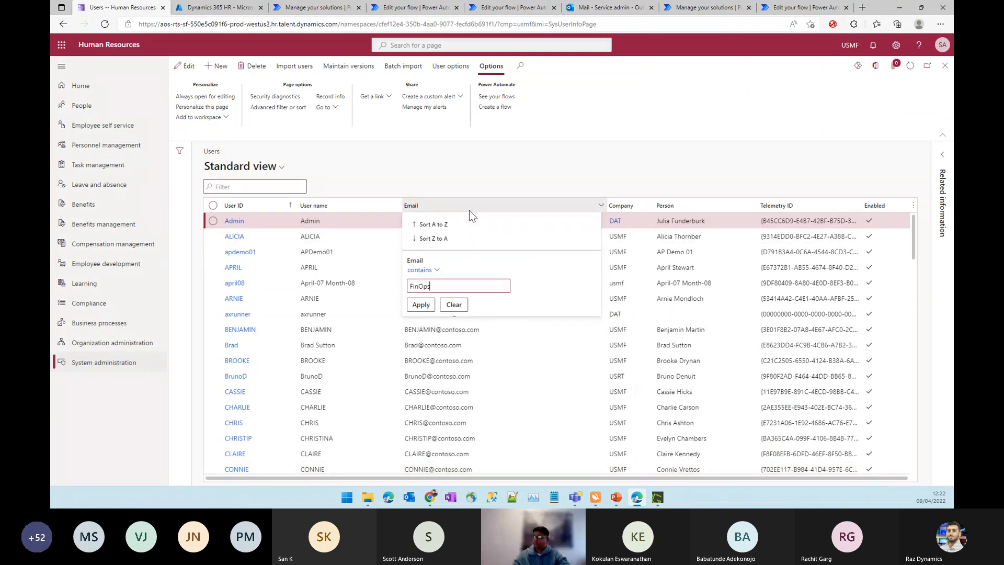
{"action": "left_click", "coordinate": [432, 311]}
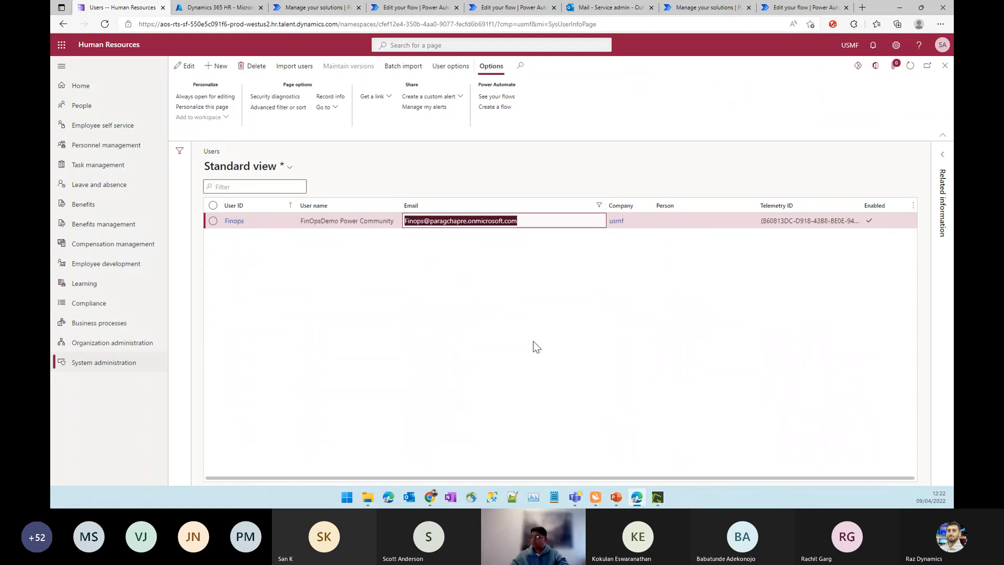
- Close the worker-modified flow and return to the "4. Map user with person in Dynamics 365 HR" flow
{"action": "left_click", "coordinate": [510, 9]}
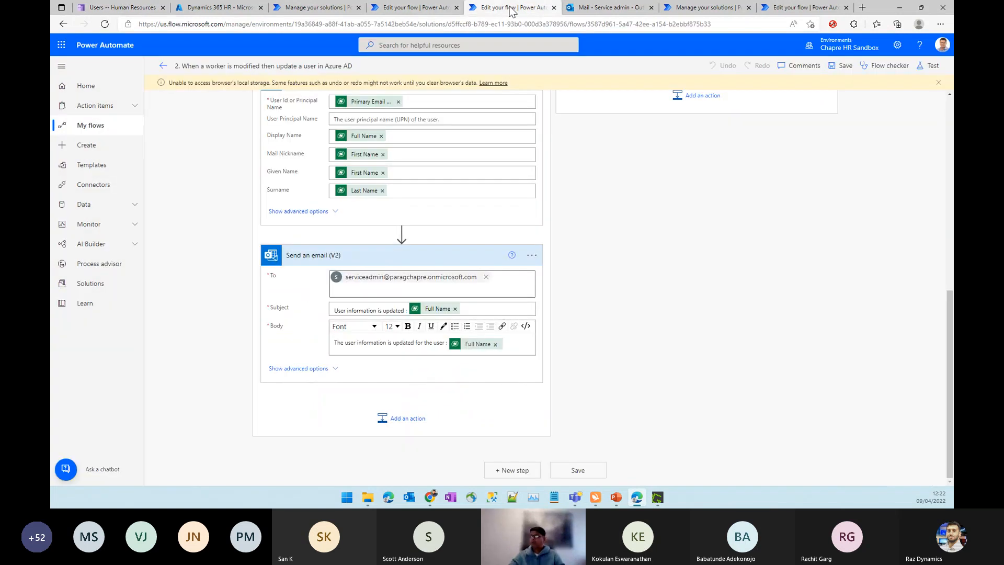
{"action": "left_click", "coordinate": [553, 7]}
{"action": "left_click", "coordinate": [547, 74]}
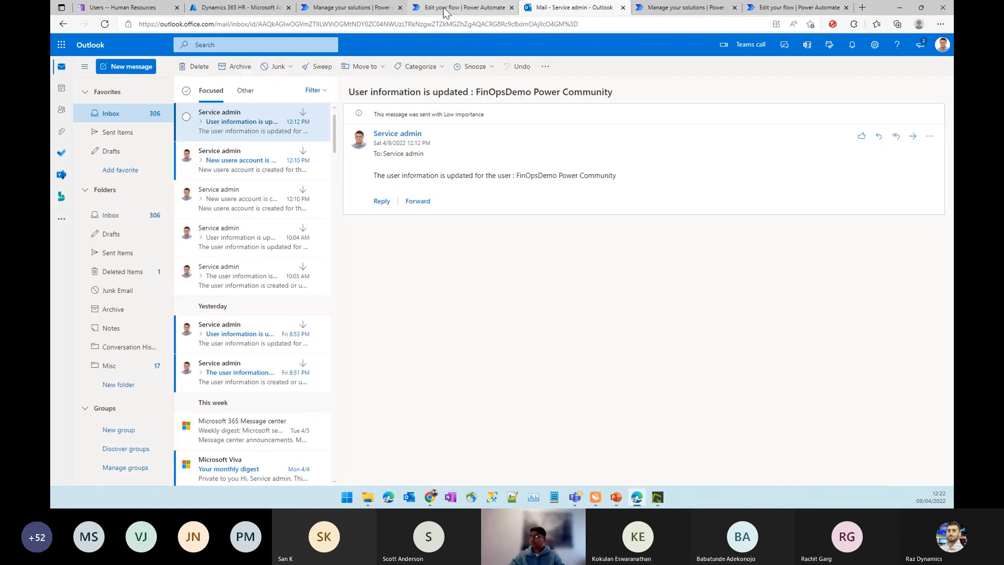
{"action": "left_click", "coordinate": [446, 9]}
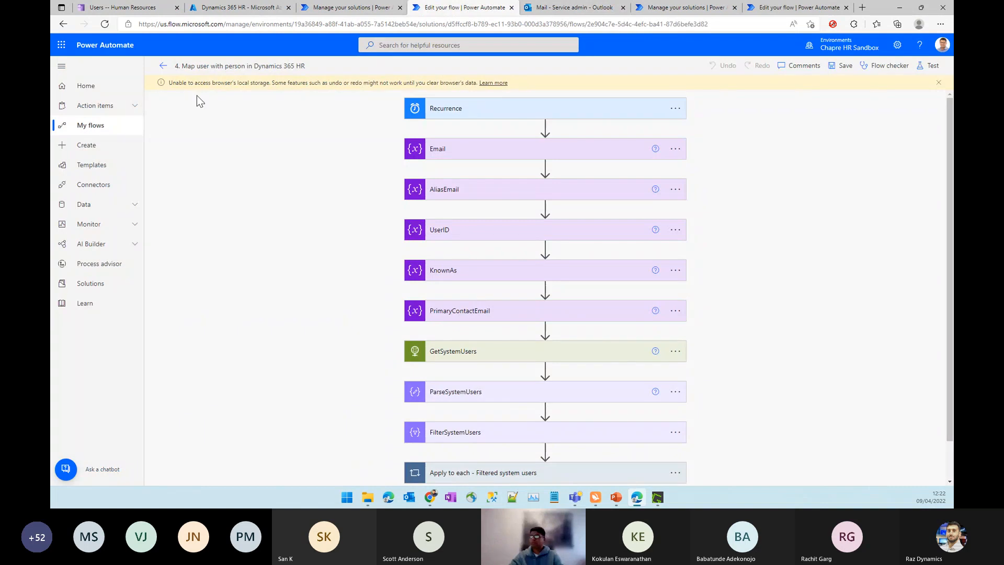
- Dismiss the flow-editing notice in the FourVision Solution and view the solution's environment variables and connection references
{"action": "left_click", "coordinate": [346, 7]}
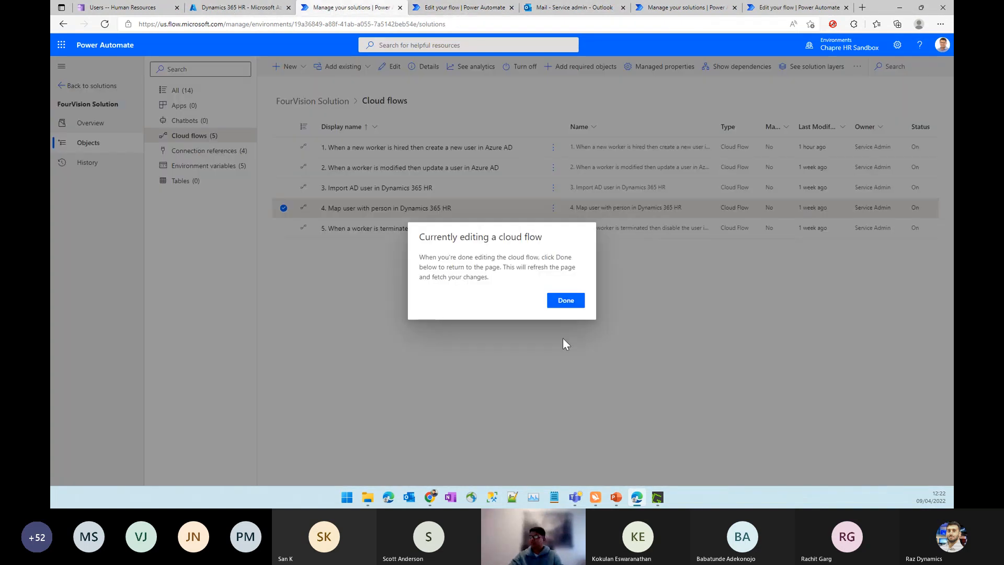
{"action": "left_click", "coordinate": [555, 302]}
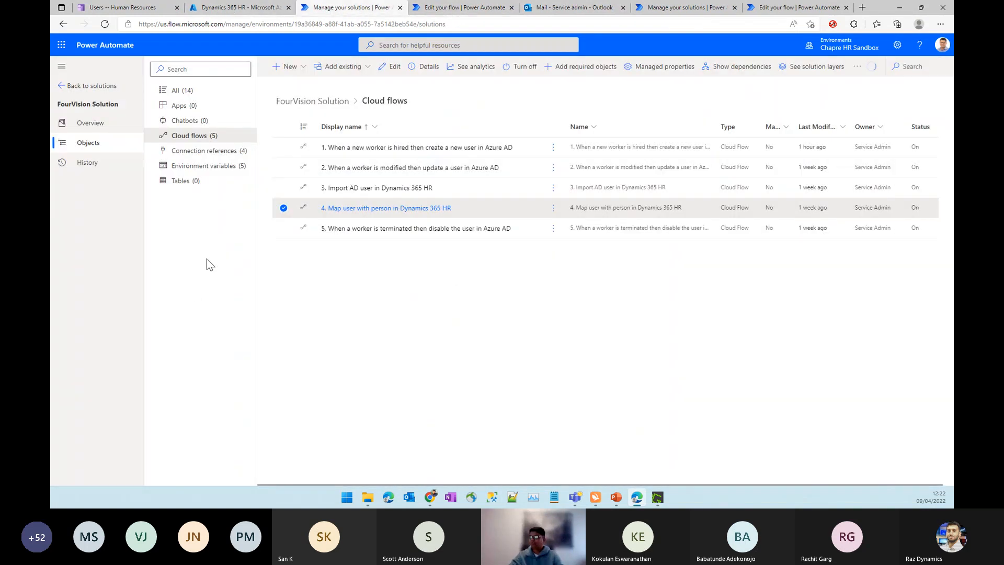
{"action": "left_click", "coordinate": [209, 166]}
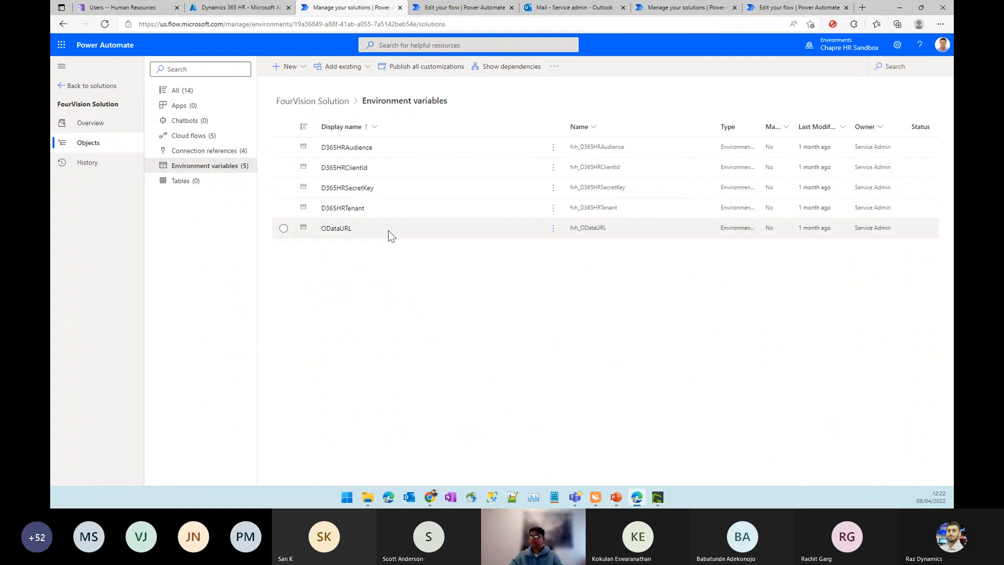
{"action": "left_click", "coordinate": [211, 151]}
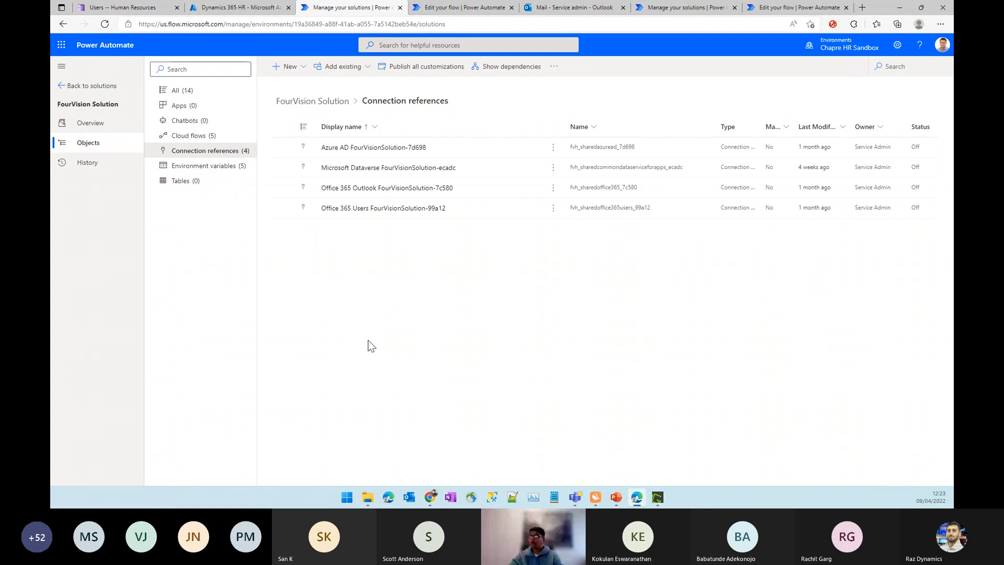
- Review the mapping flow's Recurrence trigger and the Email, AliasEmail, UserID, KnownAs and PrimaryContactEmail variable actions
{"action": "left_click", "coordinate": [447, 8]}
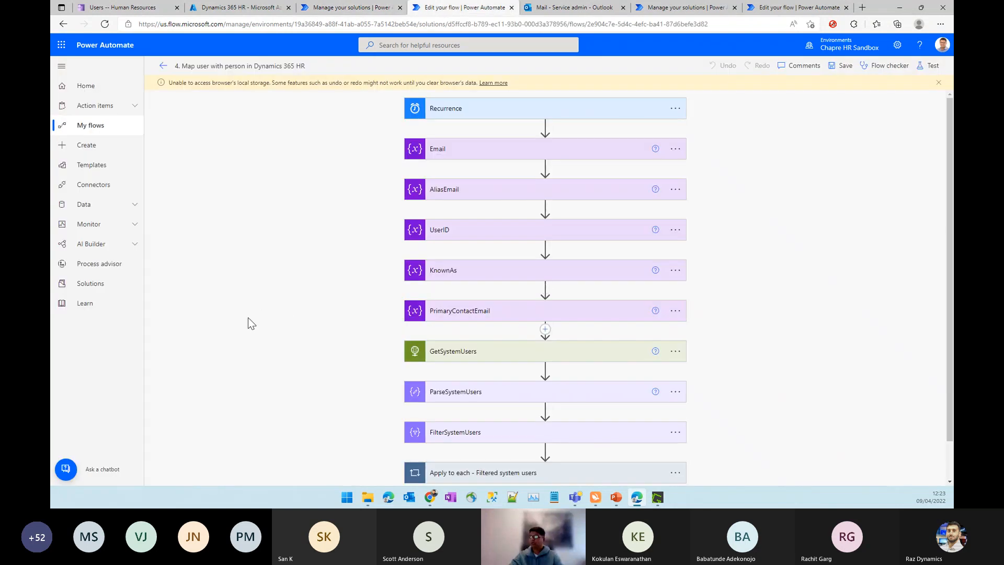
{"action": "left_click", "coordinate": [426, 111]}
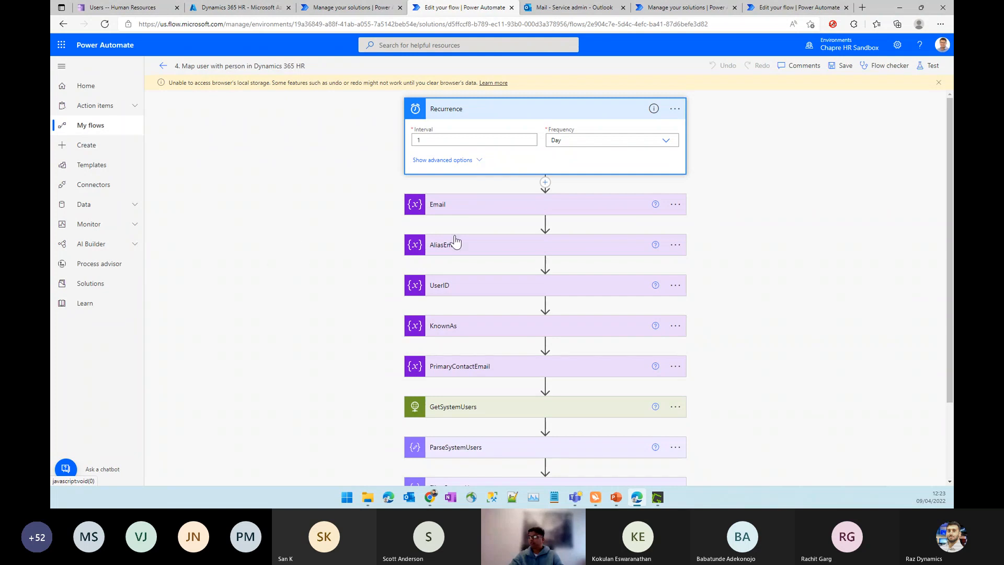
{"action": "left_click", "coordinate": [471, 209]}
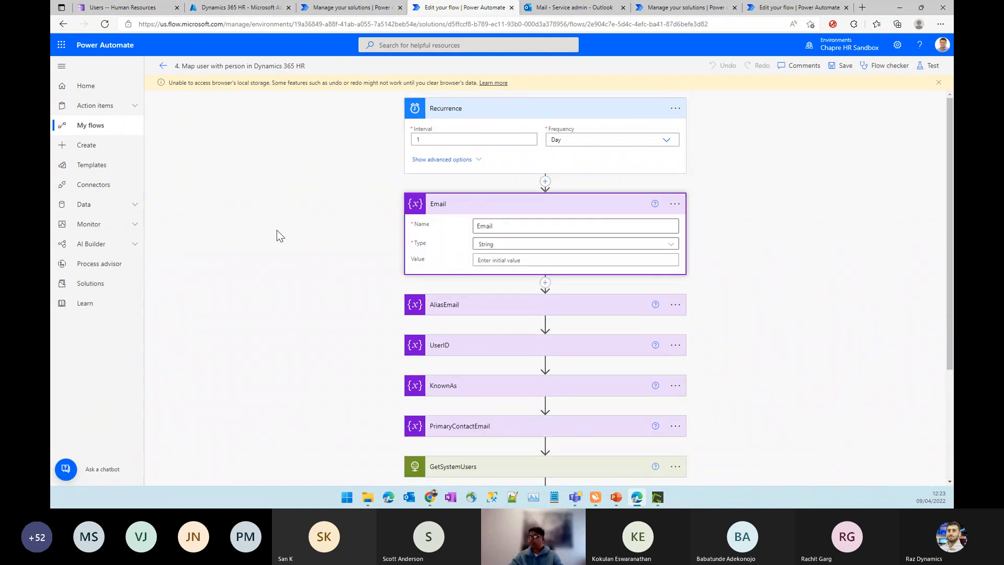
{"action": "left_click", "coordinate": [489, 309]}
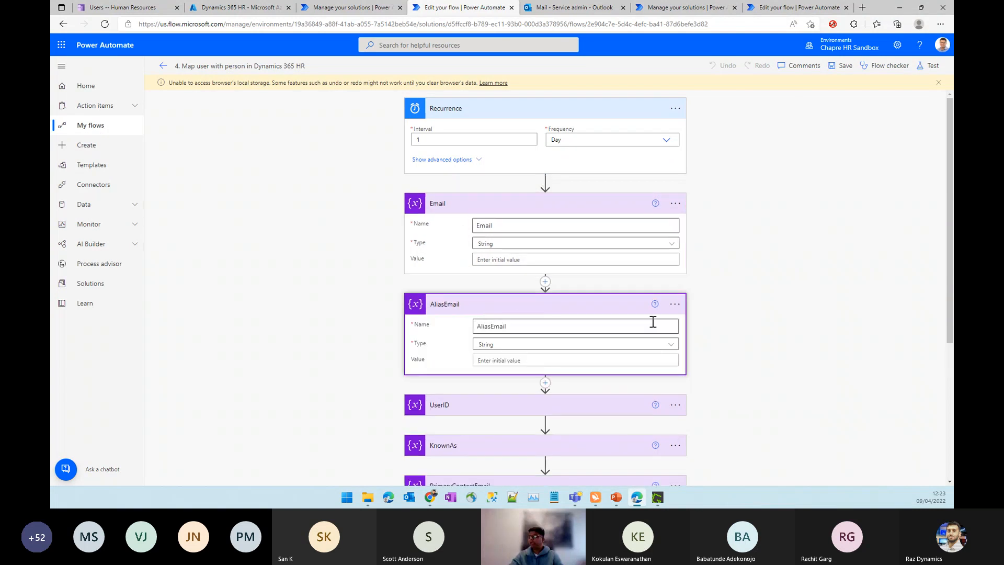
{"action": "scroll", "coordinate": [757, 316], "scroll_direction": "down", "scroll_amount": 2}
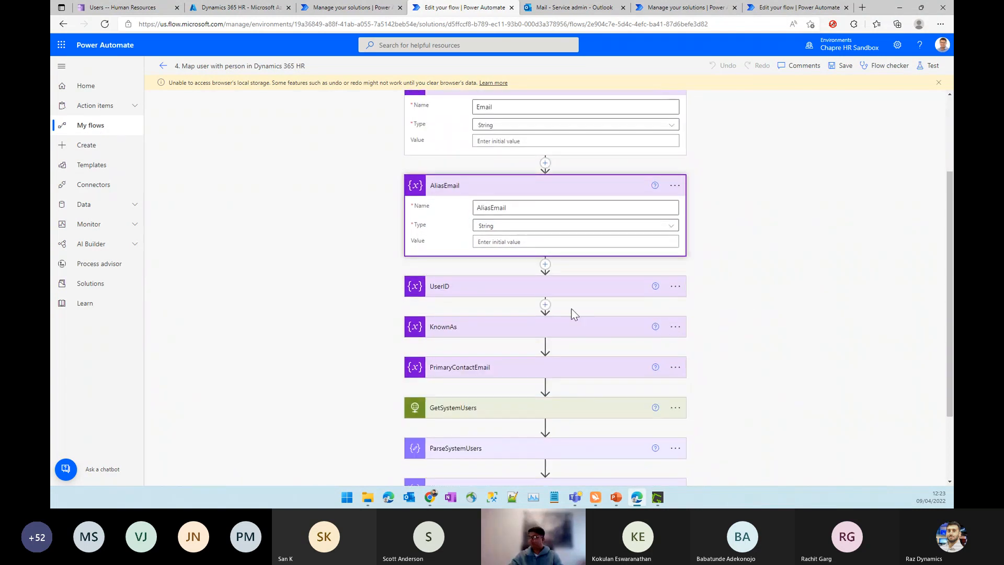
{"action": "left_click", "coordinate": [491, 296]}
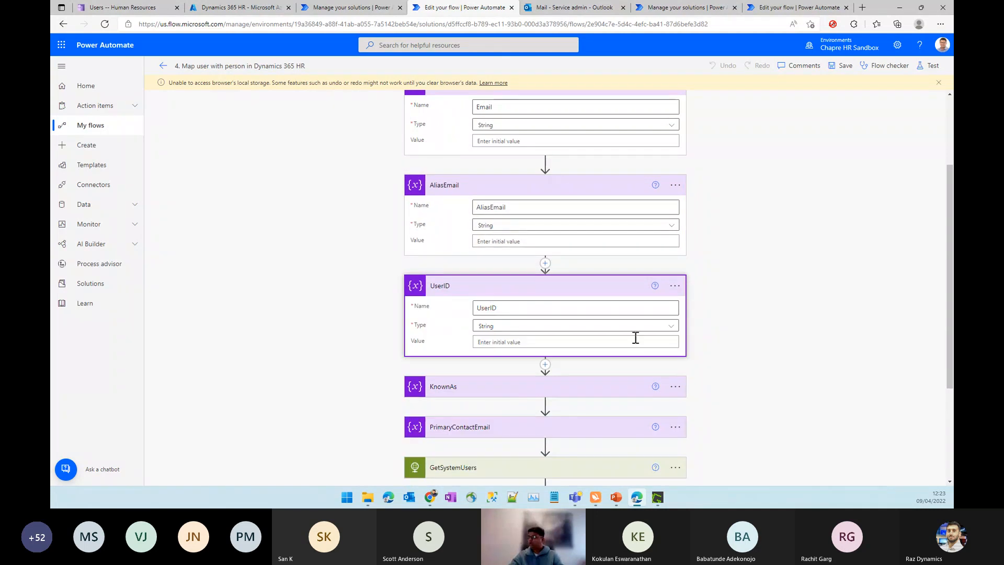
{"action": "left_click", "coordinate": [476, 386]}
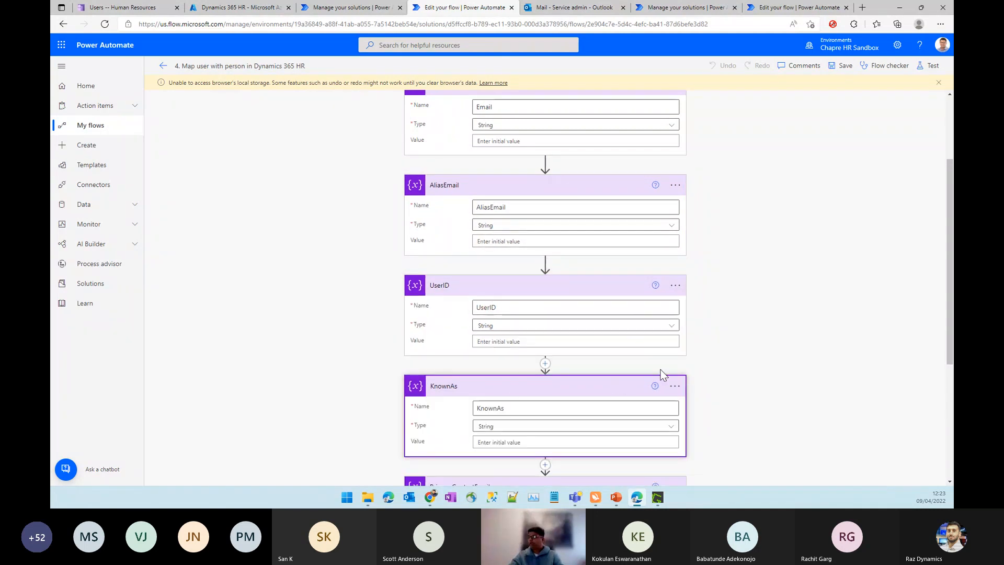
{"action": "scroll", "coordinate": [710, 350], "scroll_direction": "down", "scroll_amount": 3}
{"action": "left_click", "coordinate": [460, 310]}
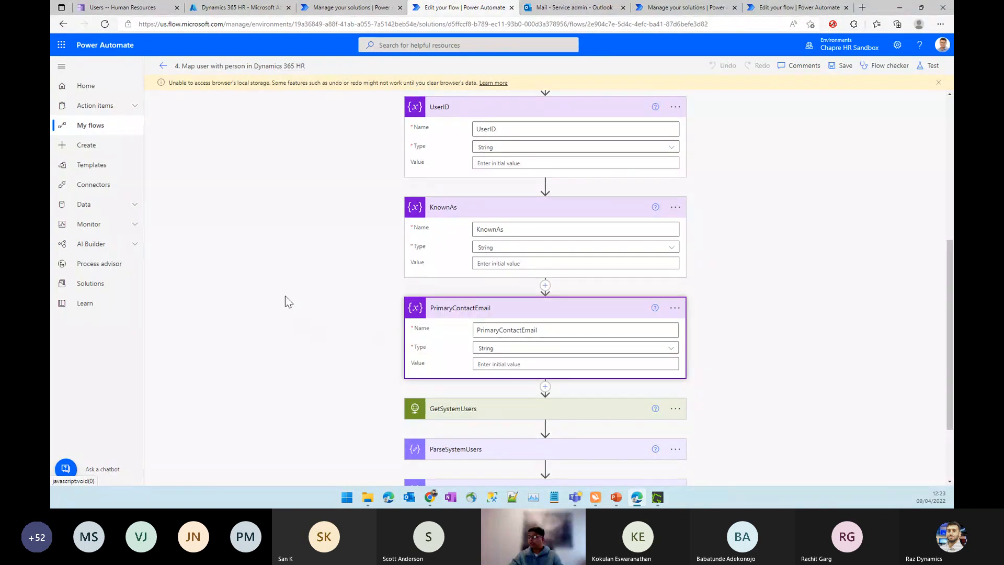
- Examine the GetSystemUsers action's request settings and highlight the SystemUsers entity in its URI
{"action": "scroll", "coordinate": [309, 309], "scroll_direction": "down", "scroll_amount": 2}
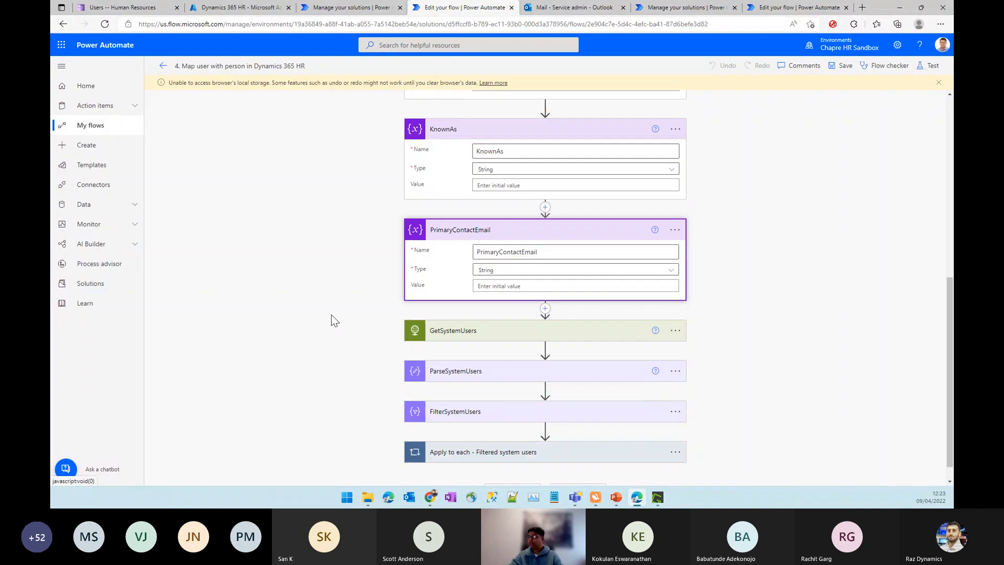
{"action": "left_click", "coordinate": [484, 320]}
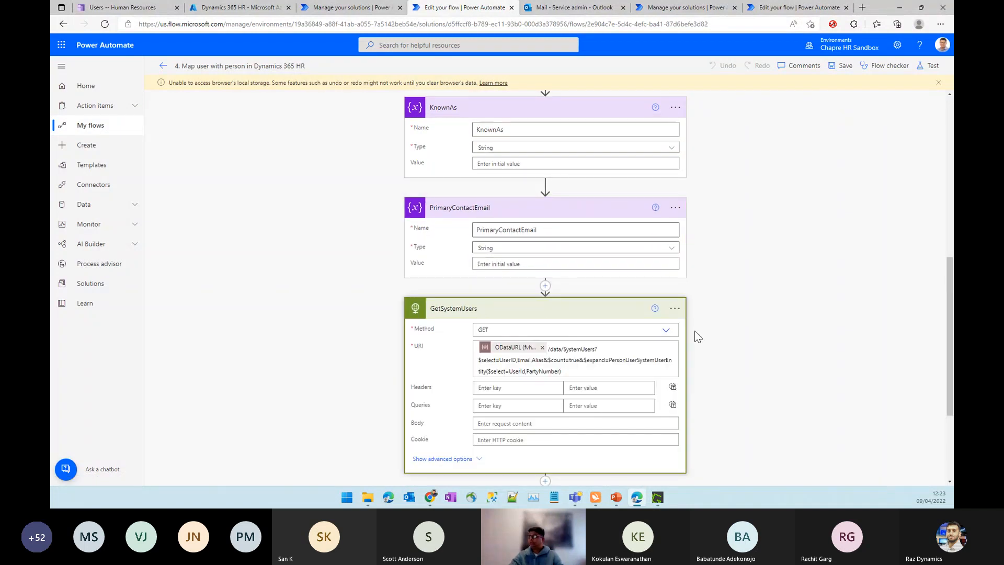
{"action": "scroll", "coordinate": [247, 293], "scroll_direction": "down", "scroll_amount": 3}
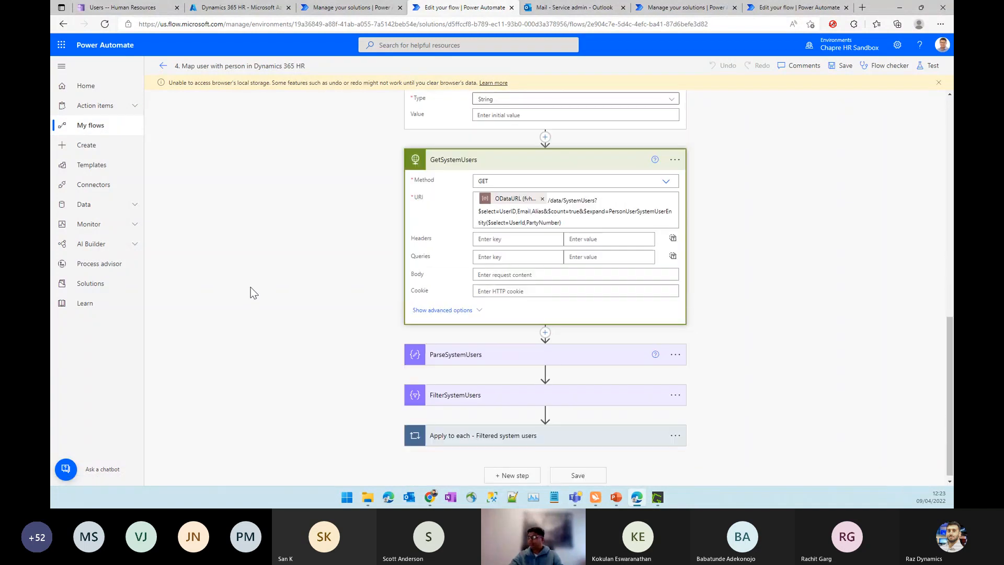
{"action": "left_click_drag", "start_coordinate": [594, 195], "coordinate": [565, 195]}
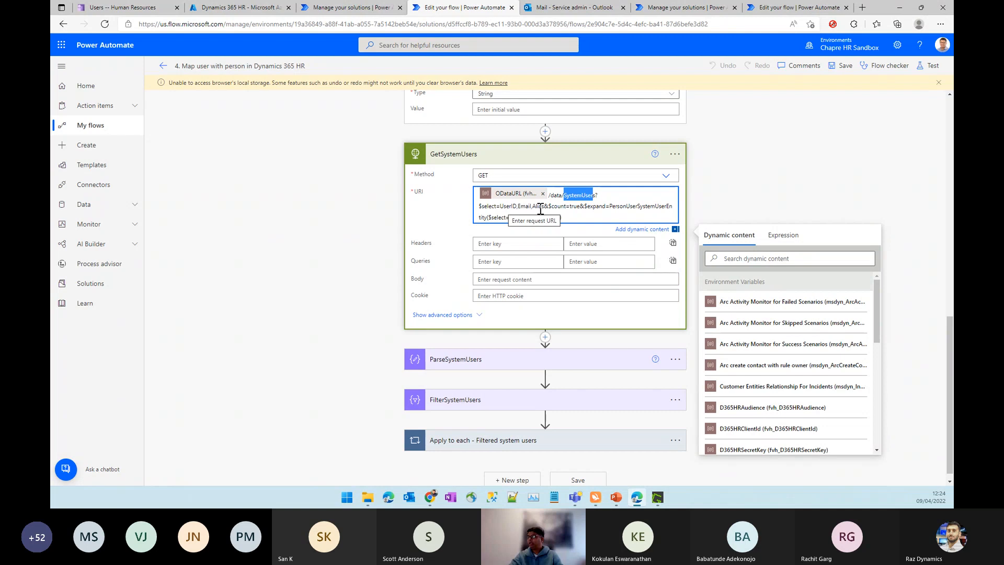
- Collapse the GetSystemUsers action and view the content and schema of ParseSystemUsers
{"action": "left_click", "coordinate": [575, 219]}
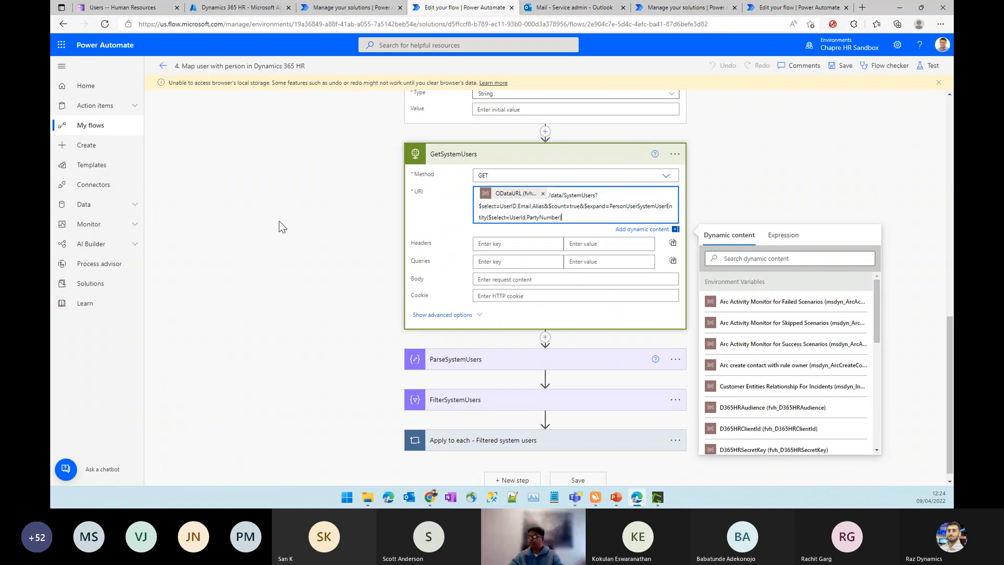
{"action": "left_click", "coordinate": [446, 155]}
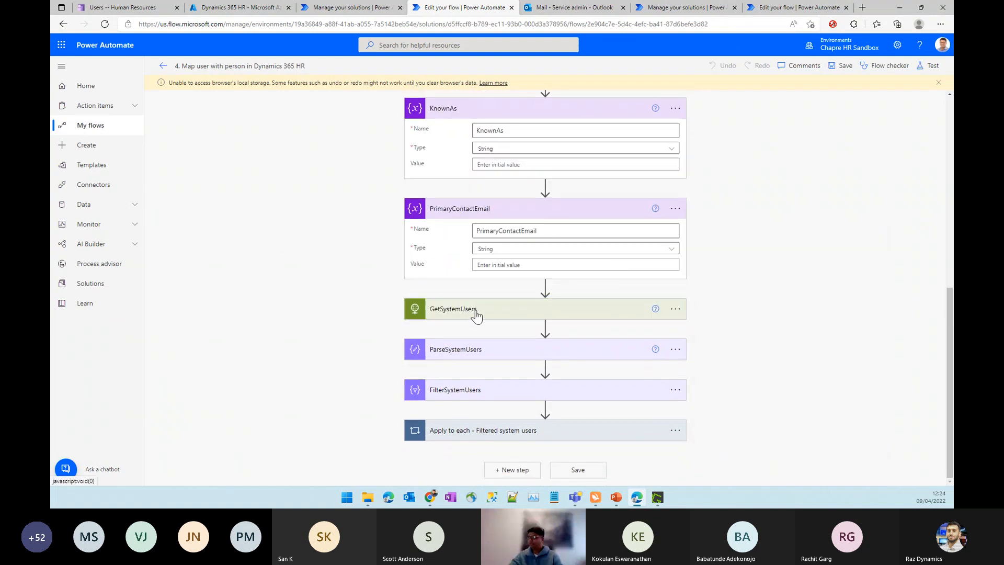
{"action": "left_click", "coordinate": [504, 354]}
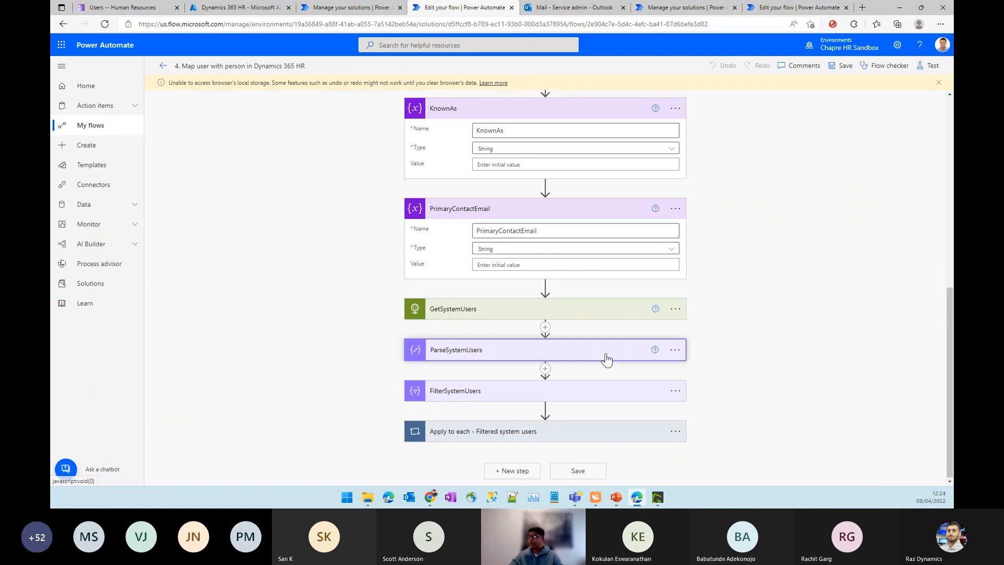
{"action": "scroll", "coordinate": [799, 333], "scroll_direction": "down", "scroll_amount": 3}
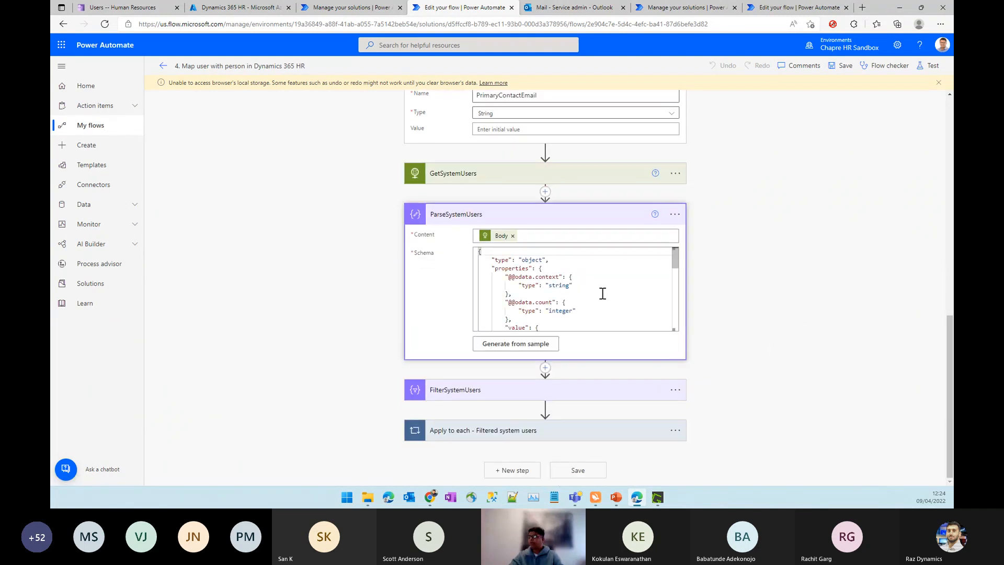
- Open the FilterSystemUsers action and show its filter condition in advanced mode
{"action": "left_click", "coordinate": [487, 393]}
{"action": "scroll", "coordinate": [799, 318], "scroll_direction": "down", "scroll_amount": 2}
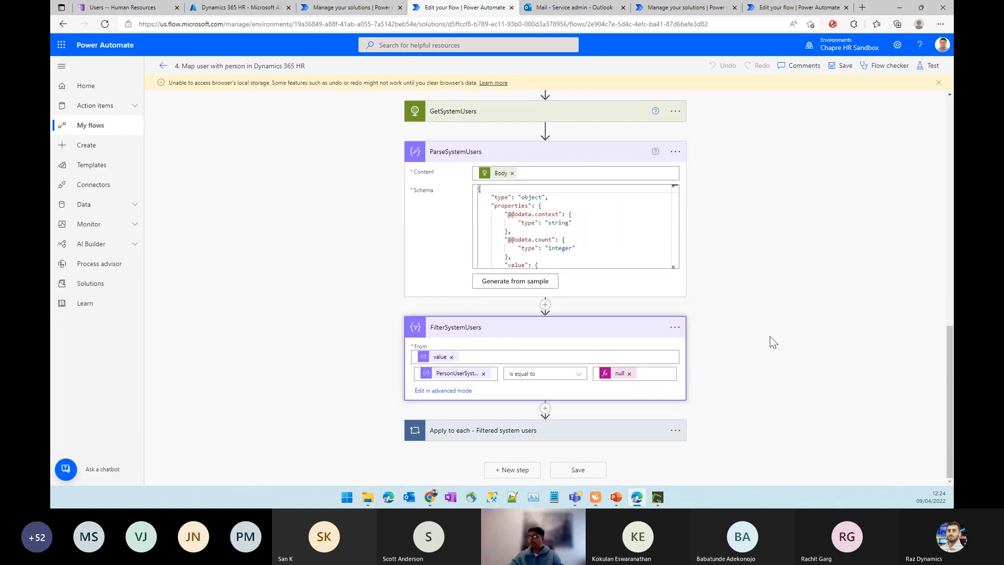
{"action": "left_click", "coordinate": [443, 391]}
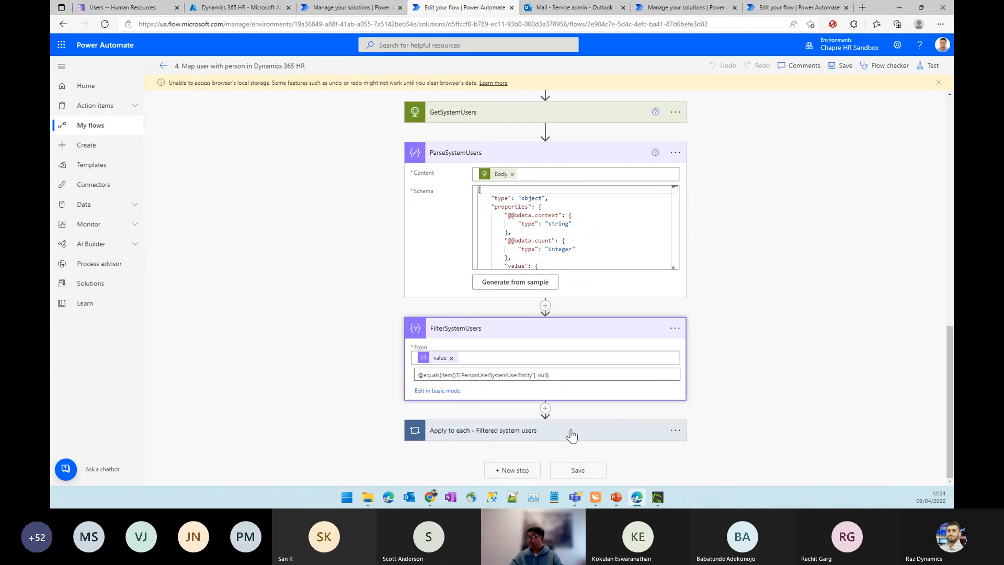
- Expand the "Apply to each - Filtered system users" loop and review its input and the SetEmail action against the earlier actions
{"action": "left_click", "coordinate": [590, 427]}
{"action": "scroll", "coordinate": [727, 340], "scroll_direction": "down", "scroll_amount": 3}
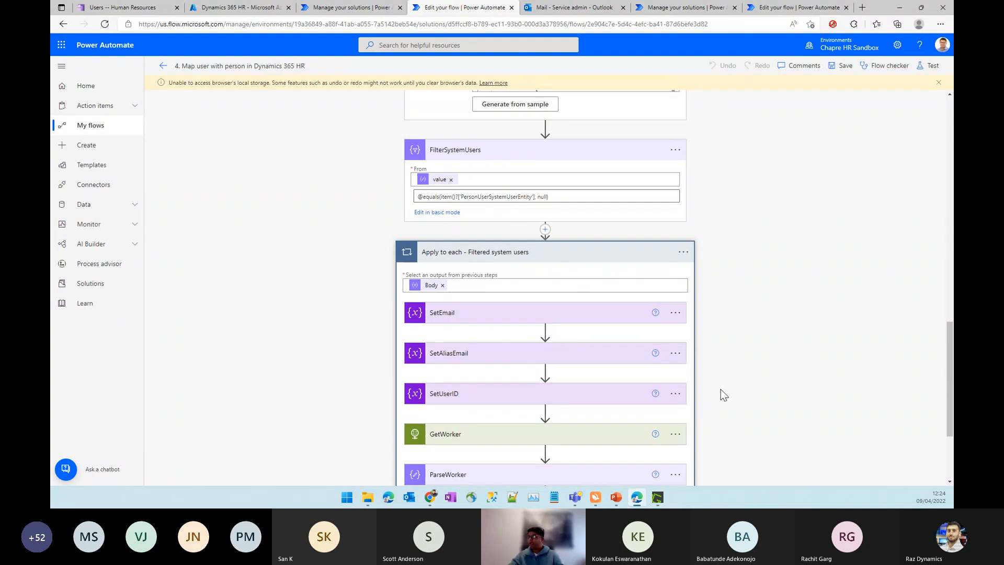
{"action": "mouse_move", "coordinate": [430, 289]}
{"action": "left_click", "coordinate": [448, 319]}
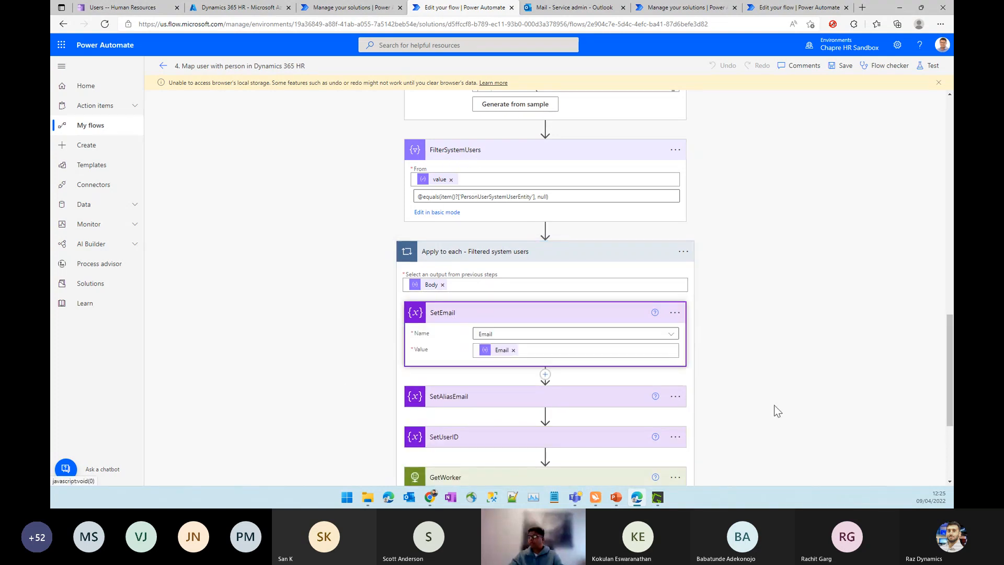
{"action": "scroll", "coordinate": [630, 406], "scroll_direction": "down", "scroll_amount": 2}
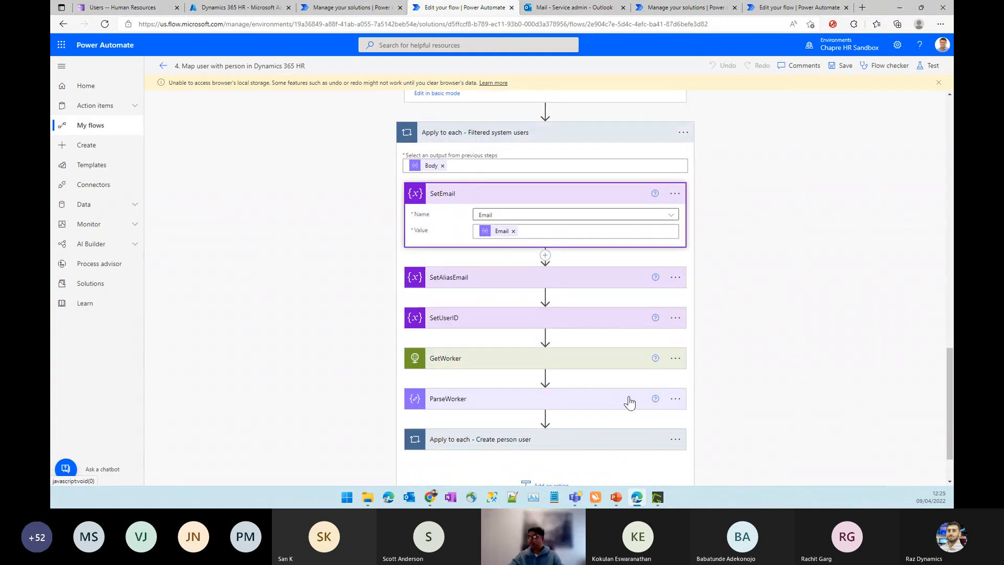
{"action": "scroll", "coordinate": [630, 401], "scroll_direction": "up", "scroll_amount": 3}
{"action": "scroll", "coordinate": [629, 398], "scroll_direction": "up", "scroll_amount": 6}
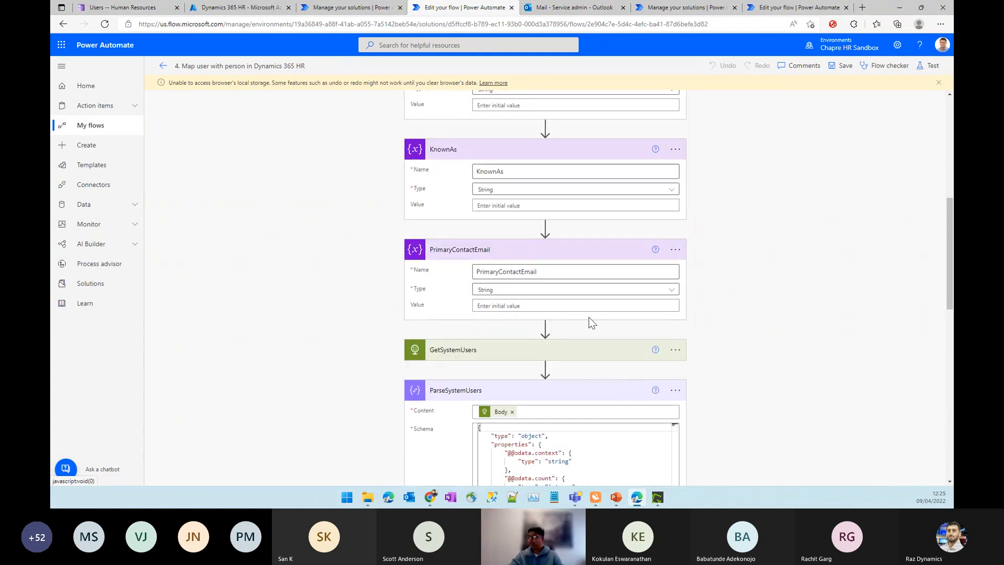
{"action": "scroll", "coordinate": [685, 368], "scroll_direction": "down", "scroll_amount": 7}
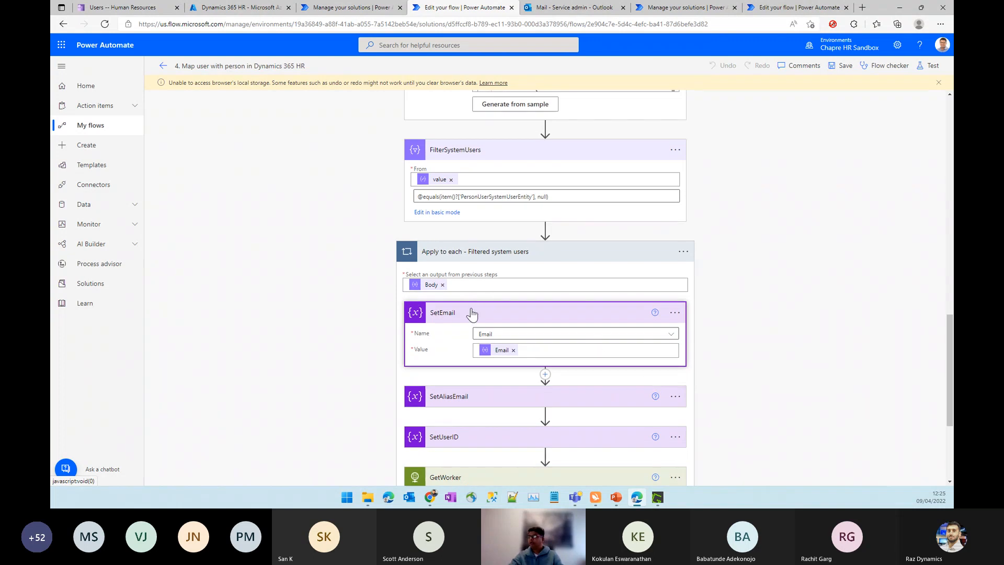
{"action": "scroll", "coordinate": [674, 407], "scroll_direction": "down", "scroll_amount": 2}
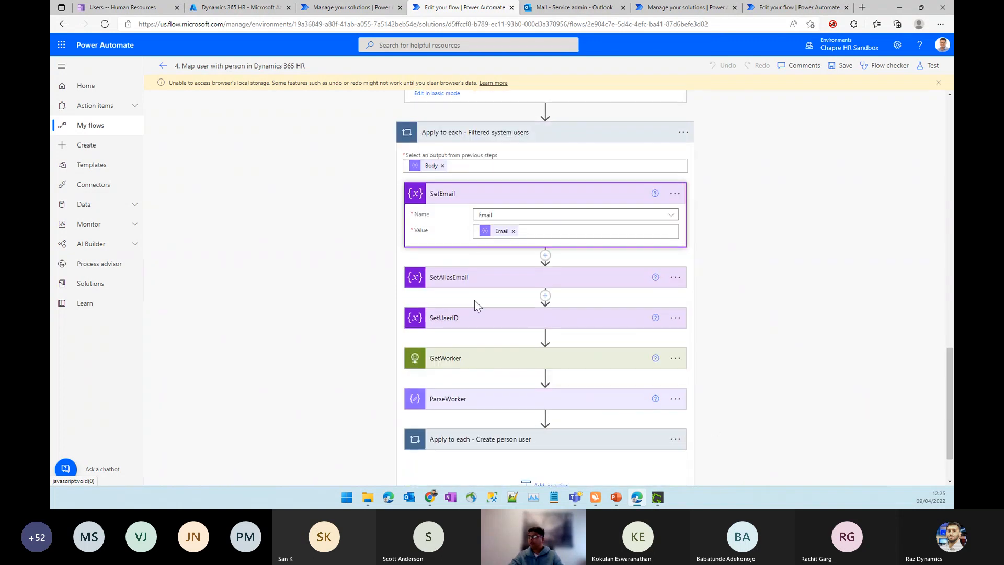
- View the variable assignments in the SetAliasEmail and SetUserID actions
{"action": "left_click", "coordinate": [448, 277]}
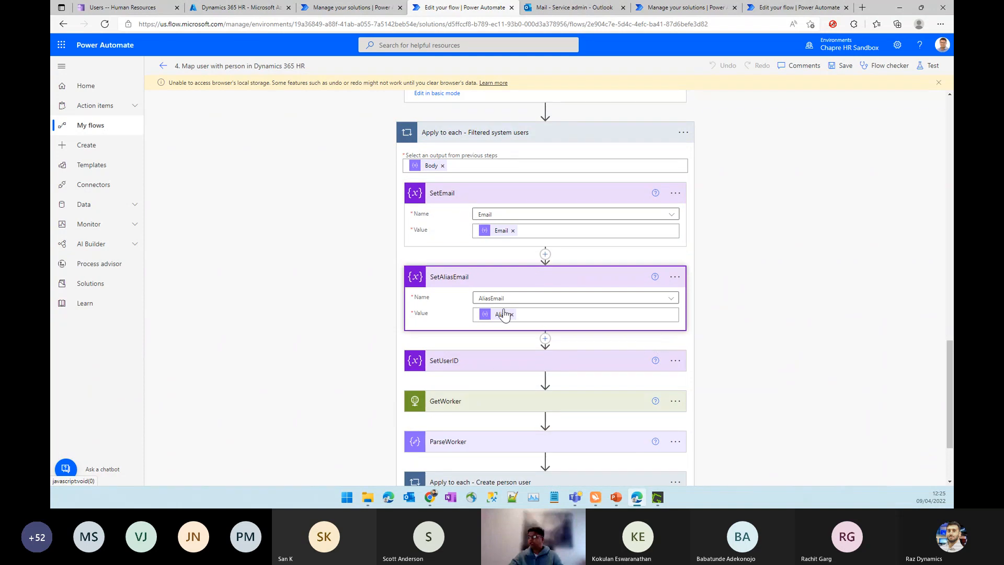
{"action": "left_click", "coordinate": [445, 361]}
{"action": "scroll", "coordinate": [773, 423], "scroll_direction": "down", "scroll_amount": 3}
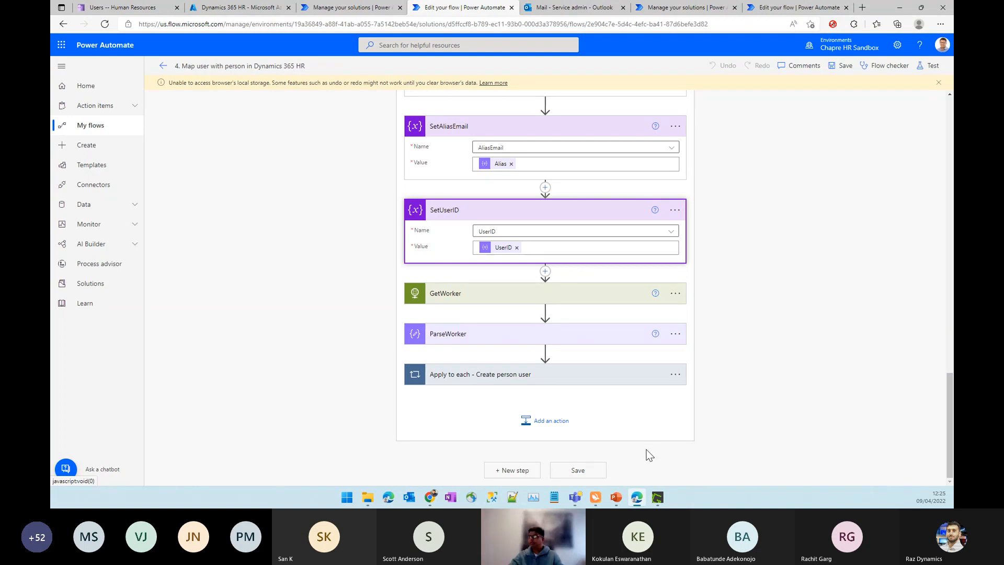
- Examine the GetWorker action's request URI and filter, and the content and schema of ParseWorker
{"action": "left_click", "coordinate": [482, 302]}
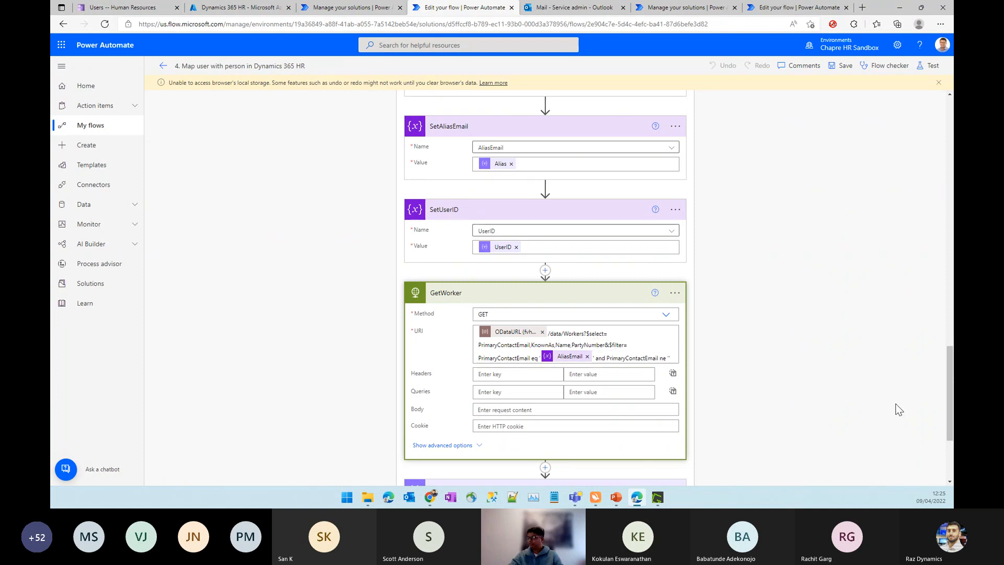
{"action": "scroll", "coordinate": [898, 410], "scroll_direction": "down", "scroll_amount": 1}
{"action": "scroll", "coordinate": [889, 410], "scroll_direction": "down", "scroll_amount": 1}
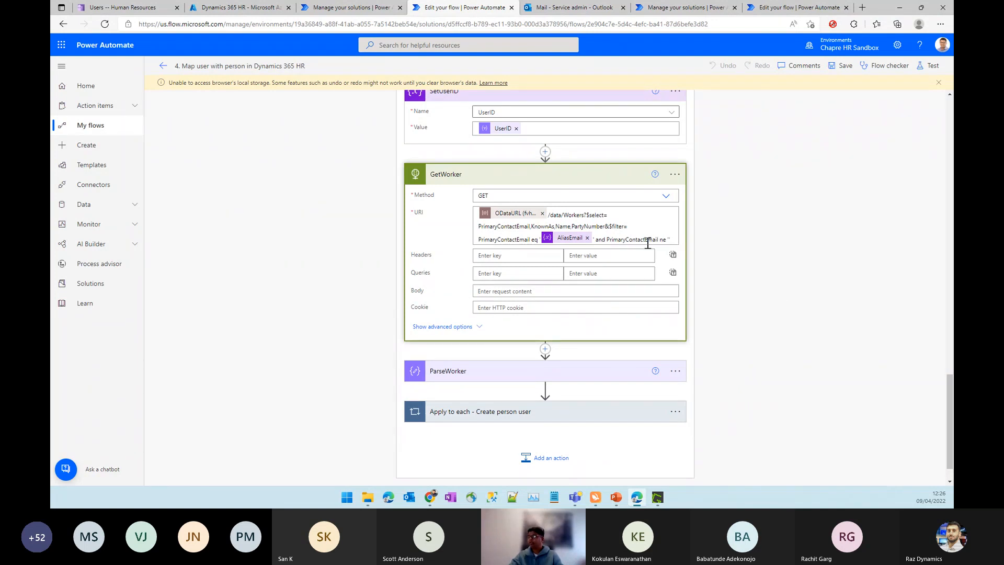
{"action": "scroll", "coordinate": [743, 384], "scroll_direction": "down", "scroll_amount": 1}
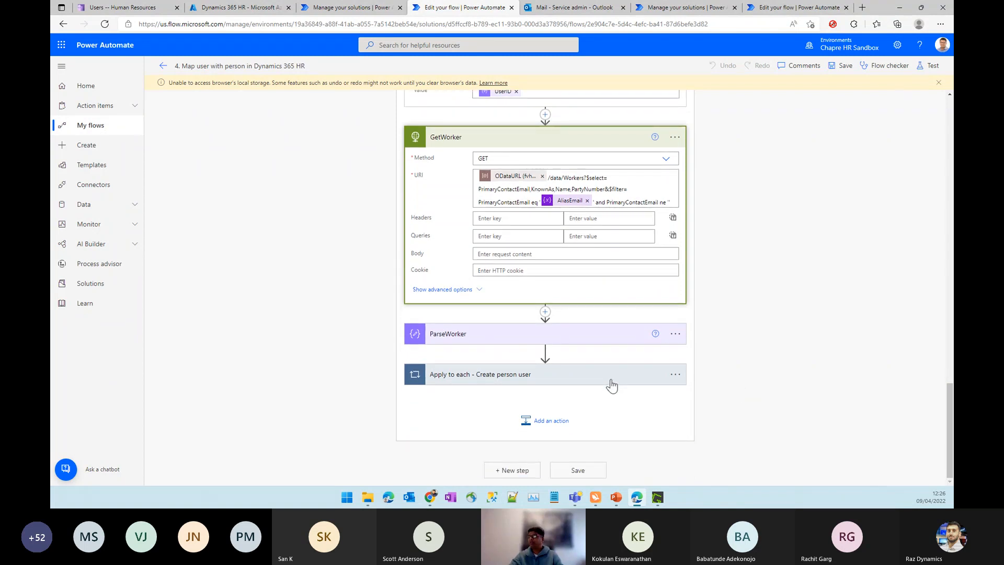
{"action": "left_click", "coordinate": [477, 337]}
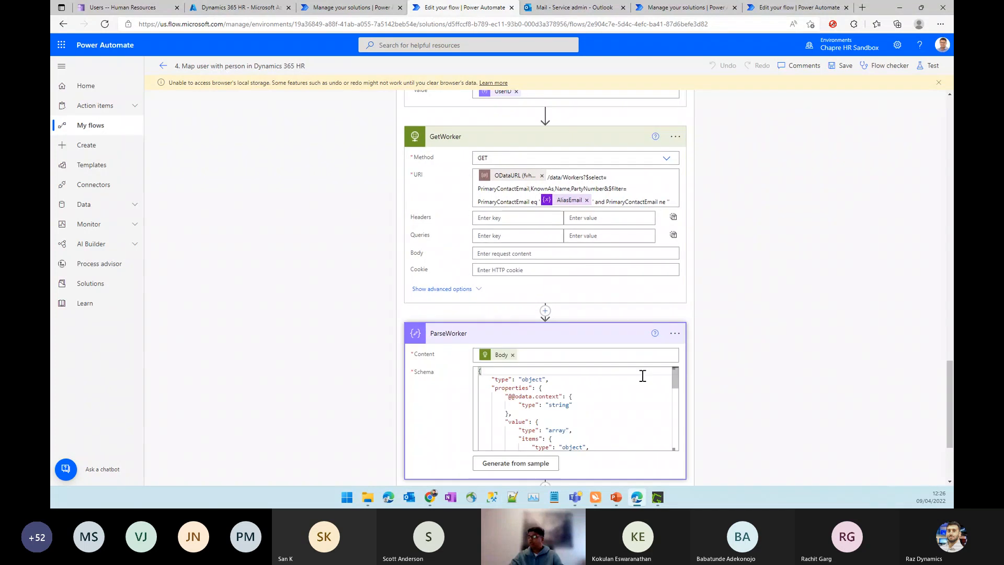
{"action": "scroll", "coordinate": [722, 380], "scroll_direction": "down", "scroll_amount": 3}
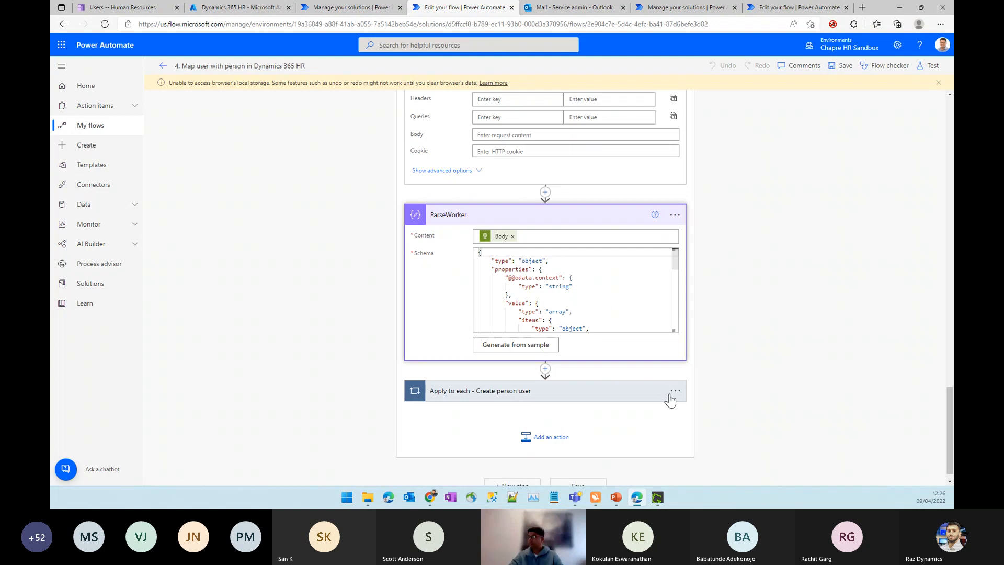
- Expand the "Apply to each - Create person user" loop and inspect the source of its input value, comparing it with the GetWorker action
{"action": "left_click", "coordinate": [631, 394]}
{"action": "scroll", "coordinate": [776, 373], "scroll_direction": "down", "scroll_amount": 3}
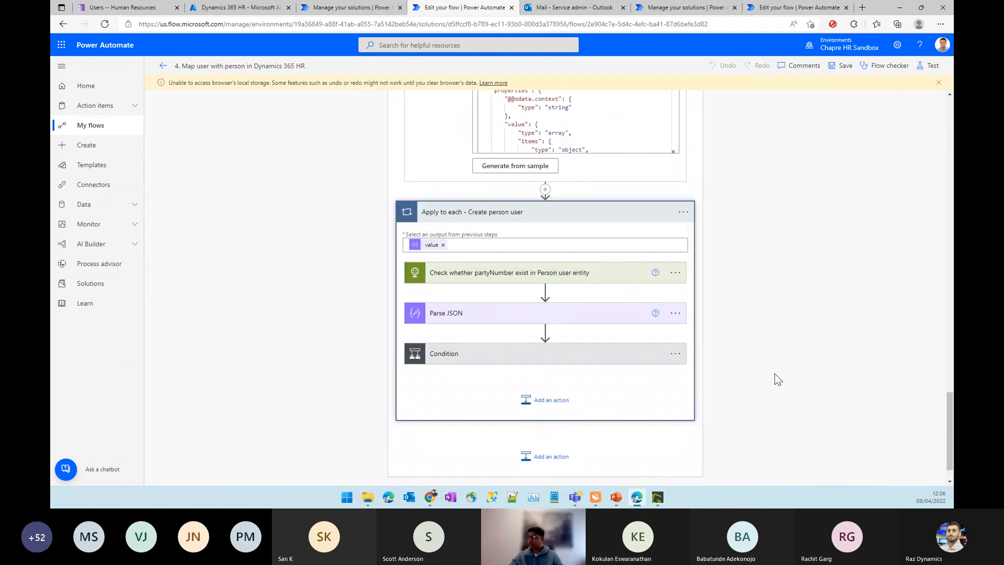
{"action": "scroll", "coordinate": [767, 373], "scroll_direction": "up", "scroll_amount": 6}
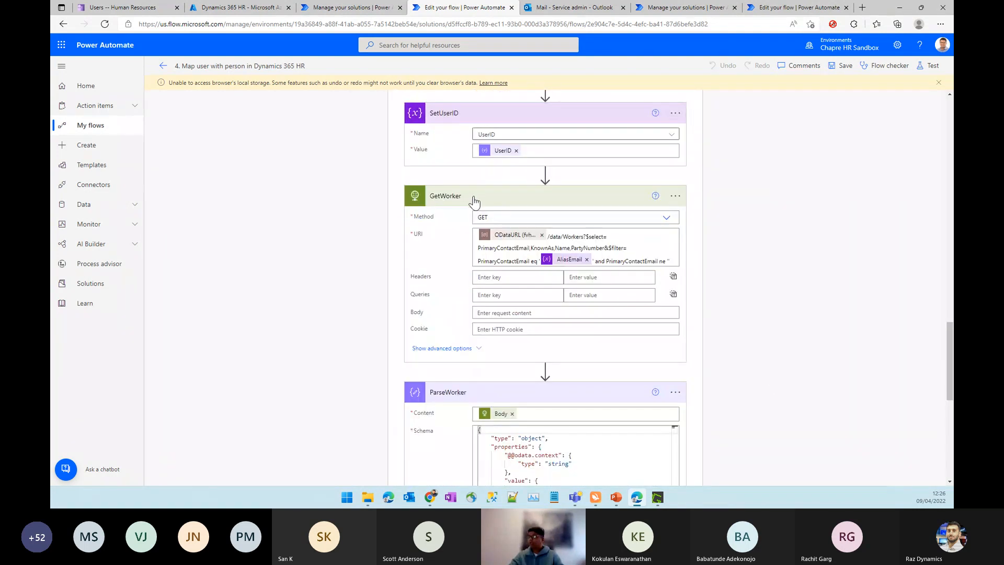
{"action": "scroll", "coordinate": [742, 336], "scroll_direction": "down", "scroll_amount": 6}
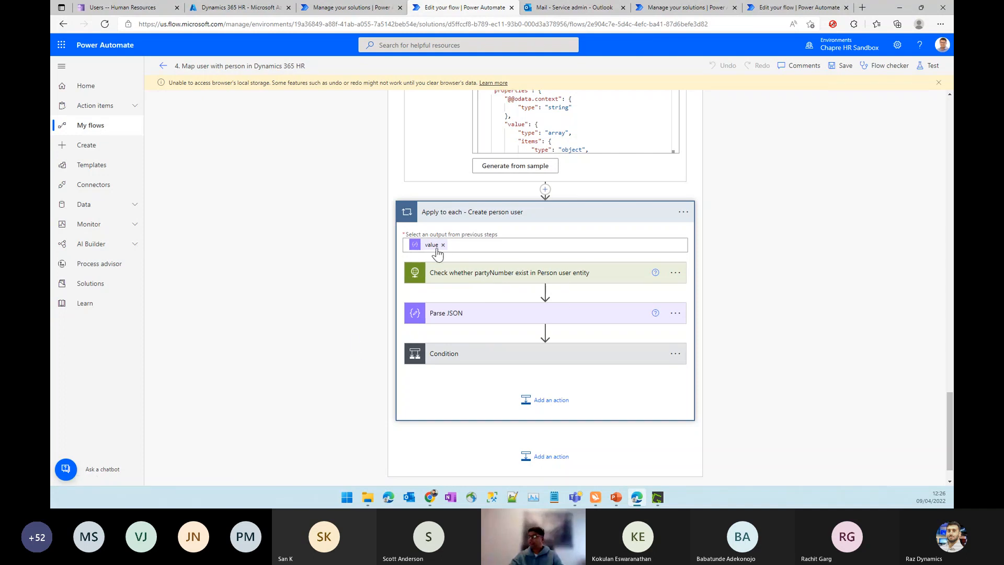
{"action": "mouse_move", "coordinate": [437, 253]}
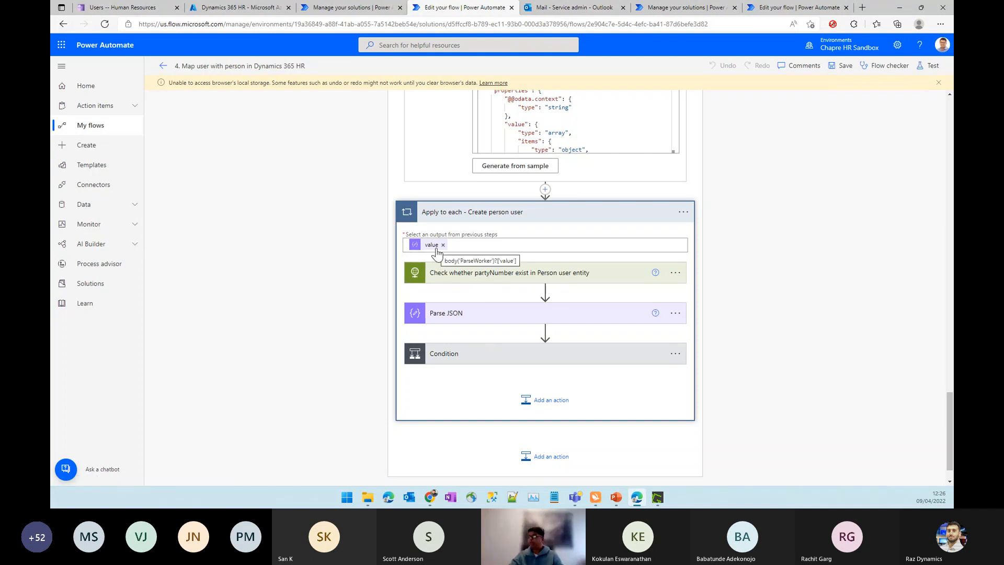
- Review the "Check whether partyNumber exist in Person user entity" request and the schema of the Parse JSON action that follows it
{"action": "left_click", "coordinate": [496, 276]}
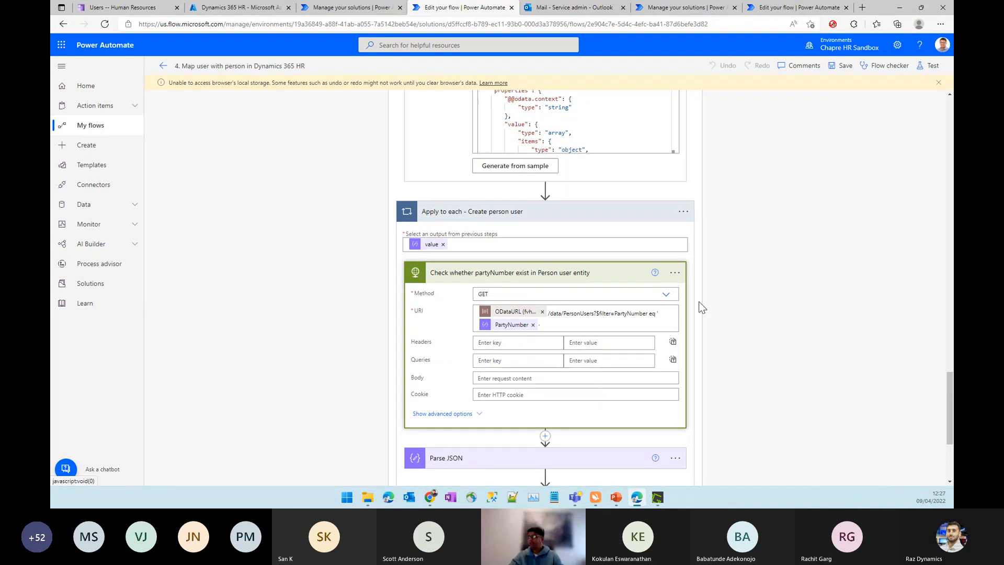
{"action": "scroll", "coordinate": [780, 373], "scroll_direction": "down", "scroll_amount": 2}
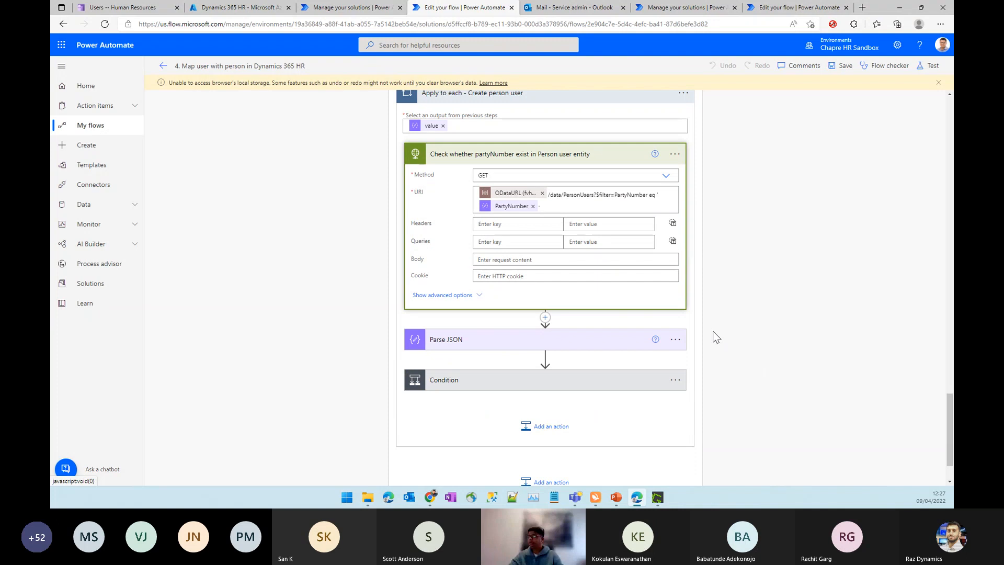
{"action": "left_click", "coordinate": [477, 347]}
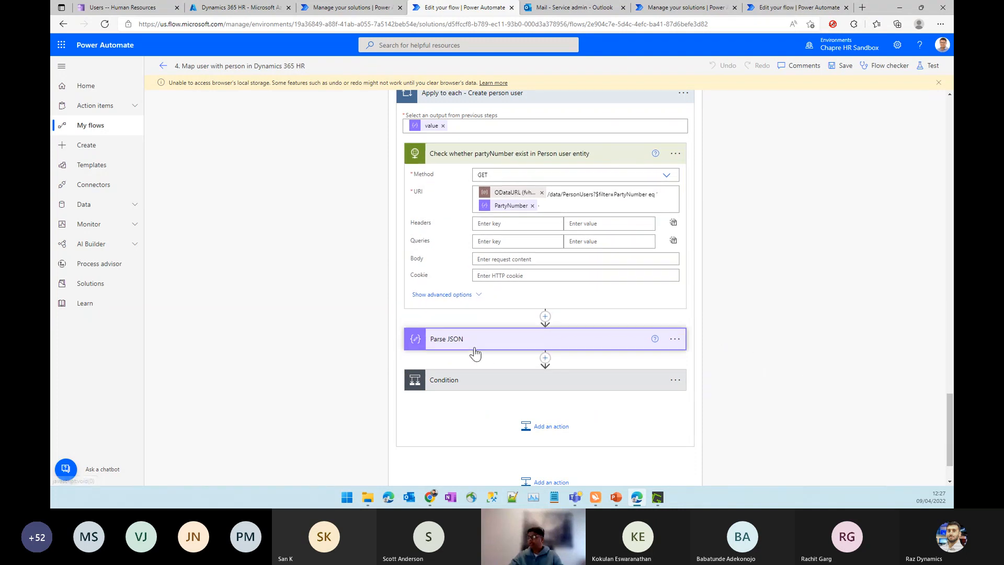
{"action": "scroll", "coordinate": [754, 396], "scroll_direction": "down", "scroll_amount": 3}
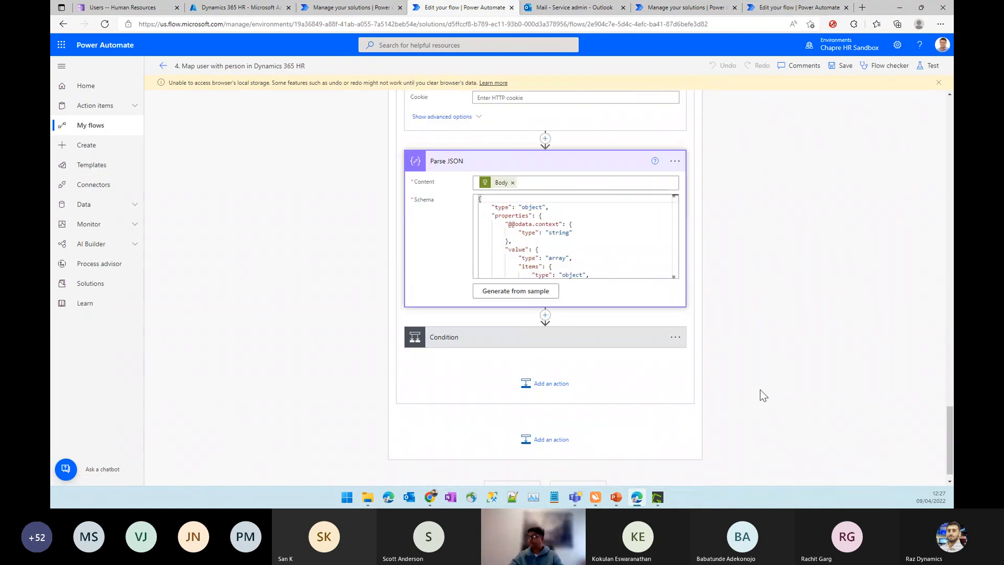
- Expand the Condition action and view the length expression it evaluates
{"action": "left_click", "coordinate": [476, 349]}
{"action": "scroll", "coordinate": [730, 441], "scroll_direction": "down", "scroll_amount": 3}
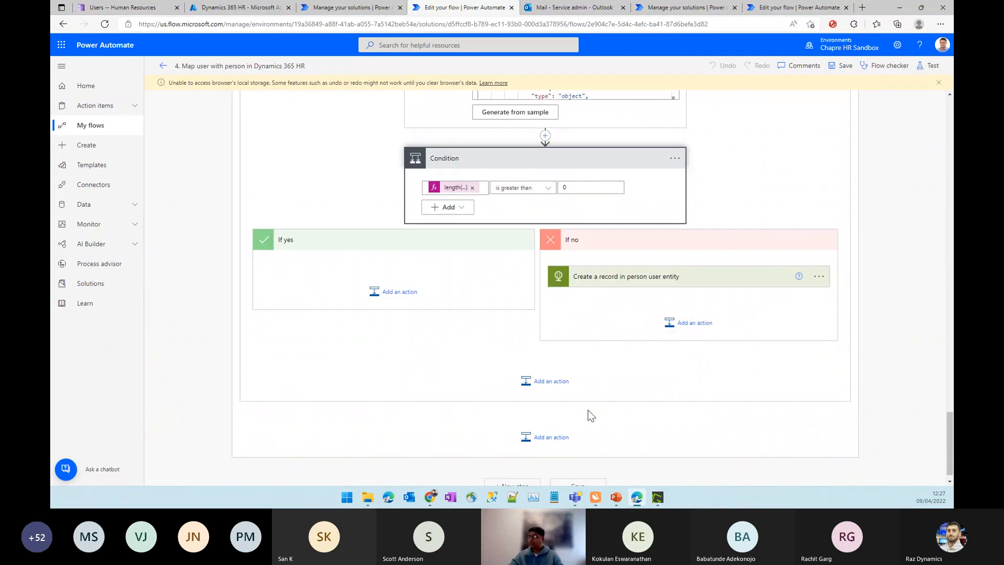
{"action": "left_click", "coordinate": [456, 189]}
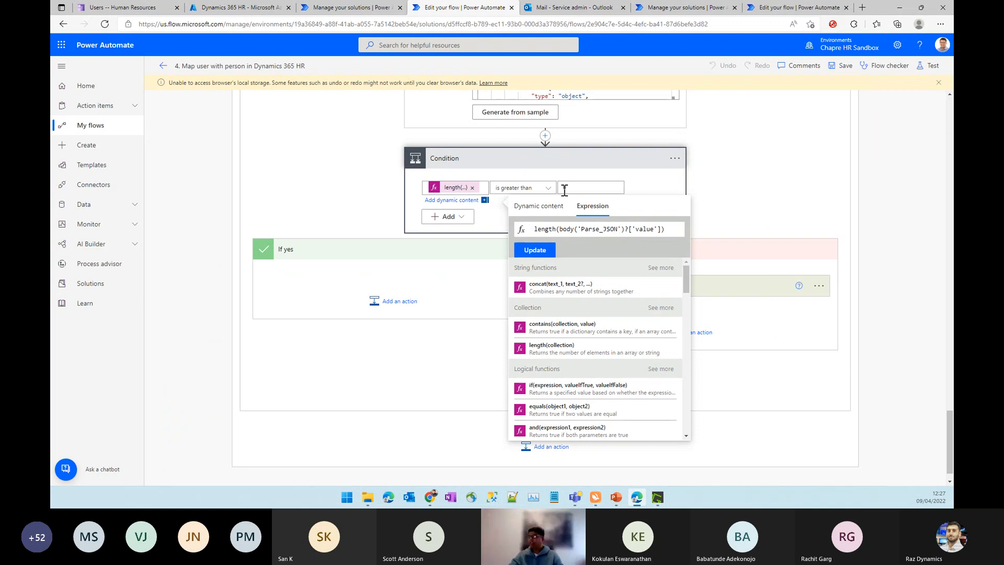
{"action": "left_click", "coordinate": [878, 195]}
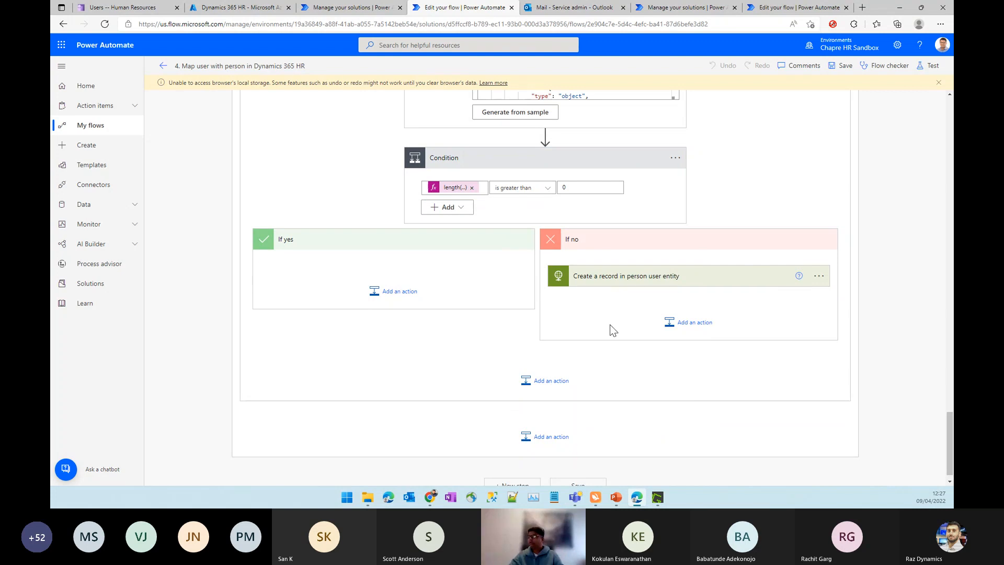
- Examine the PersonUsers URI and the request body of the "Create a record in person user entity" action in the If no branch
{"action": "left_click", "coordinate": [615, 281]}
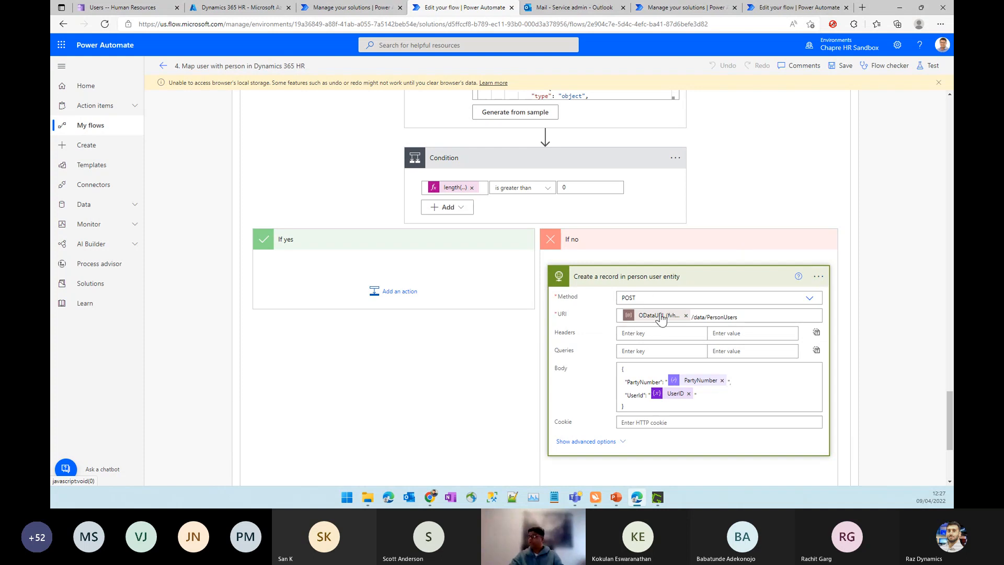
{"action": "scroll", "coordinate": [877, 327], "scroll_direction": "down", "scroll_amount": 1}
{"action": "scroll", "coordinate": [876, 328], "scroll_direction": "down", "scroll_amount": 2}
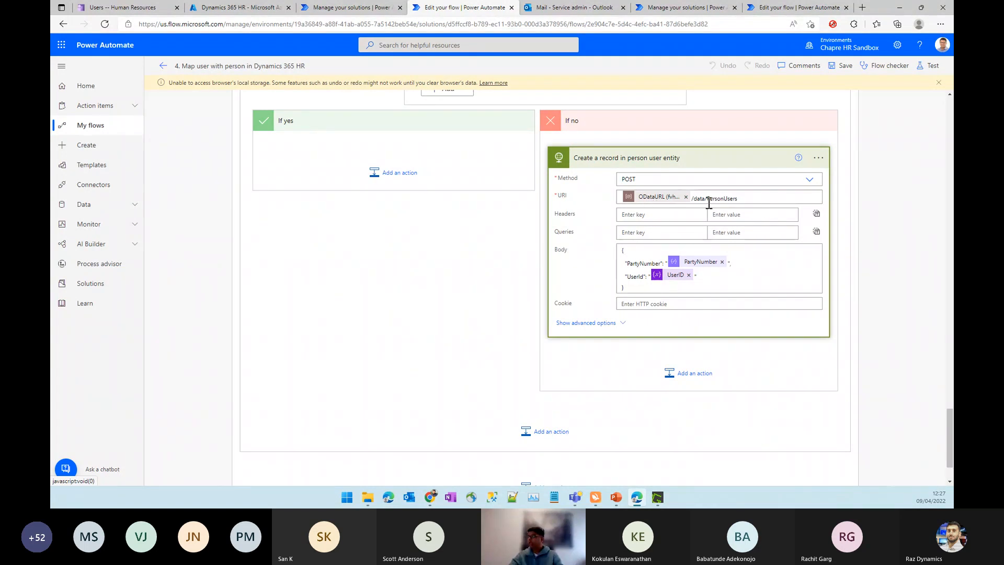
{"action": "left_click_drag", "start_coordinate": [694, 199], "coordinate": [718, 201]}
{"action": "left_click", "coordinate": [749, 199]}
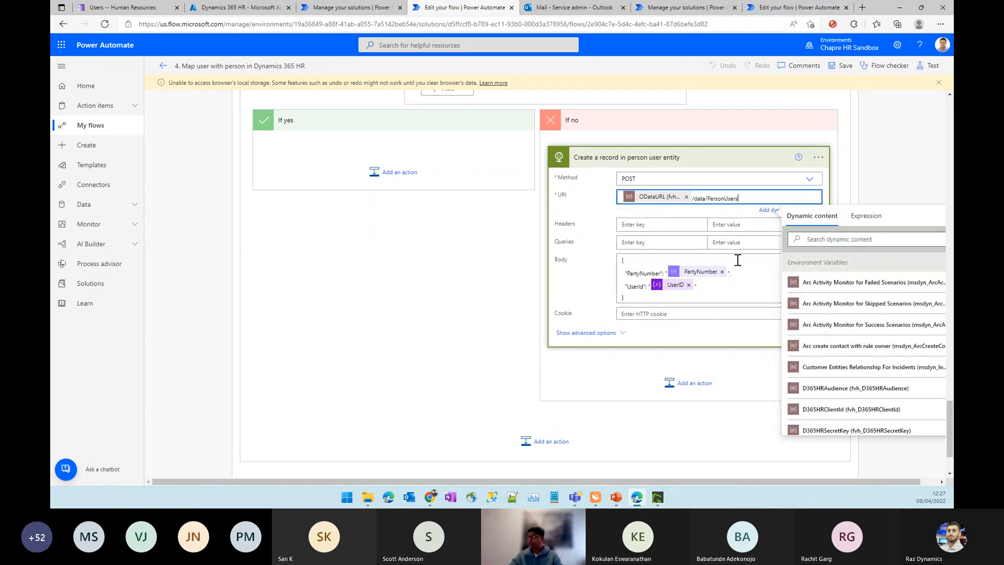
{"action": "left_click", "coordinate": [714, 294]}
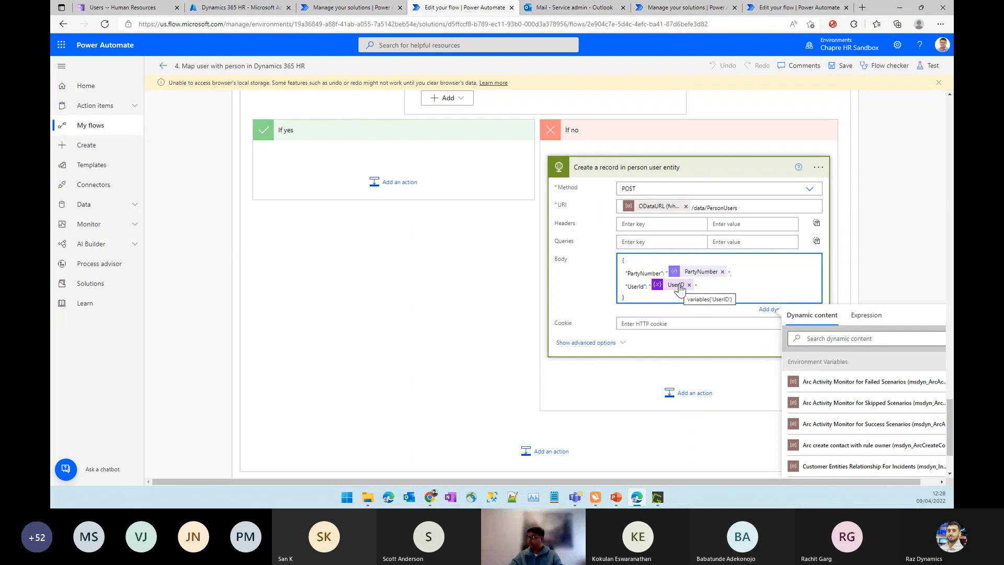
{"action": "left_click", "coordinate": [632, 381]}
{"action": "scroll", "coordinate": [643, 387], "scroll_direction": "up", "scroll_amount": 7}
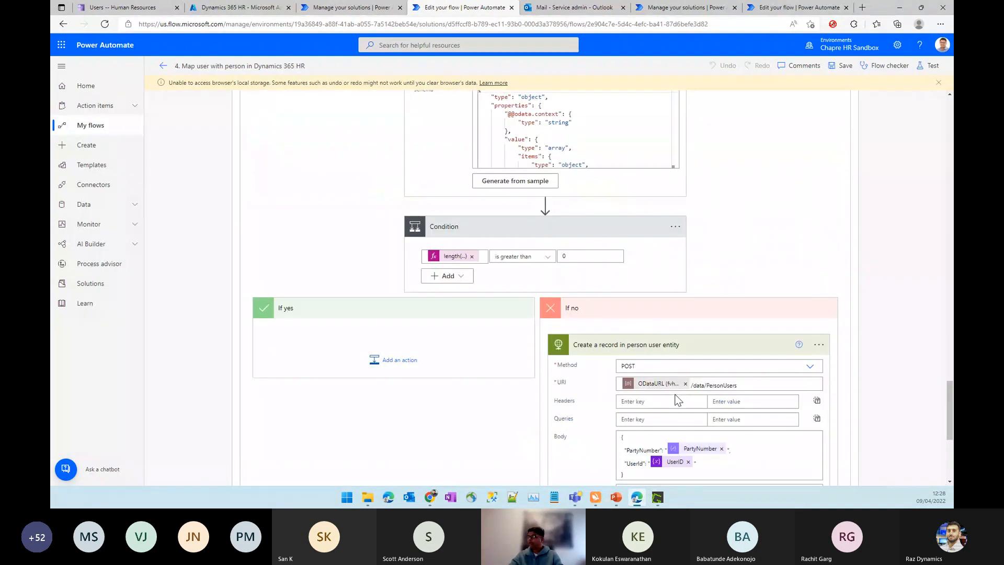
- Switch to the Human Resources Users list and refresh it to check the imported user's Person field before the mapping flow runs
{"action": "scroll", "coordinate": [679, 398], "scroll_direction": "up", "scroll_amount": 10}
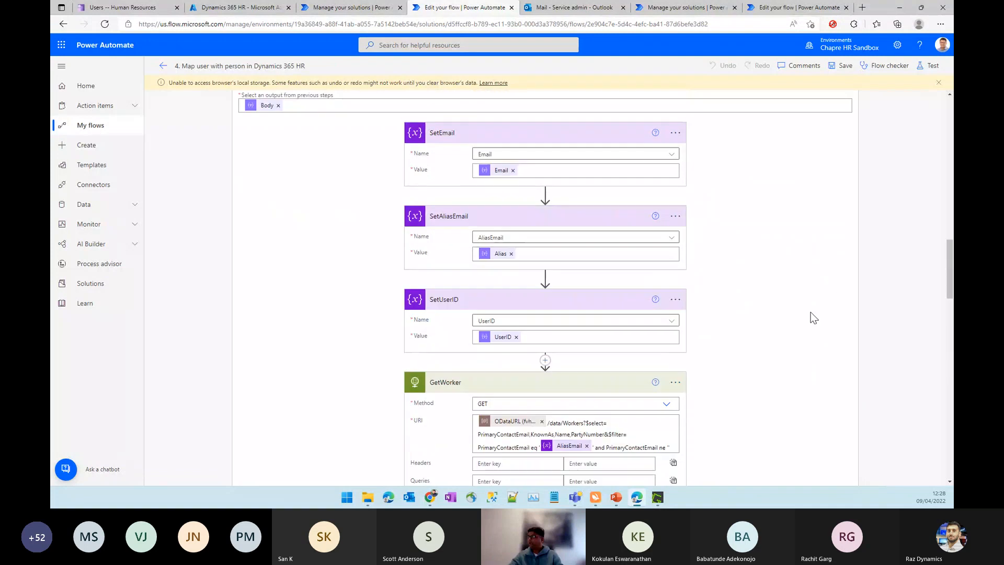
{"action": "scroll", "coordinate": [919, 110], "scroll_direction": "up", "scroll_amount": 5}
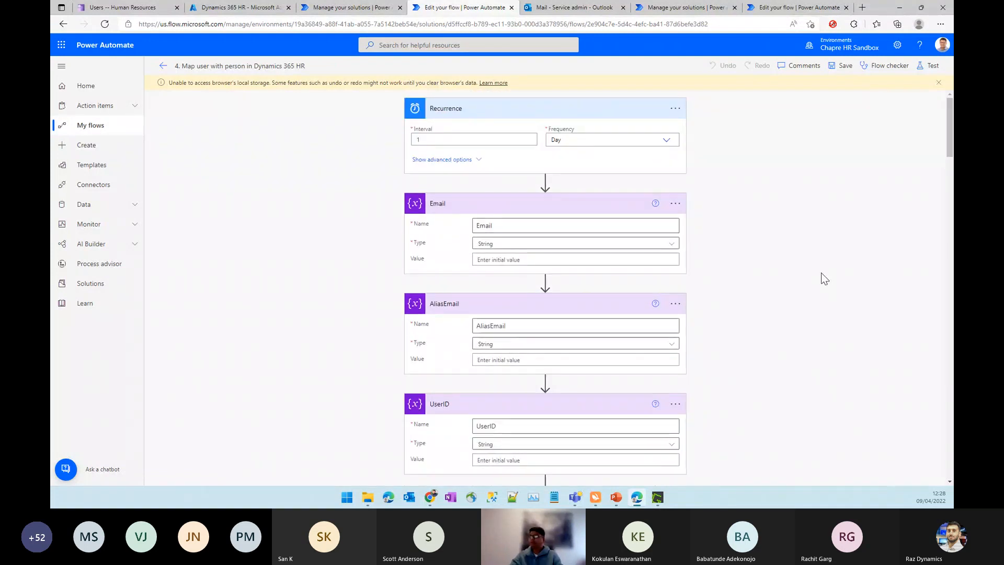
{"action": "left_click", "coordinate": [129, 7]}
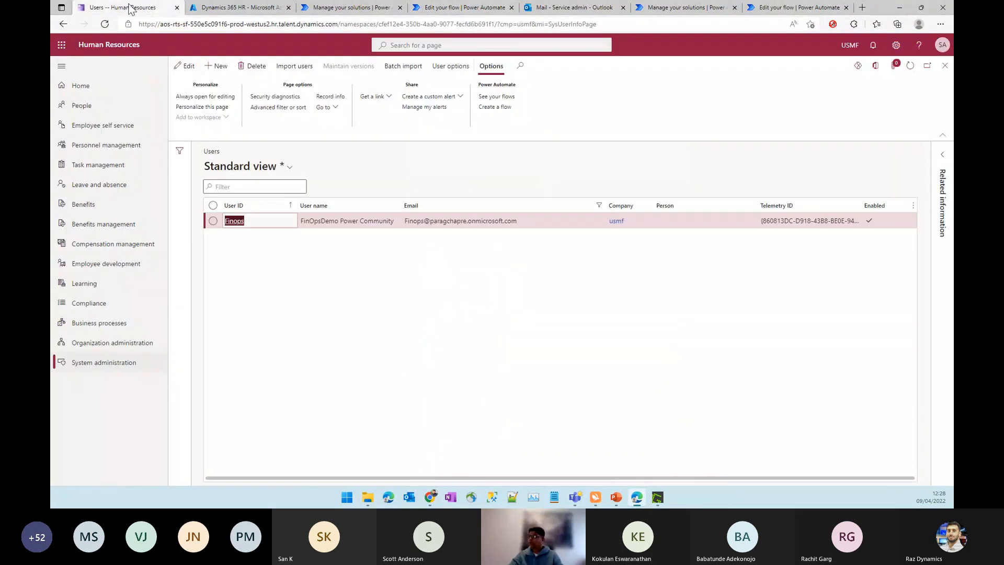
{"action": "left_click", "coordinate": [910, 65]}
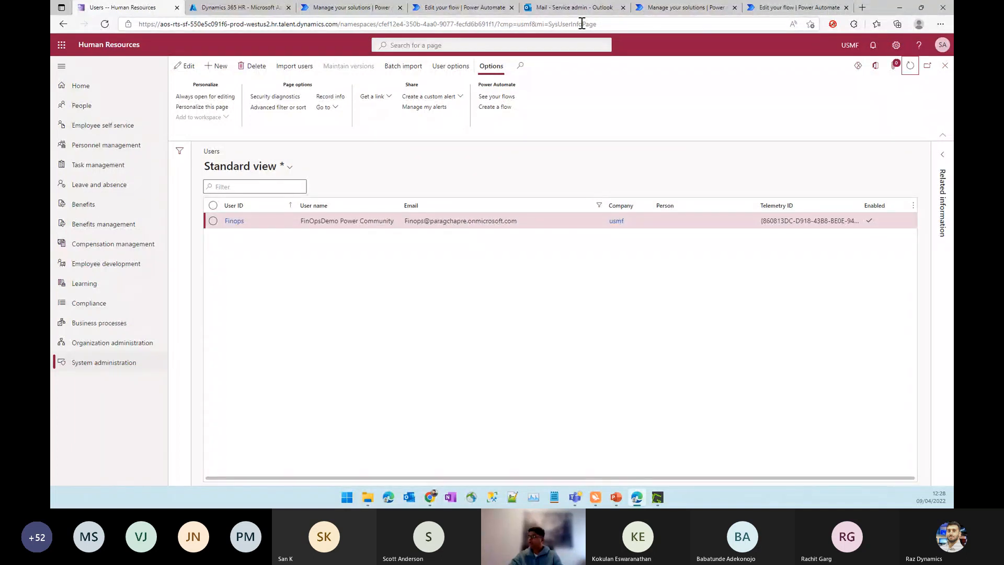
- Run a manual test of the "4. Map user with person in Dynamics 365 HR" flow in Power Automate and open its run details
{"action": "left_click", "coordinate": [350, 7]}
{"action": "left_click", "coordinate": [463, 7]}
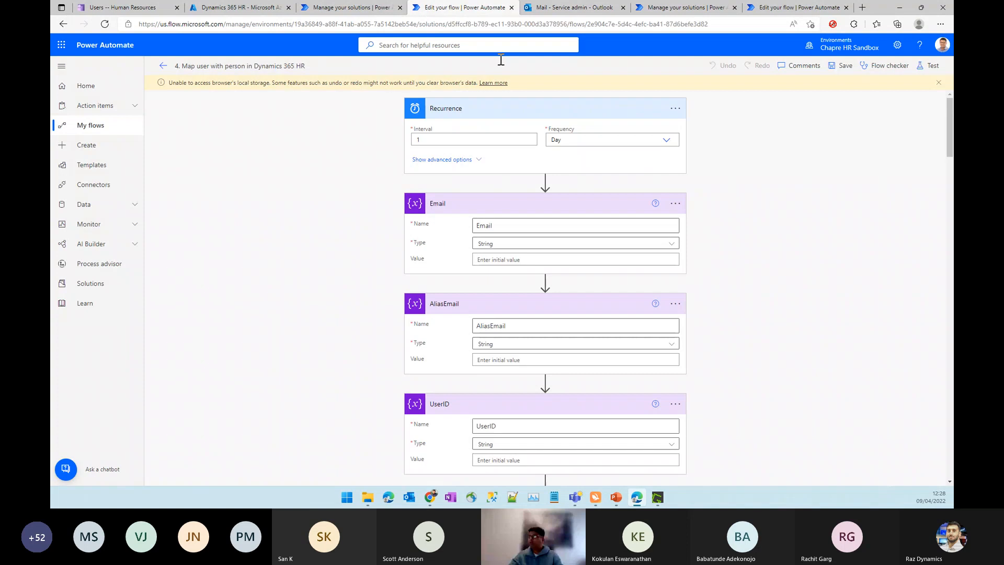
{"action": "left_click", "coordinate": [929, 66]}
{"action": "left_click", "coordinate": [806, 88]}
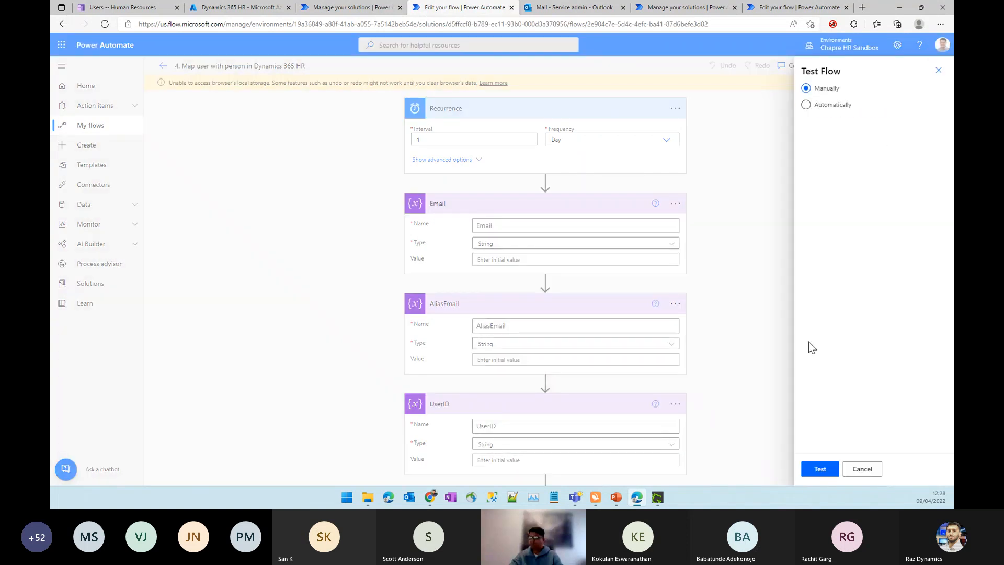
{"action": "left_click", "coordinate": [820, 468]}
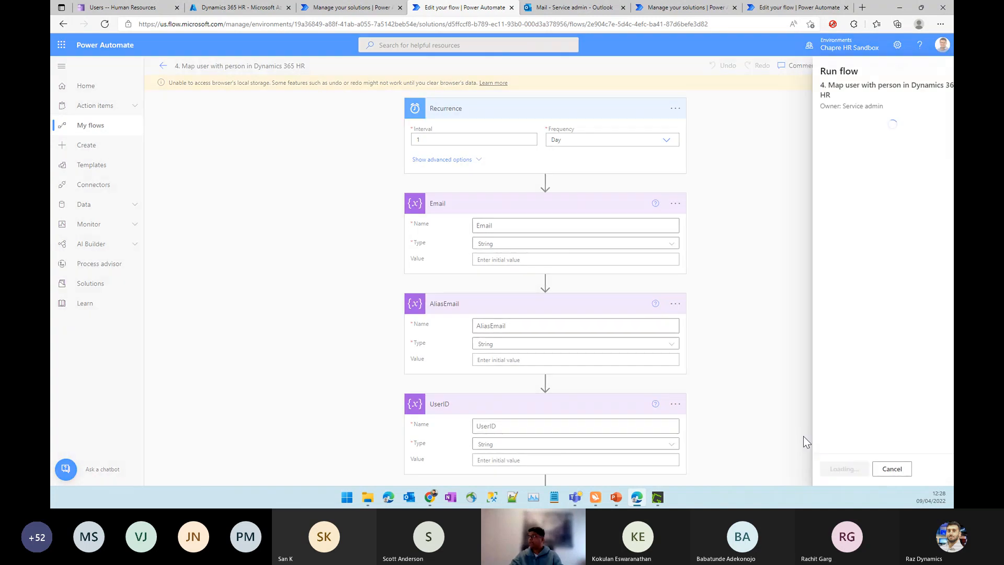
{"action": "left_click", "coordinate": [821, 468]}
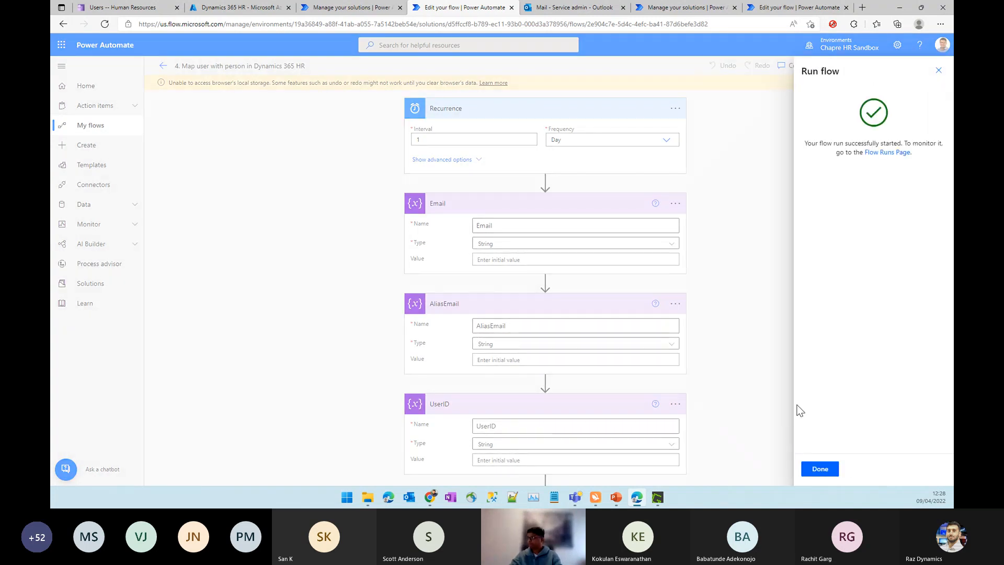
{"action": "left_click", "coordinate": [820, 468]}
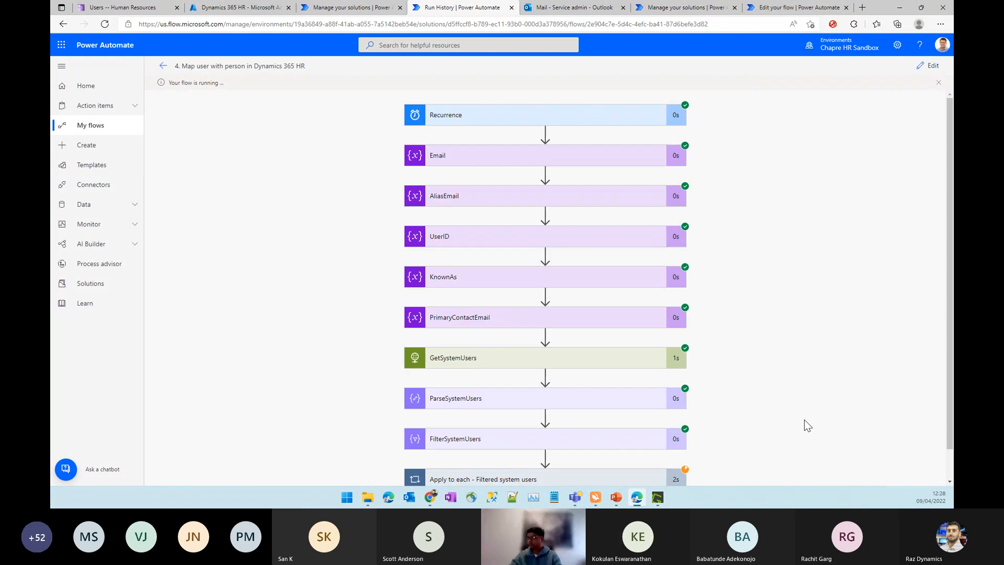
- Inspect the "Apply to each - Filtered system users" loop in the flow run and collapse it again
{"action": "scroll", "coordinate": [798, 387], "scroll_direction": "down", "scroll_amount": 1}
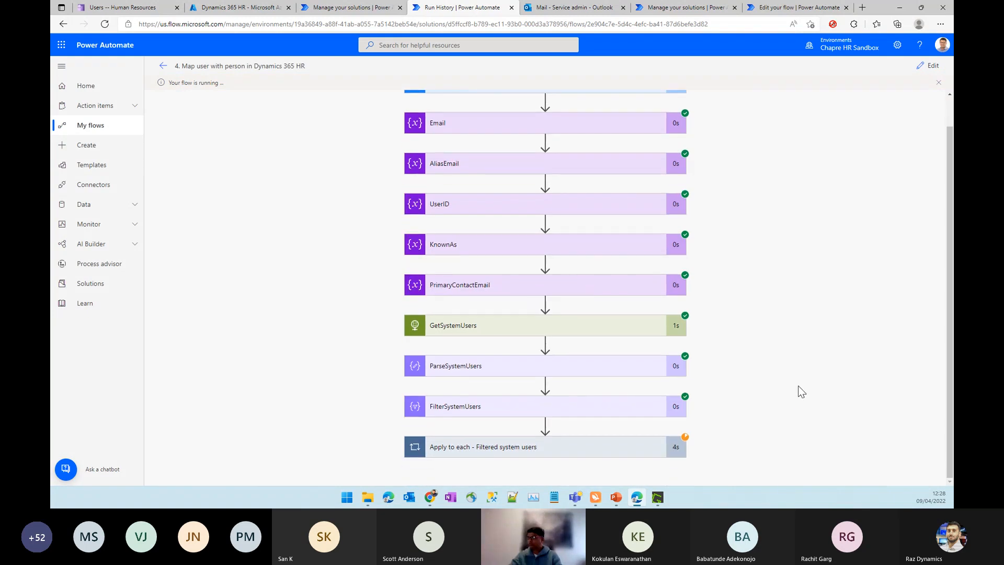
{"action": "left_click", "coordinate": [623, 450]}
{"action": "scroll", "coordinate": [844, 356], "scroll_direction": "down", "scroll_amount": 3}
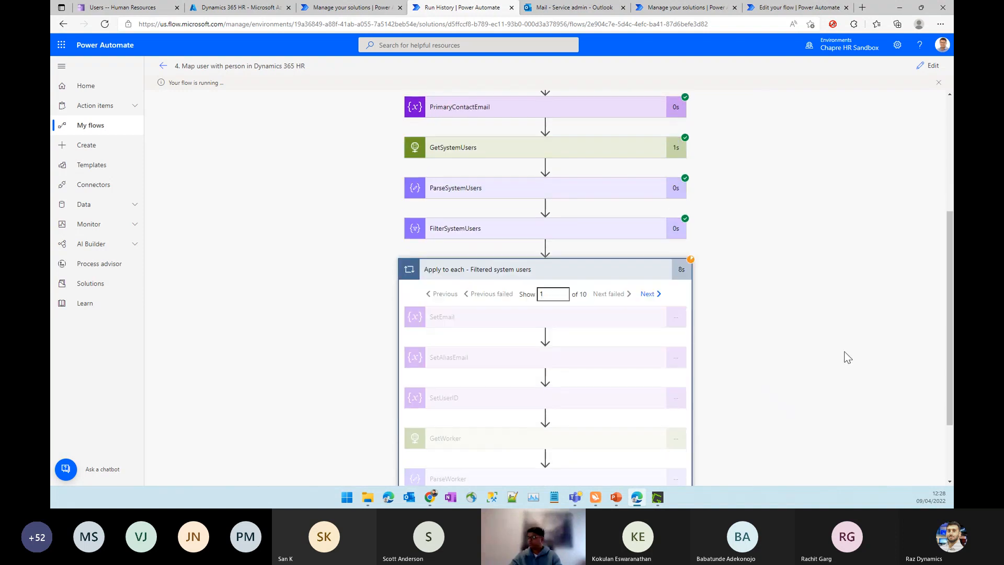
{"action": "left_click", "coordinate": [610, 269]}
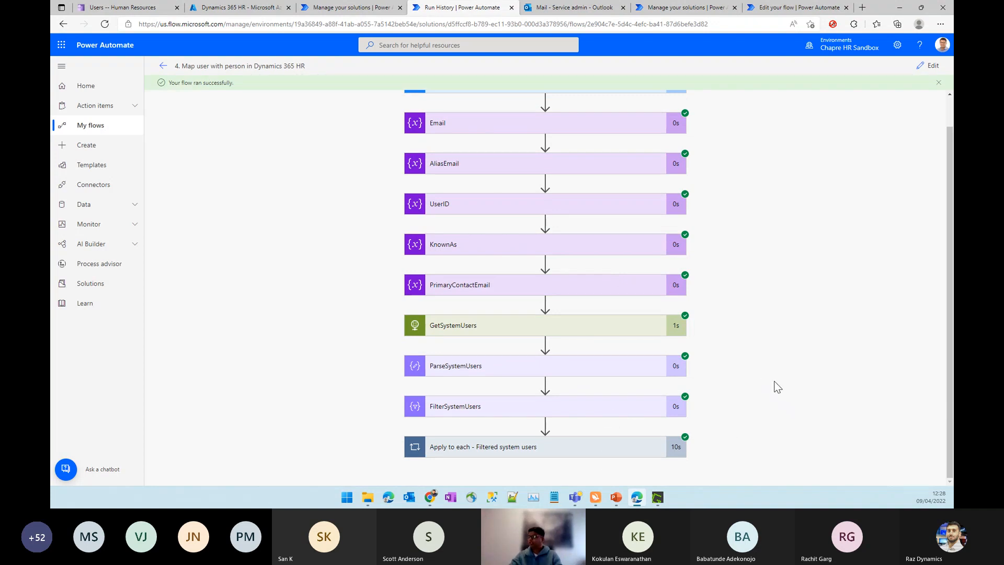
- Refresh the Users list in Human Resources and examine the imported user's relation version record, including its effective date
{"action": "left_click", "coordinate": [130, 8]}
{"action": "left_click", "coordinate": [910, 66]}
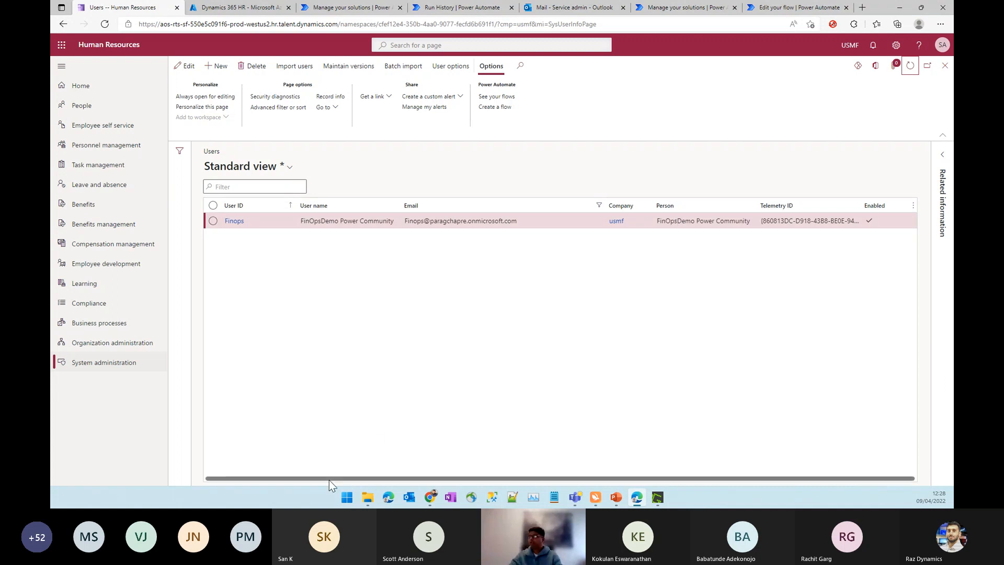
{"action": "left_click", "coordinate": [349, 67]}
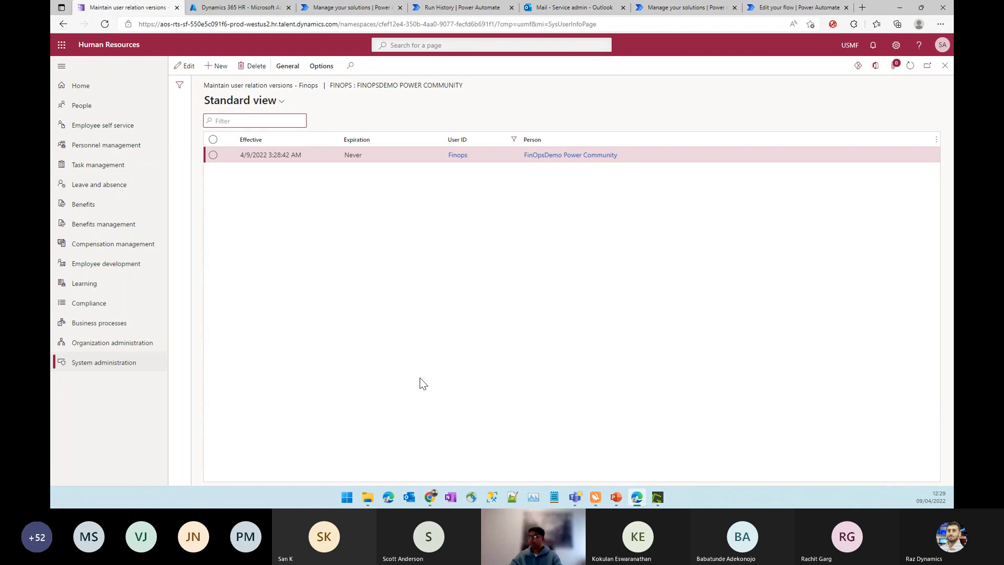
{"action": "left_click", "coordinate": [287, 154]}
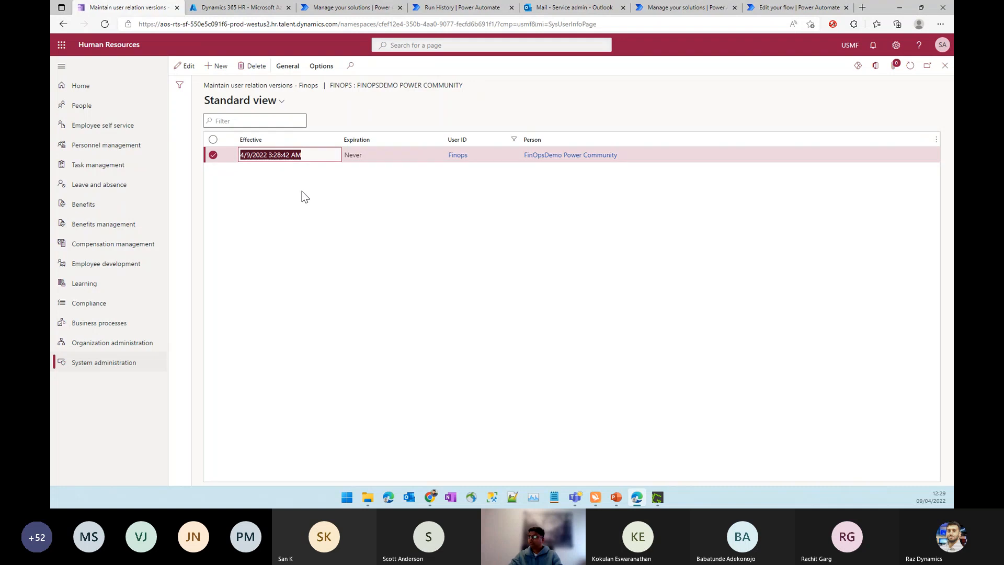
- Switch to the PowerPoint presentation on Azure AD to Dynamics 365 HR
{"action": "left_click", "coordinate": [242, 10]}
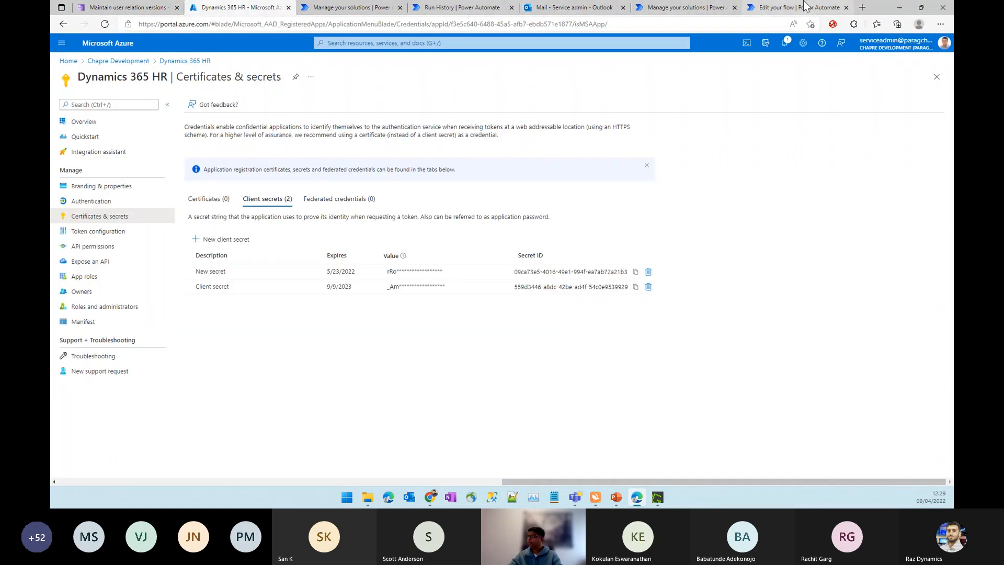
{"action": "left_click", "coordinate": [120, 8]}
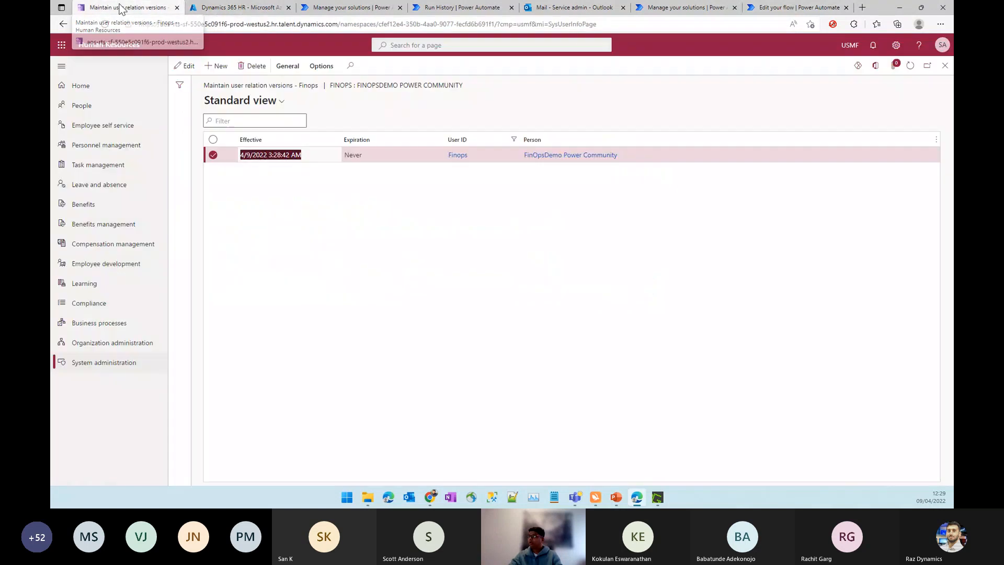
{"action": "left_click", "coordinate": [716, 8]}
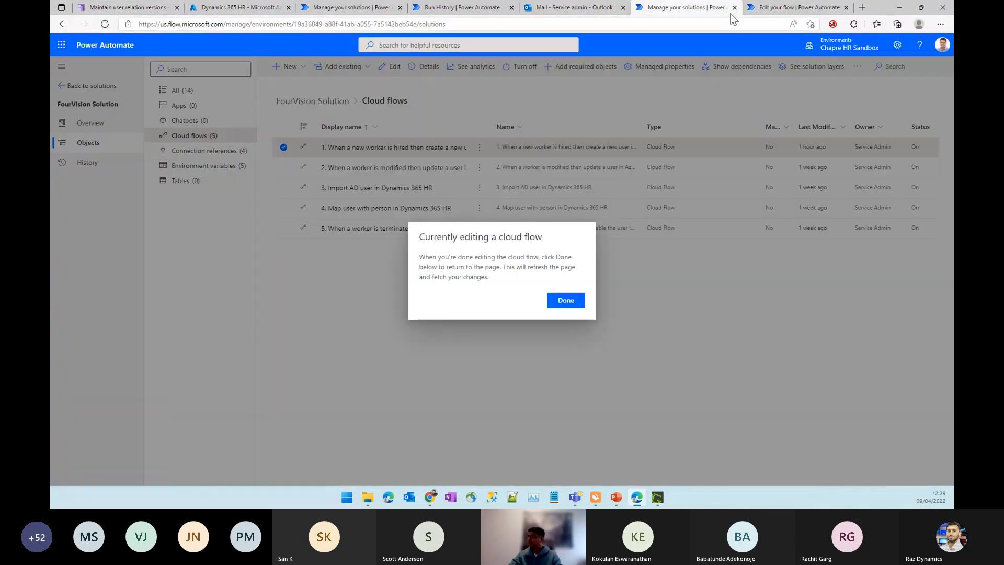
{"action": "left_click", "coordinate": [793, 8]}
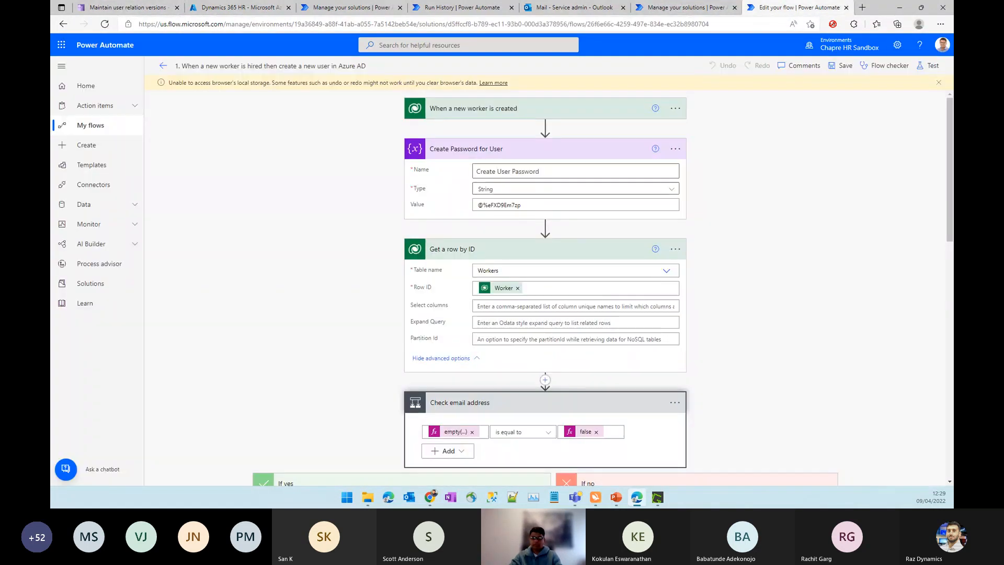
{"action": "key", "text": "alt+Tab"}
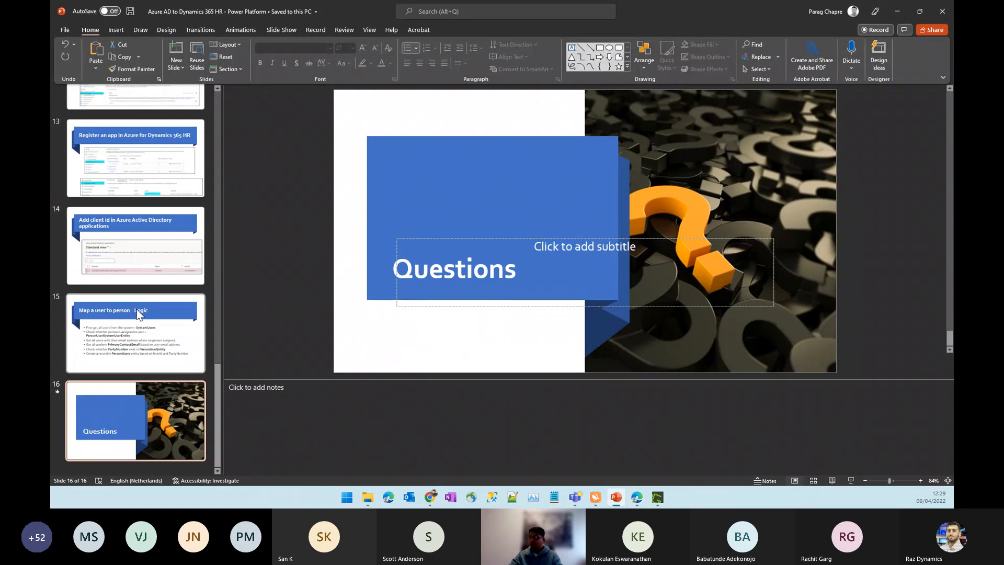